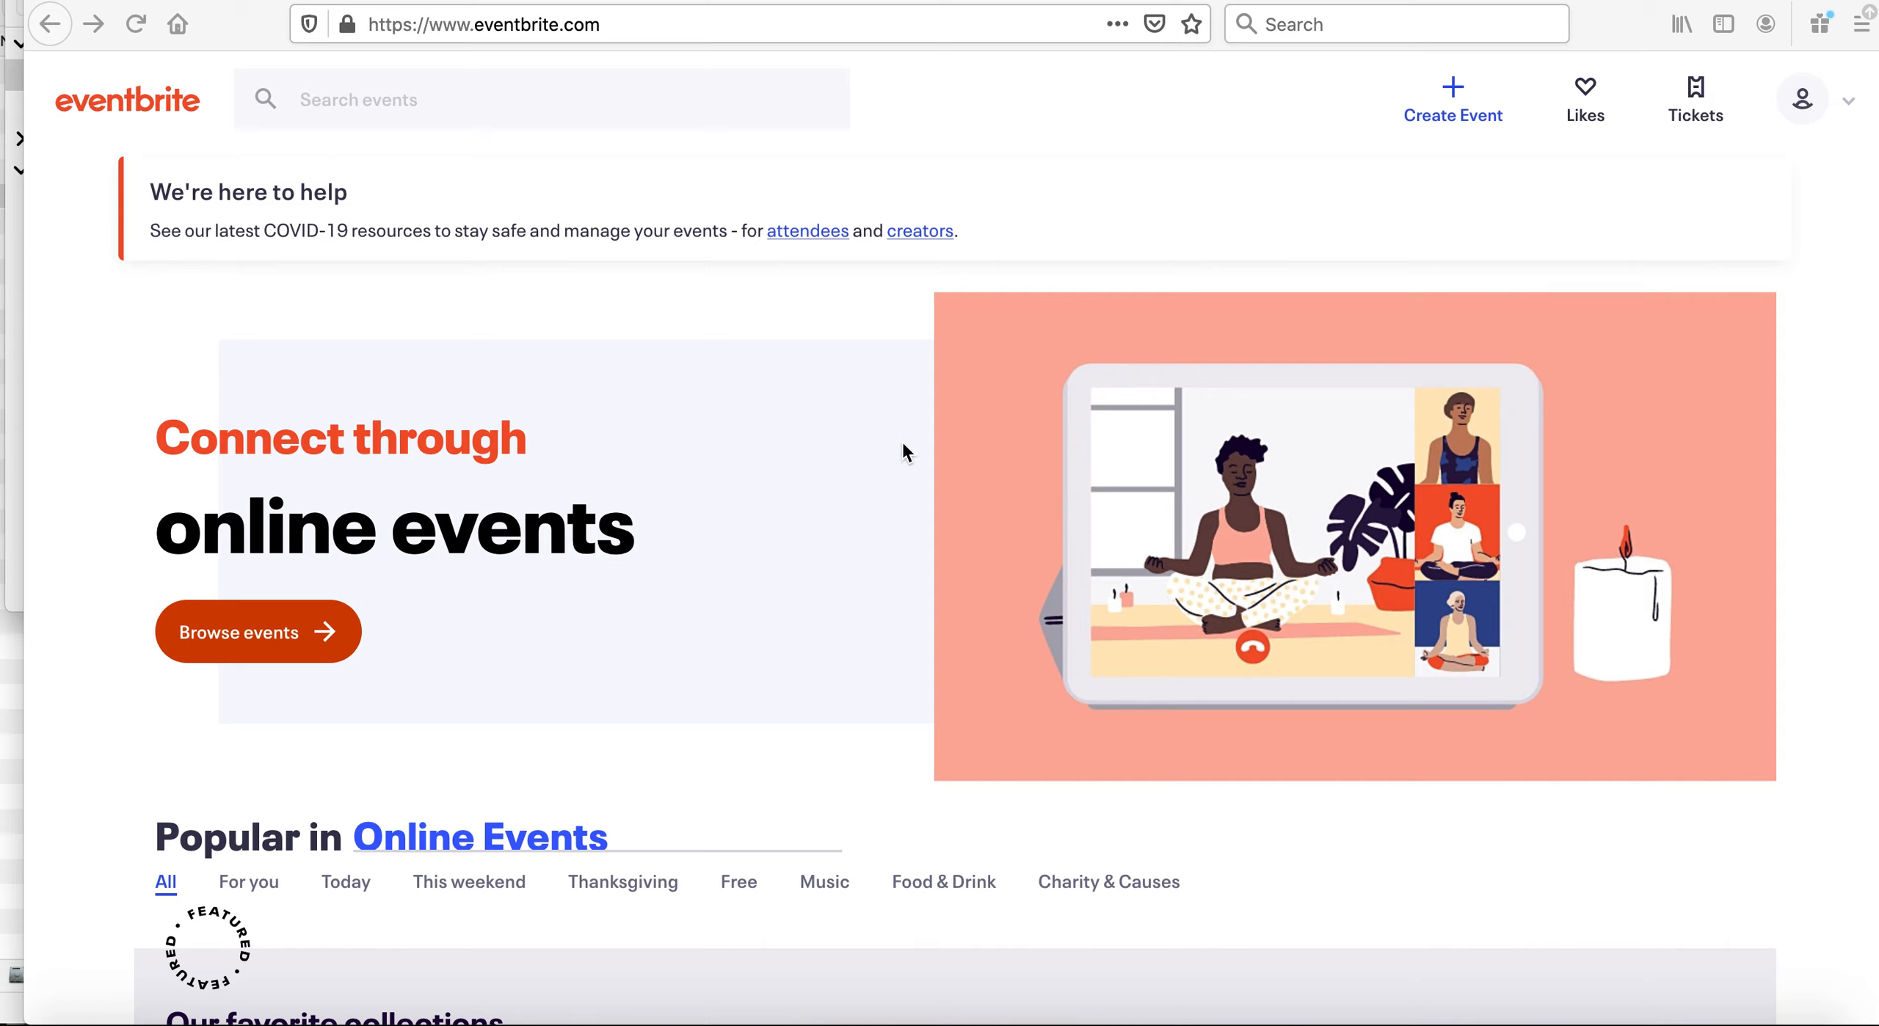
Start creating a new event and title it "ShowThemes Conference".
click(1453, 103)
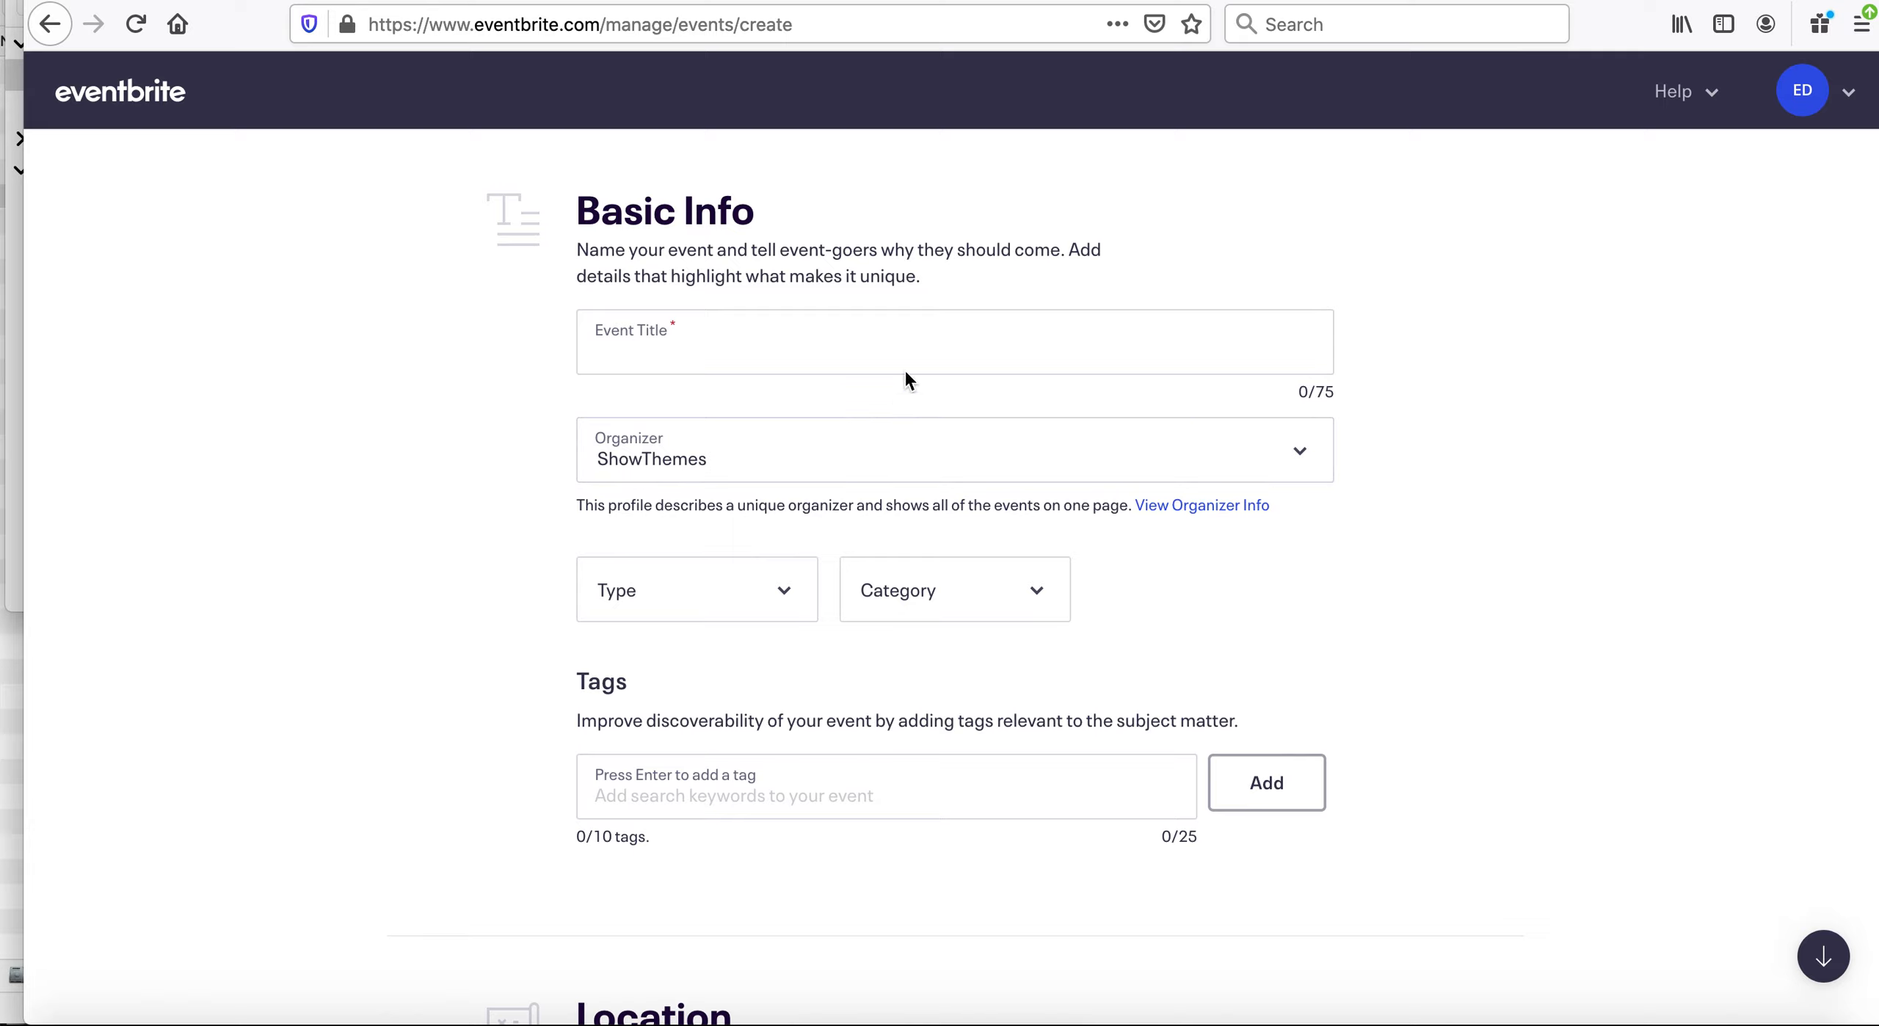
click(908, 356)
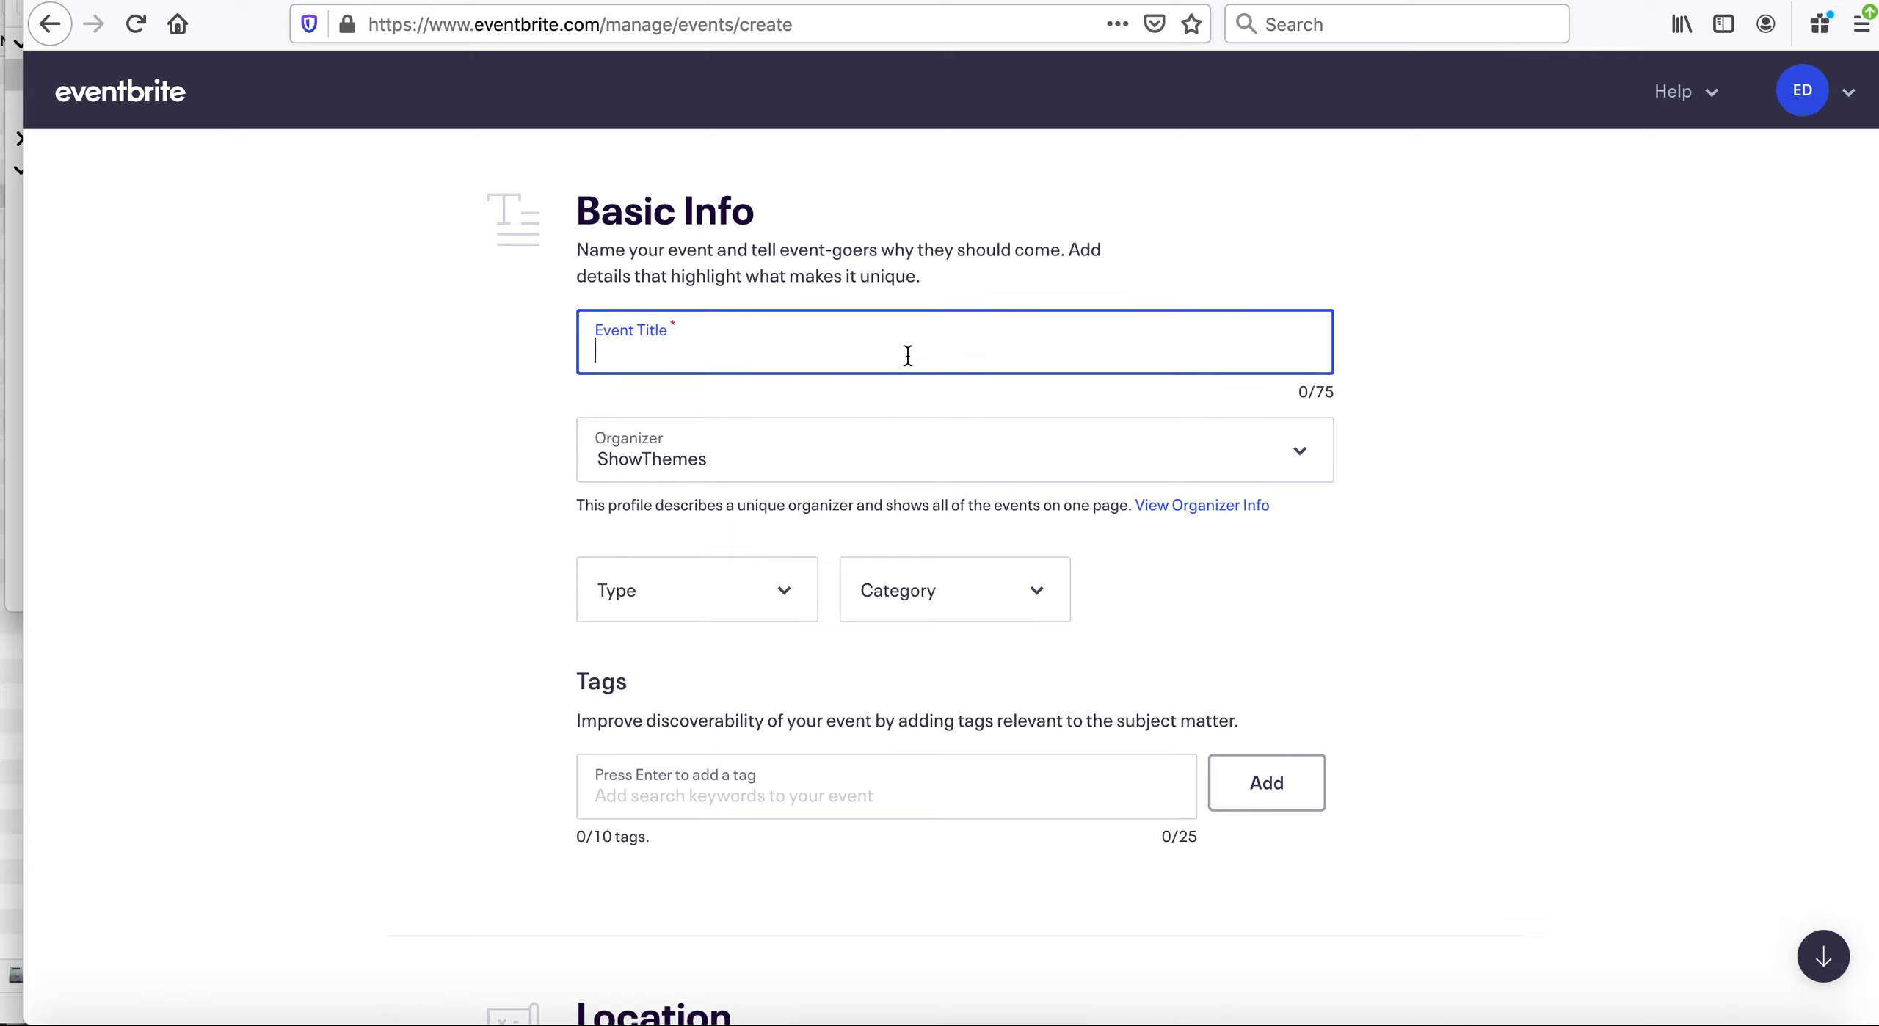
text(ShowThemes Conference)
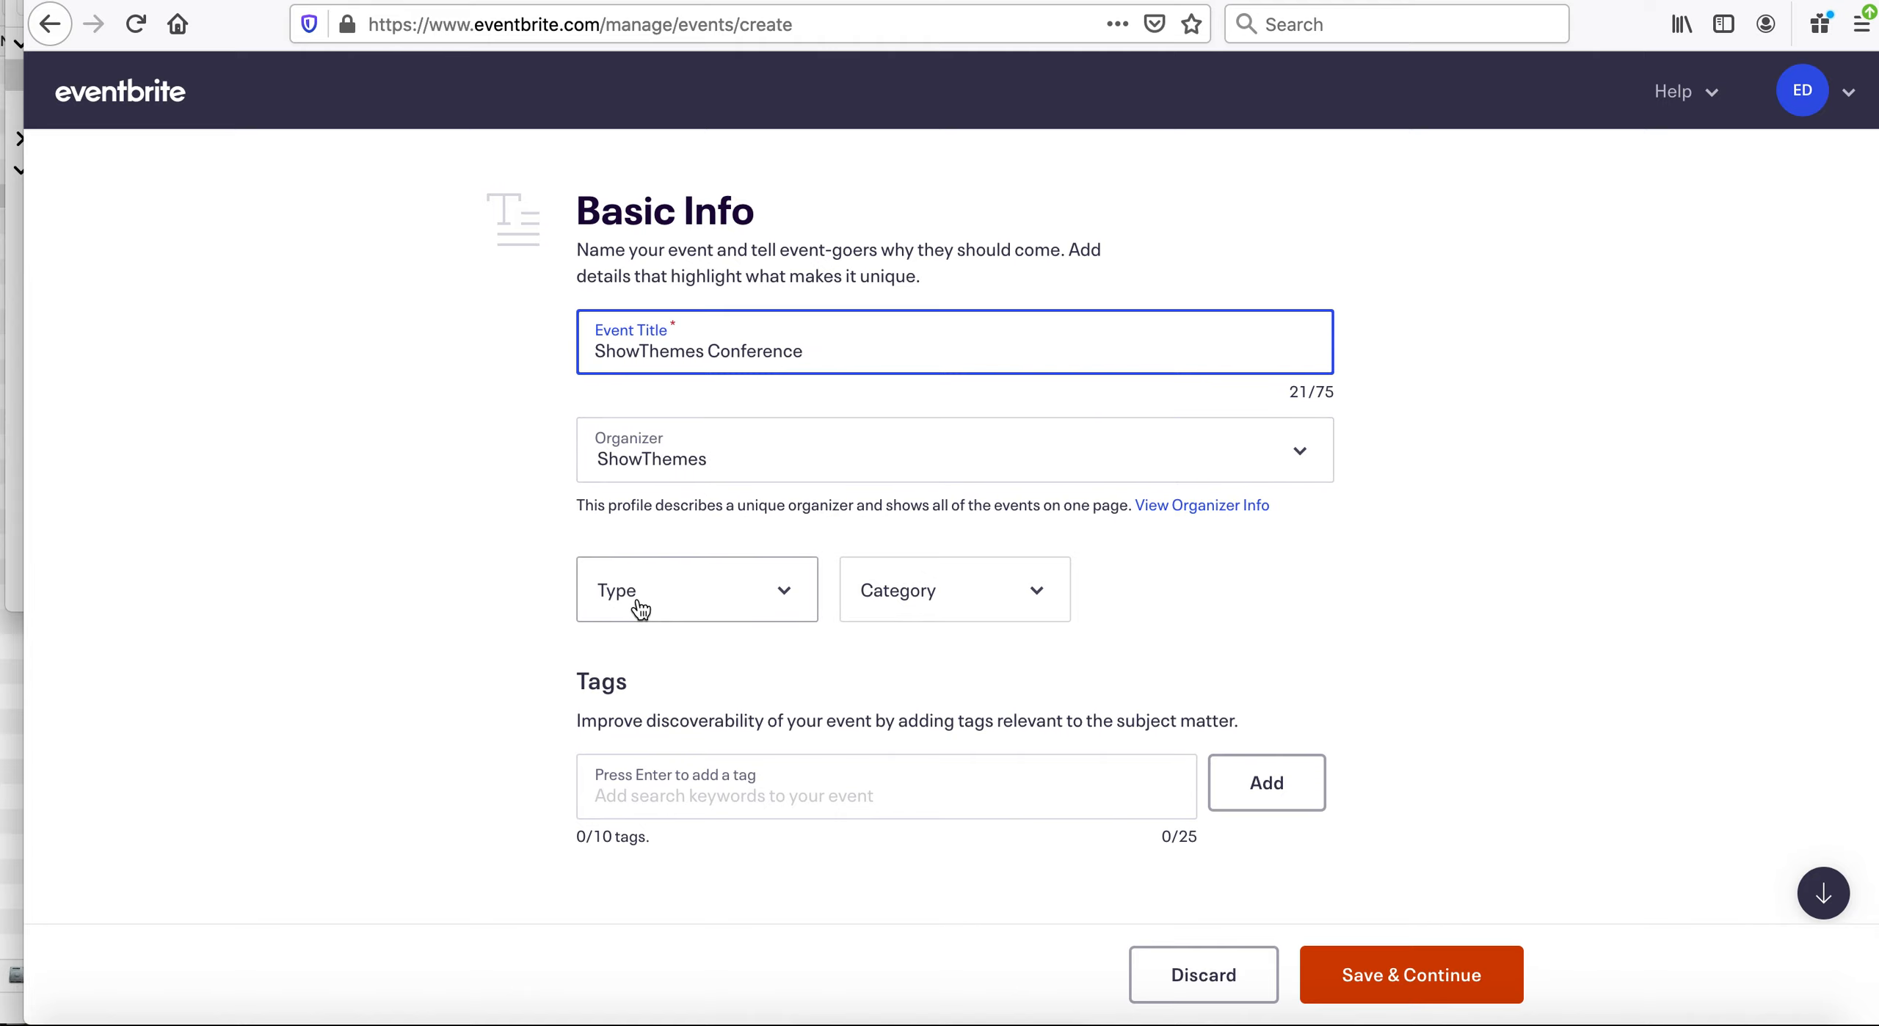
Classify the event as type Conference, category Science & Technology and sub-category High Tech.
click(660, 587)
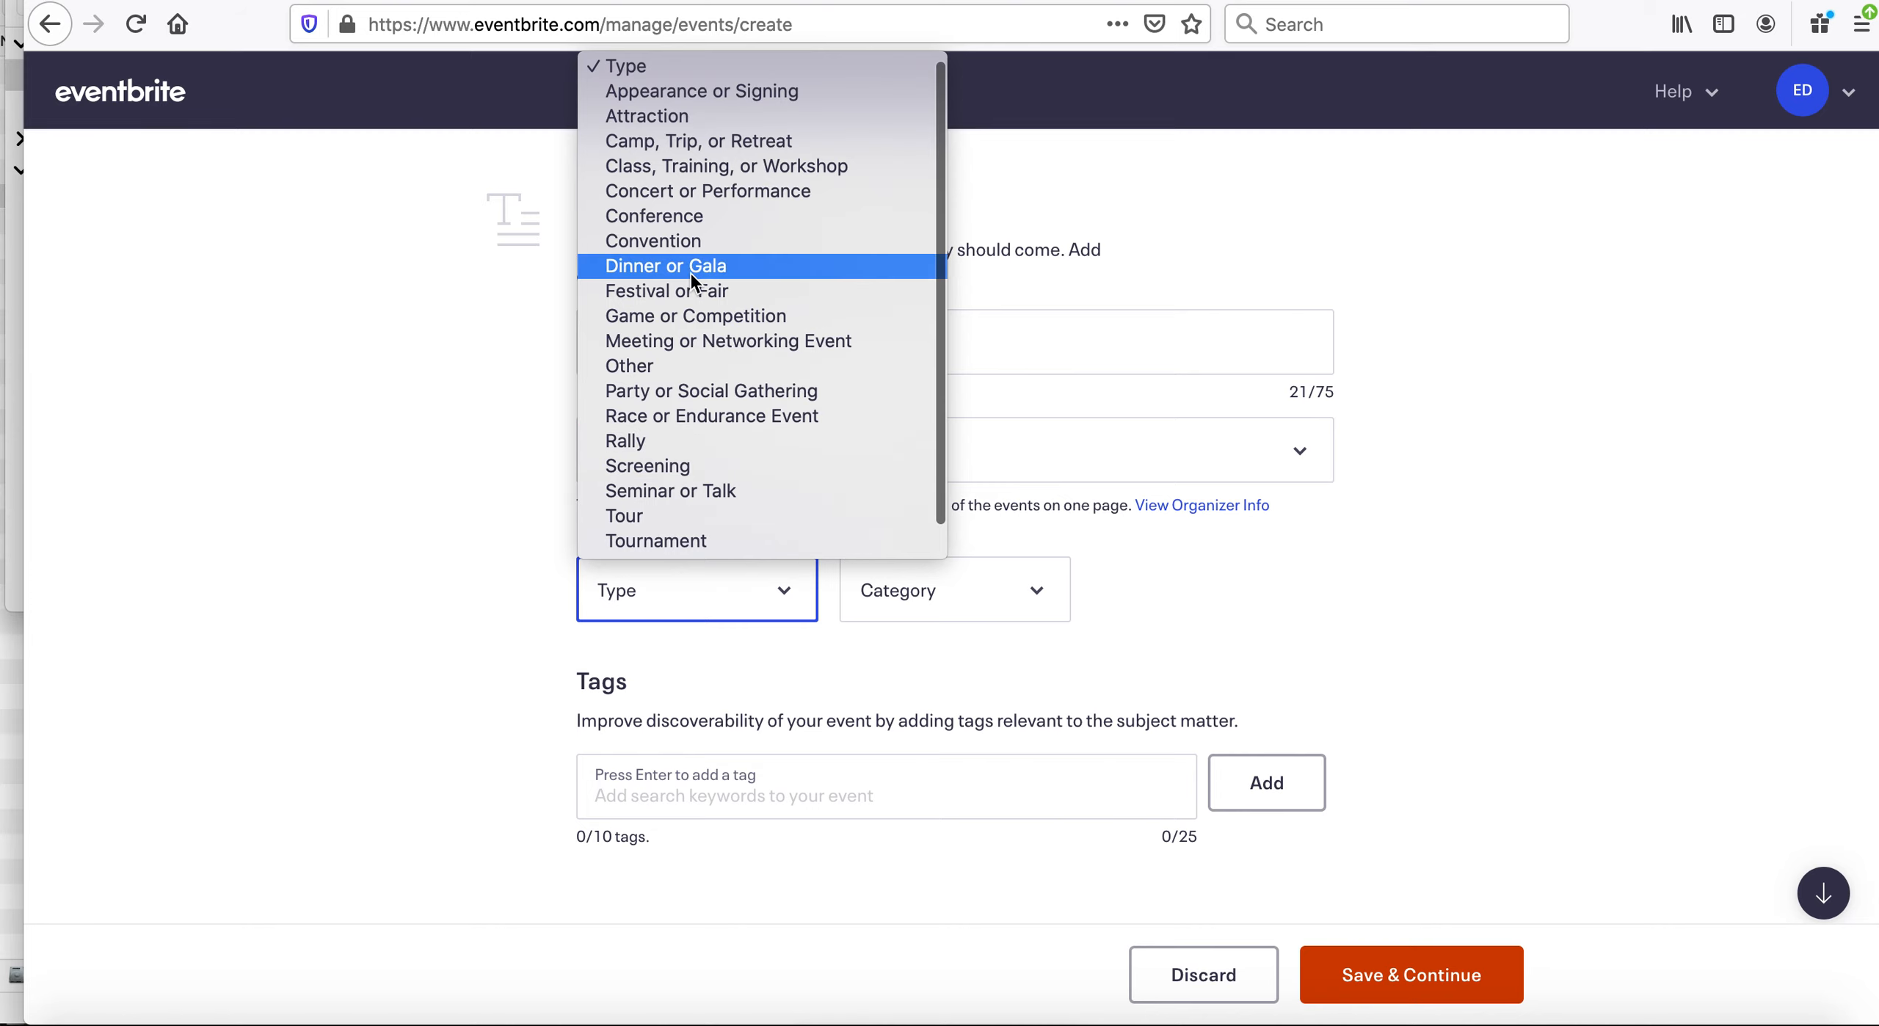
click(697, 220)
click(893, 587)
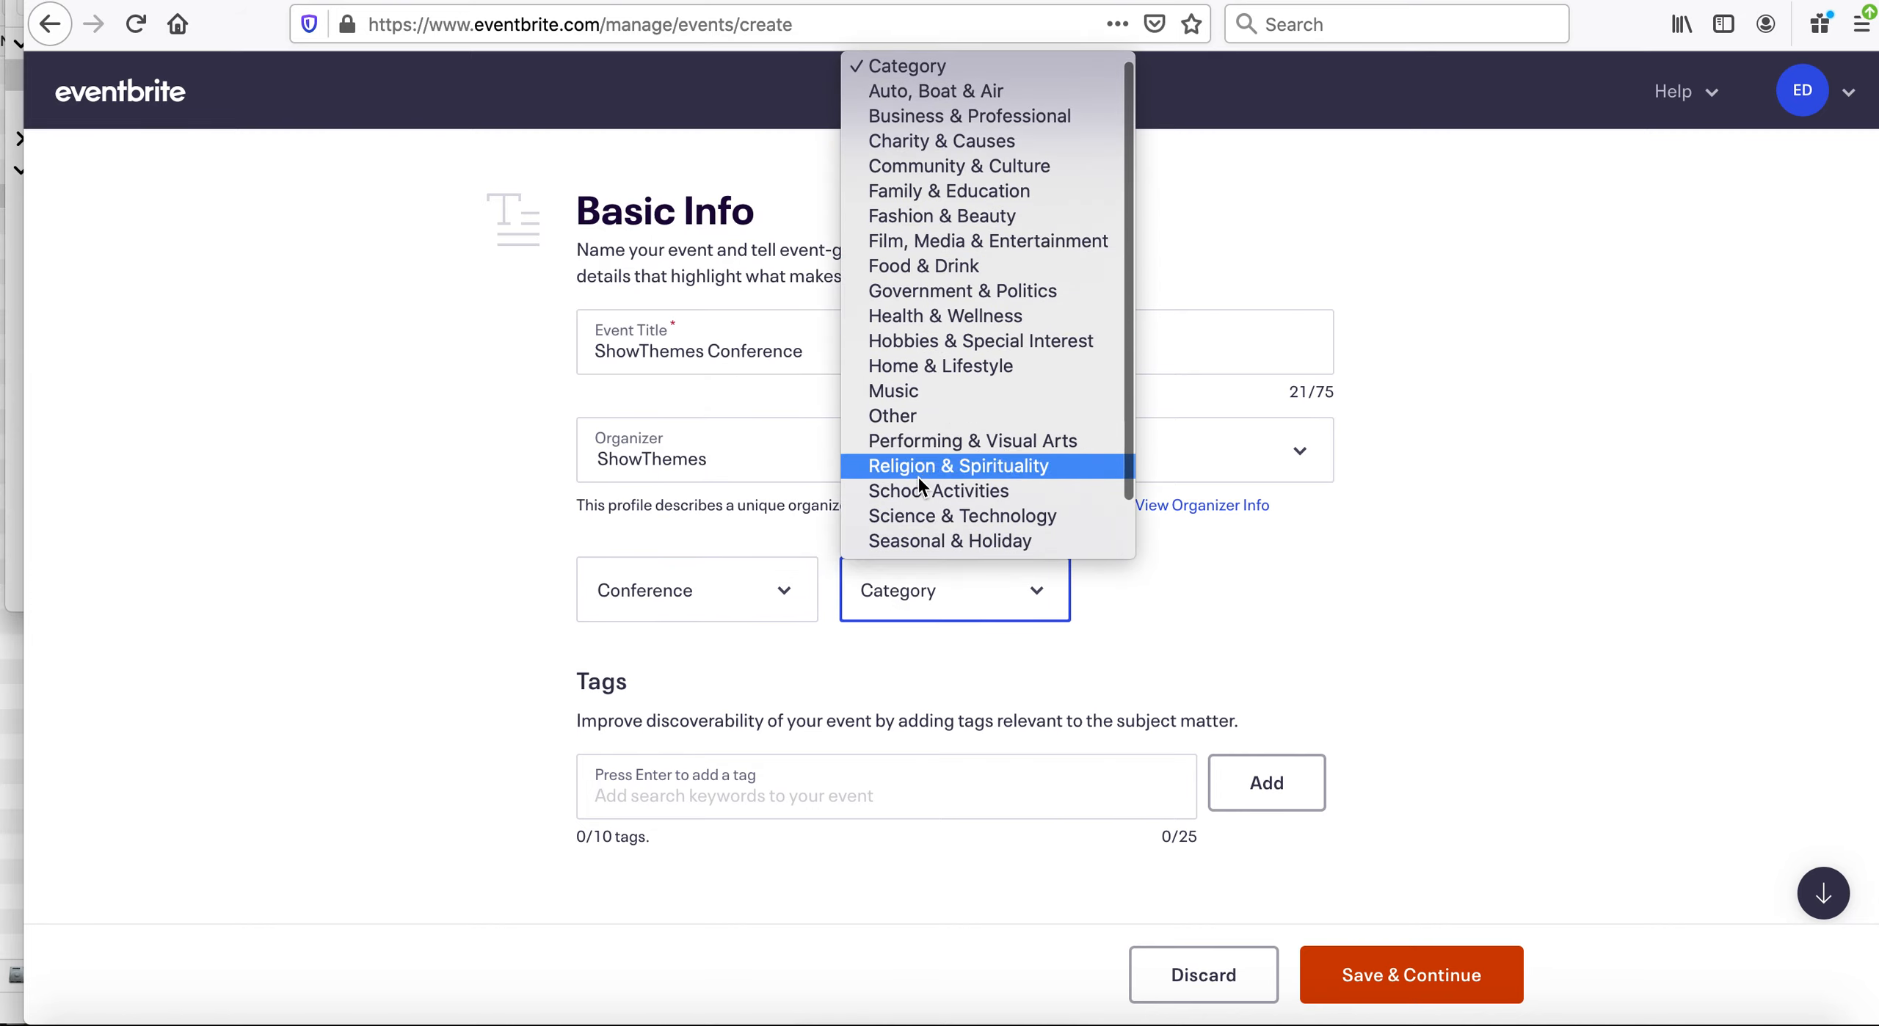
click(954, 516)
click(1153, 611)
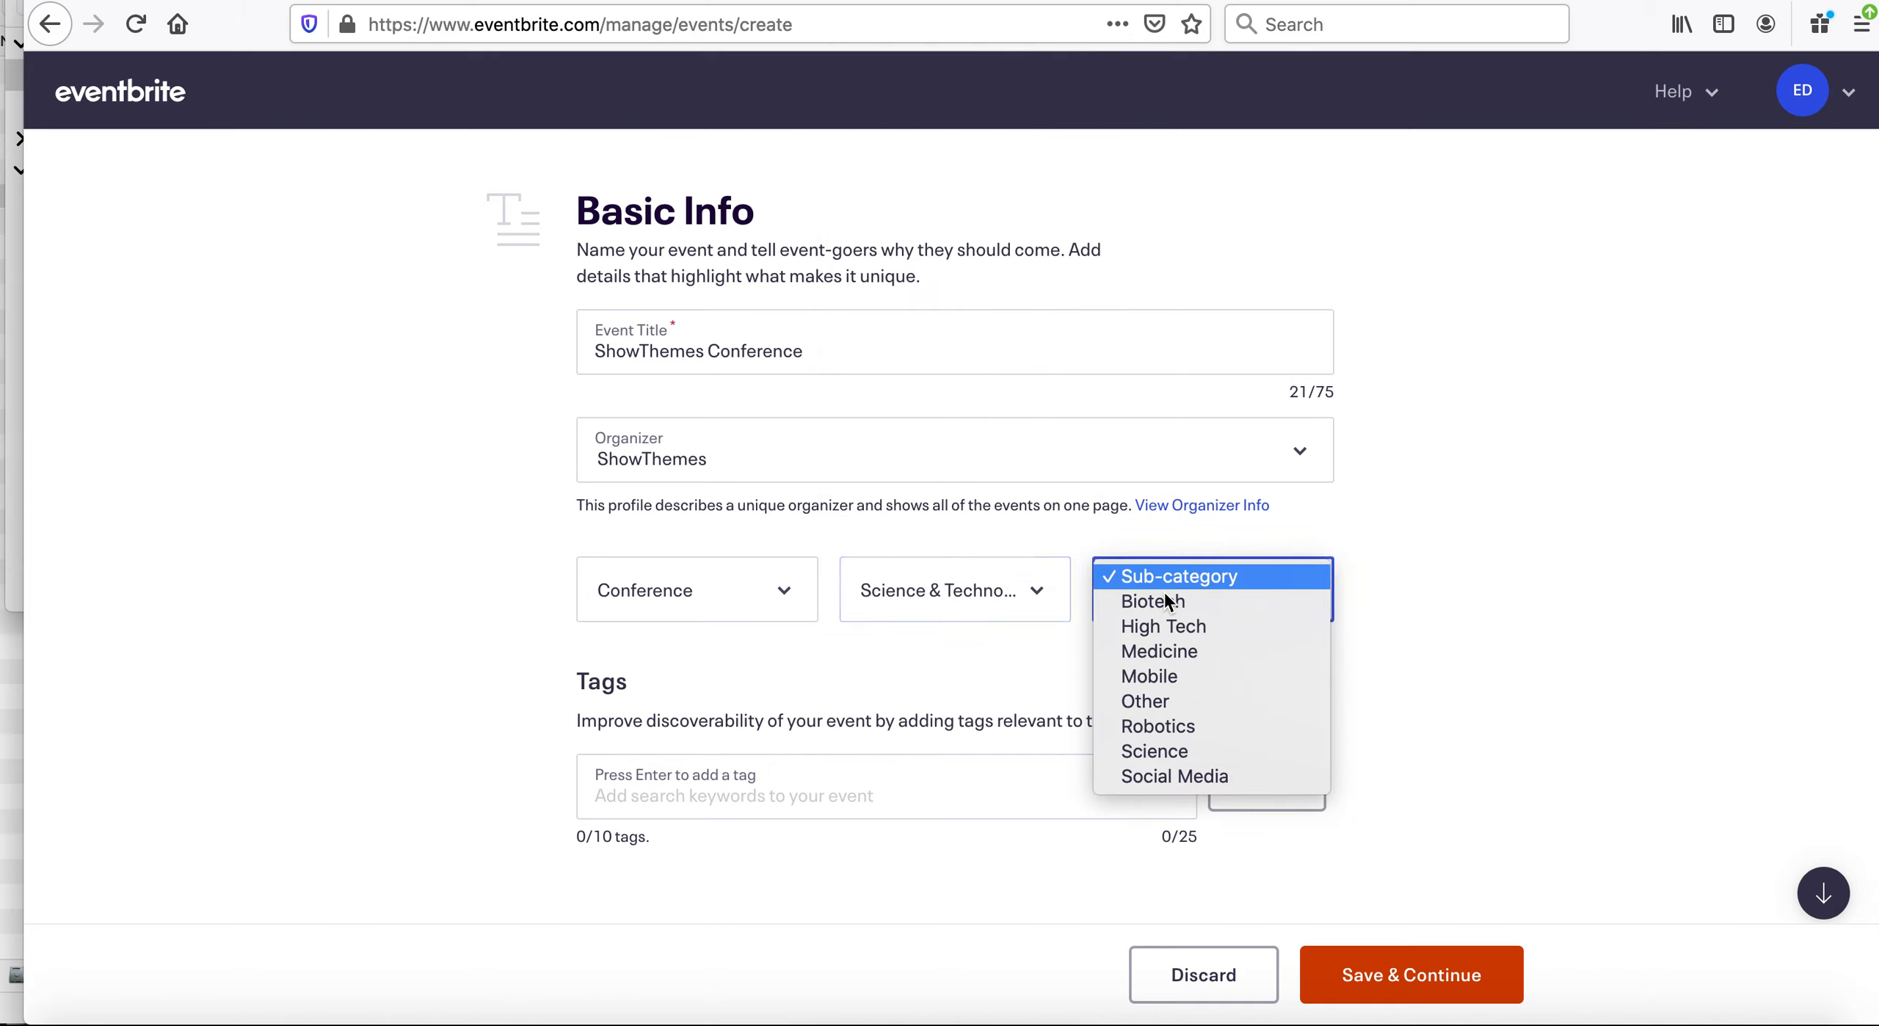
click(1184, 629)
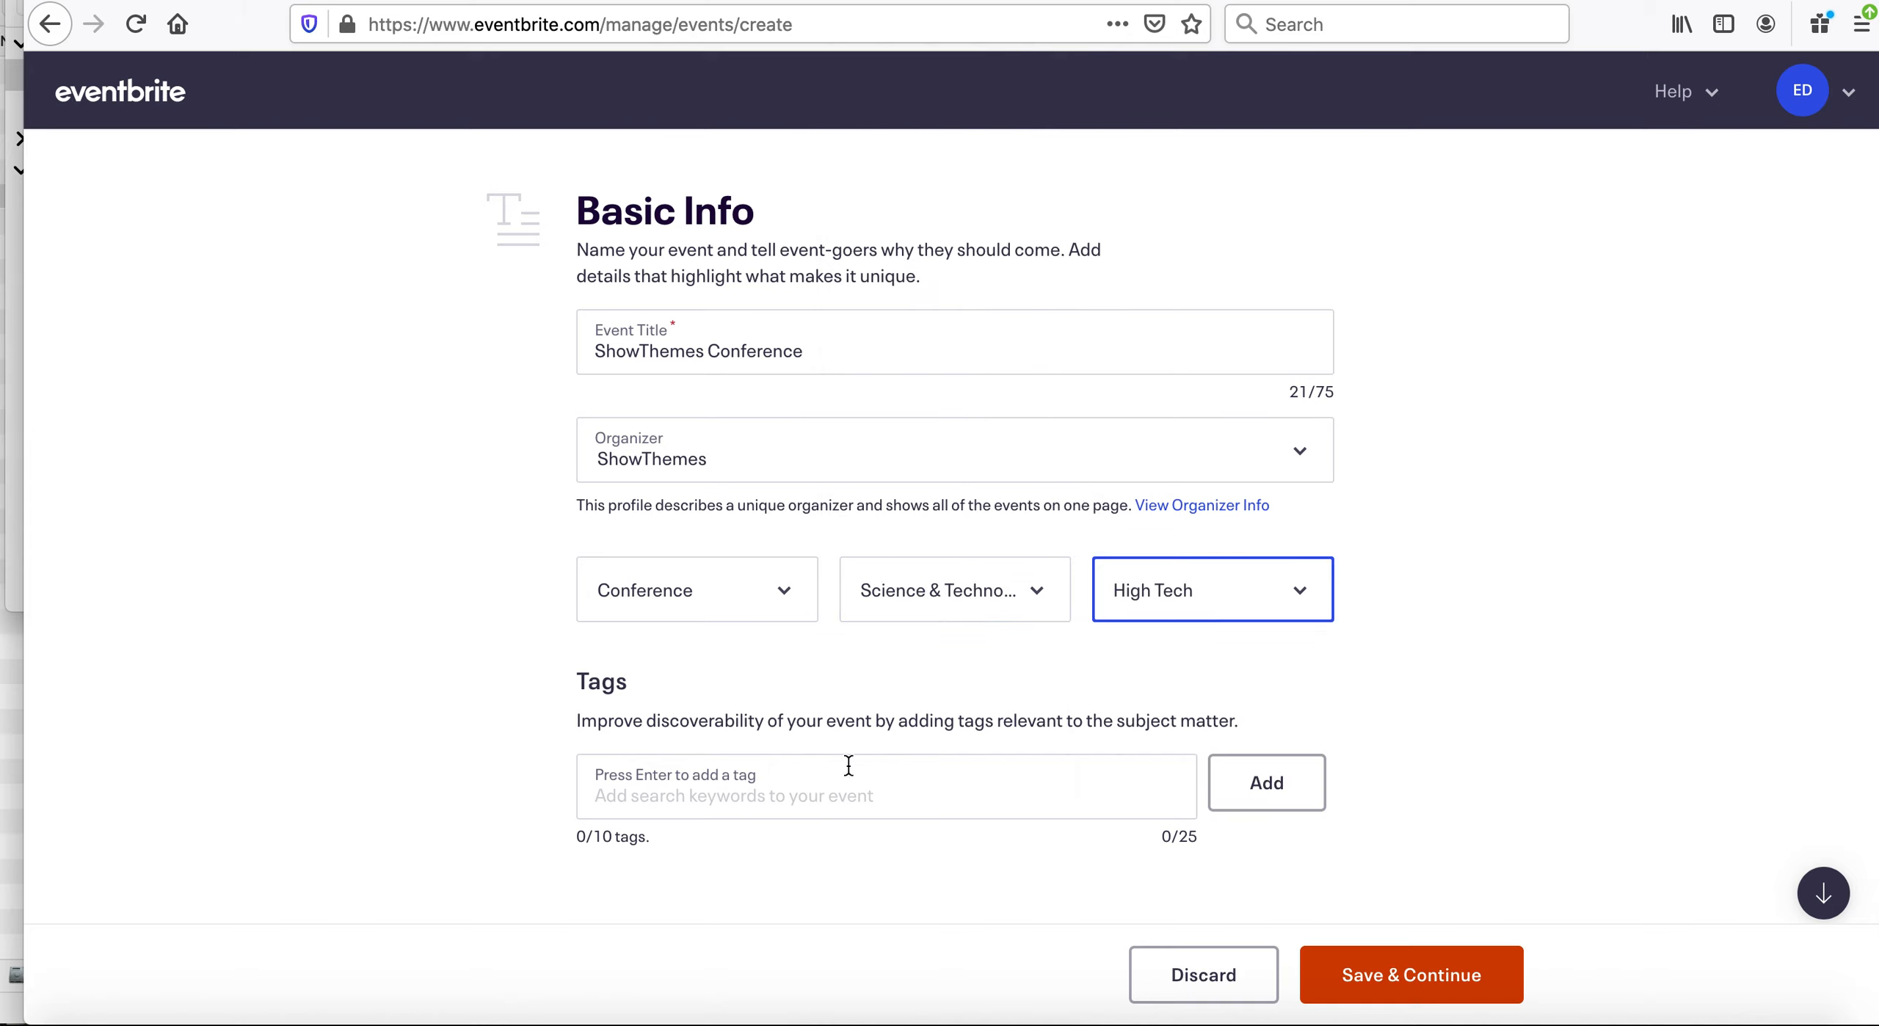
Add the suggested tag "wordpress" to the event.
click(759, 792)
text(wordpress)
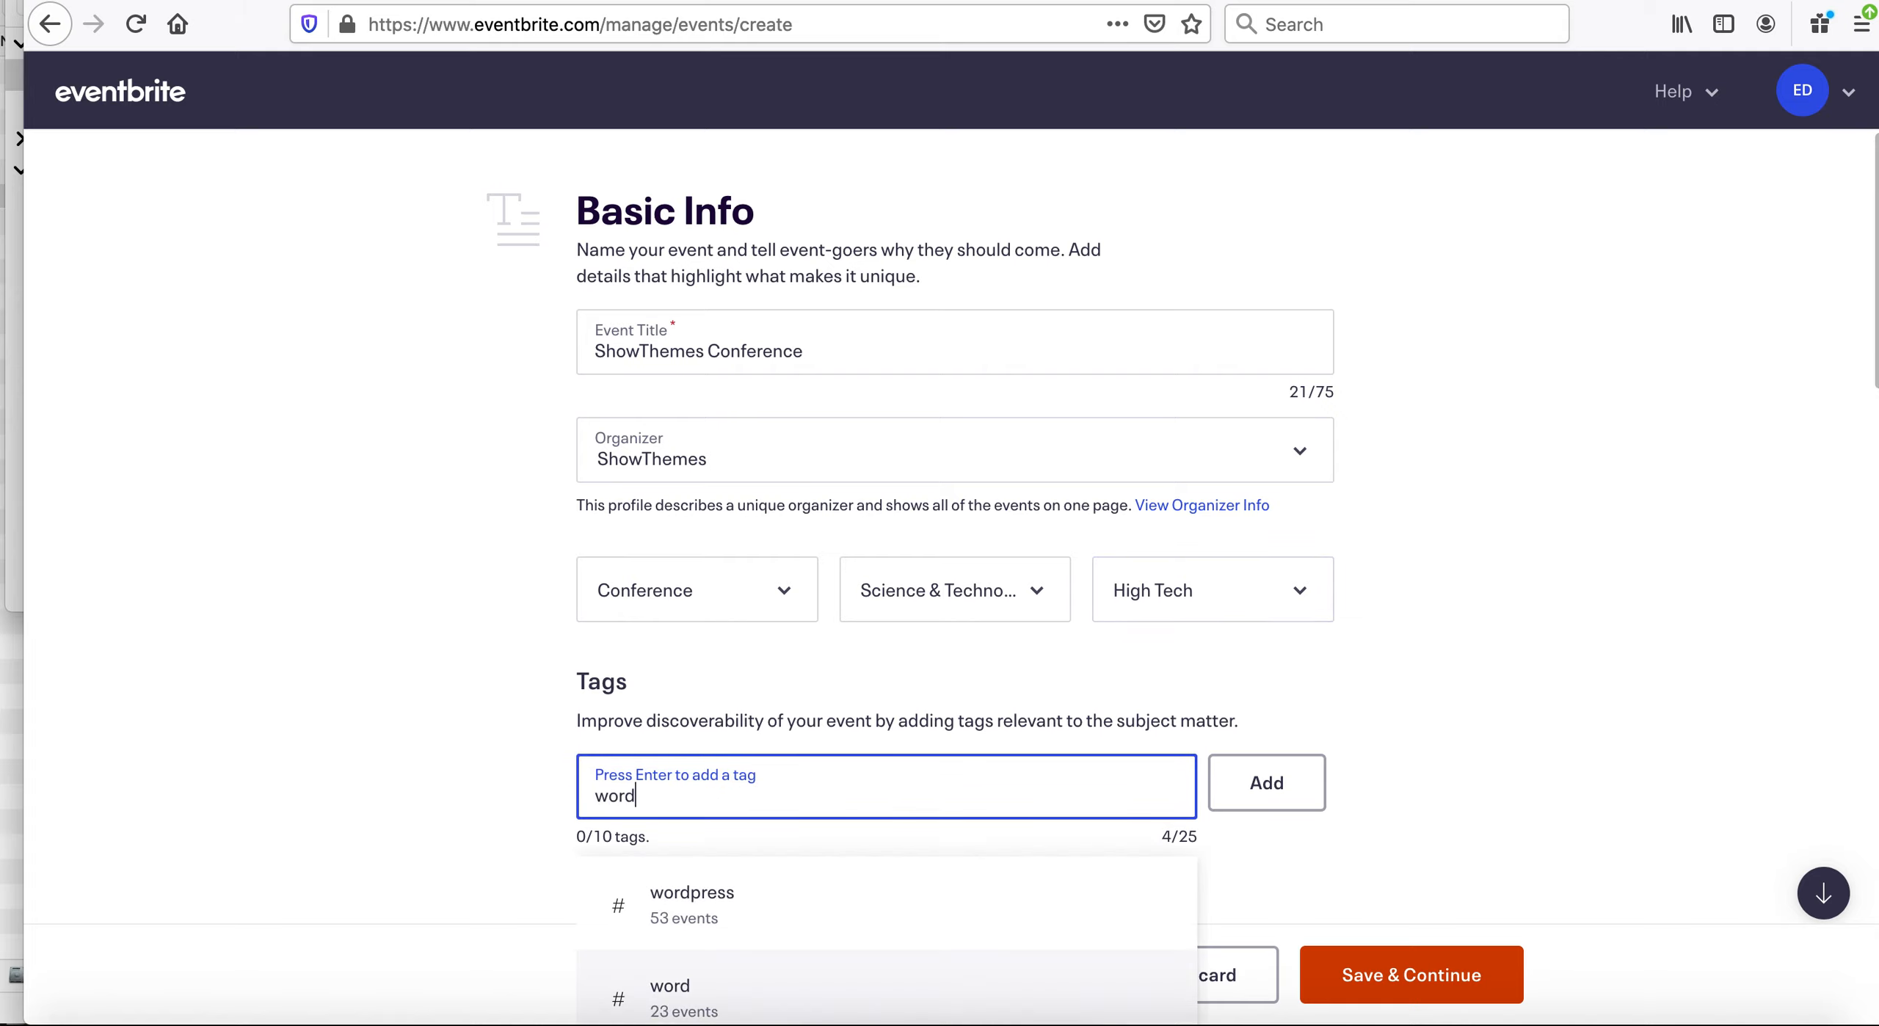
click(773, 905)
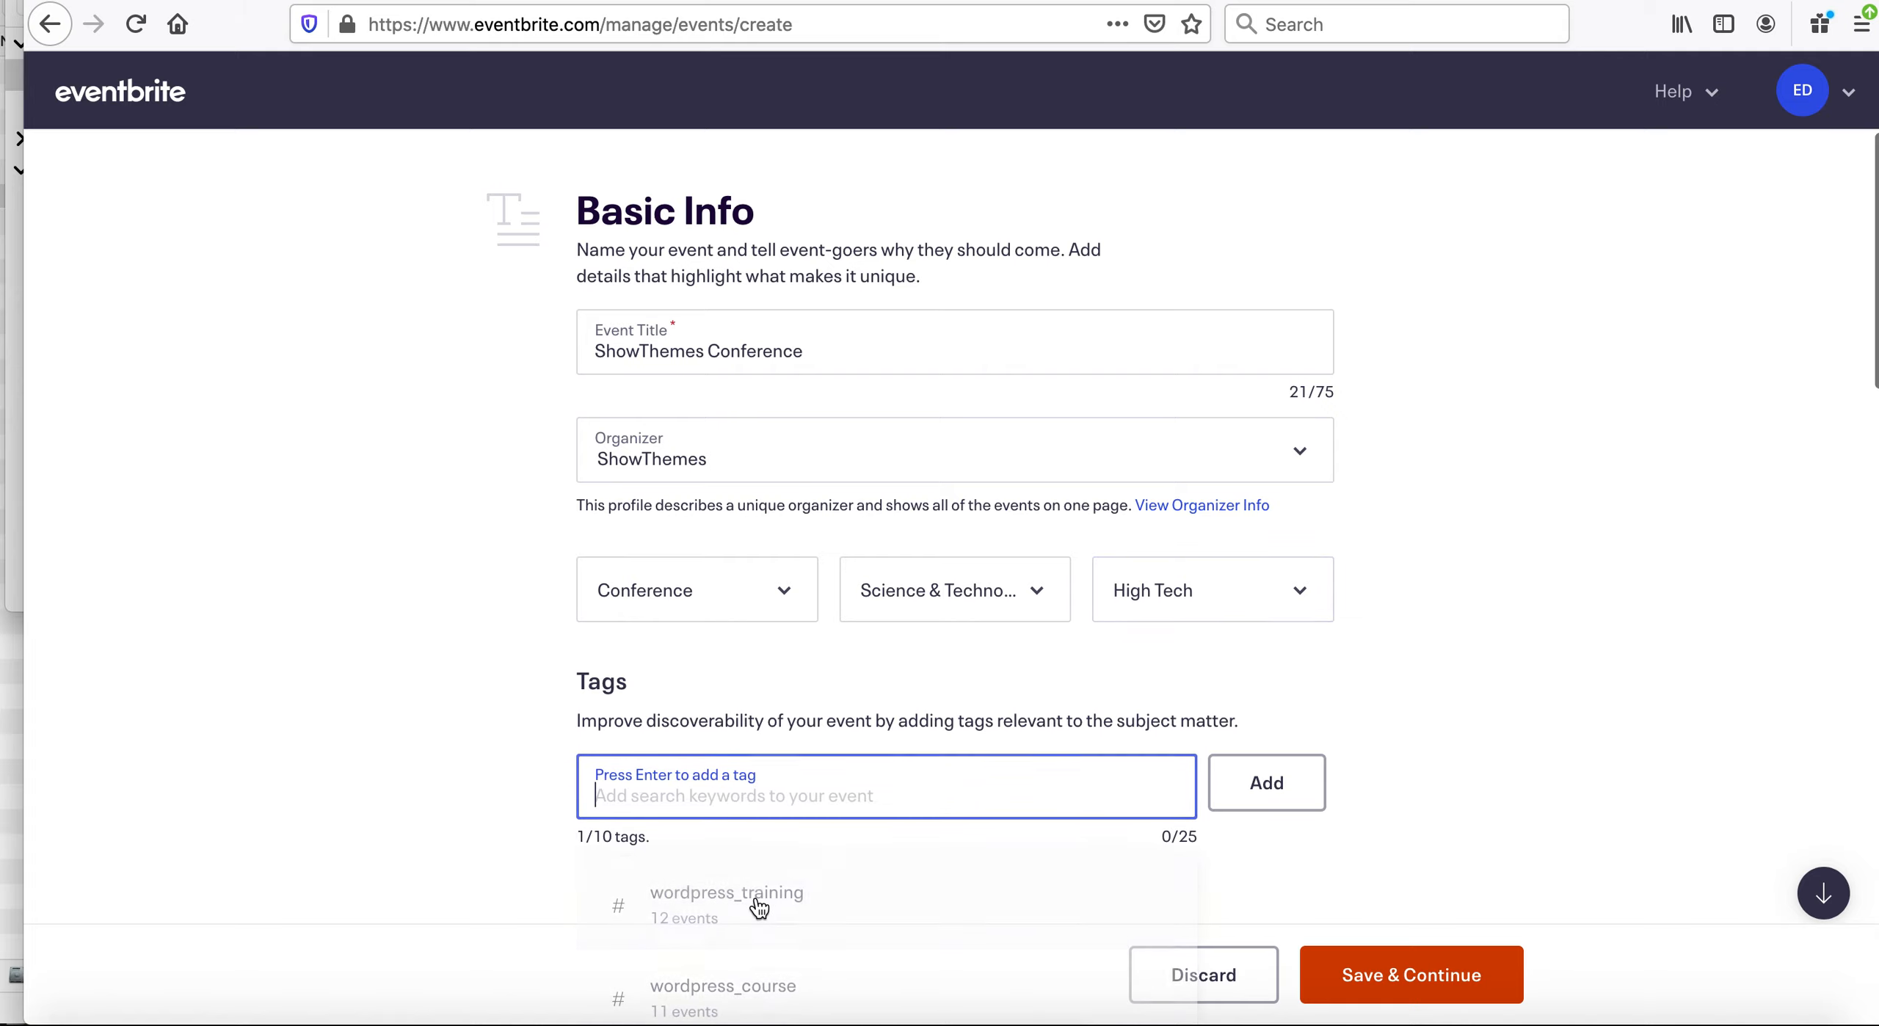
Search for Boulder as the event's venue location and choose "Boulder, CO, USA".
scroll(1408, 663, down, 8)
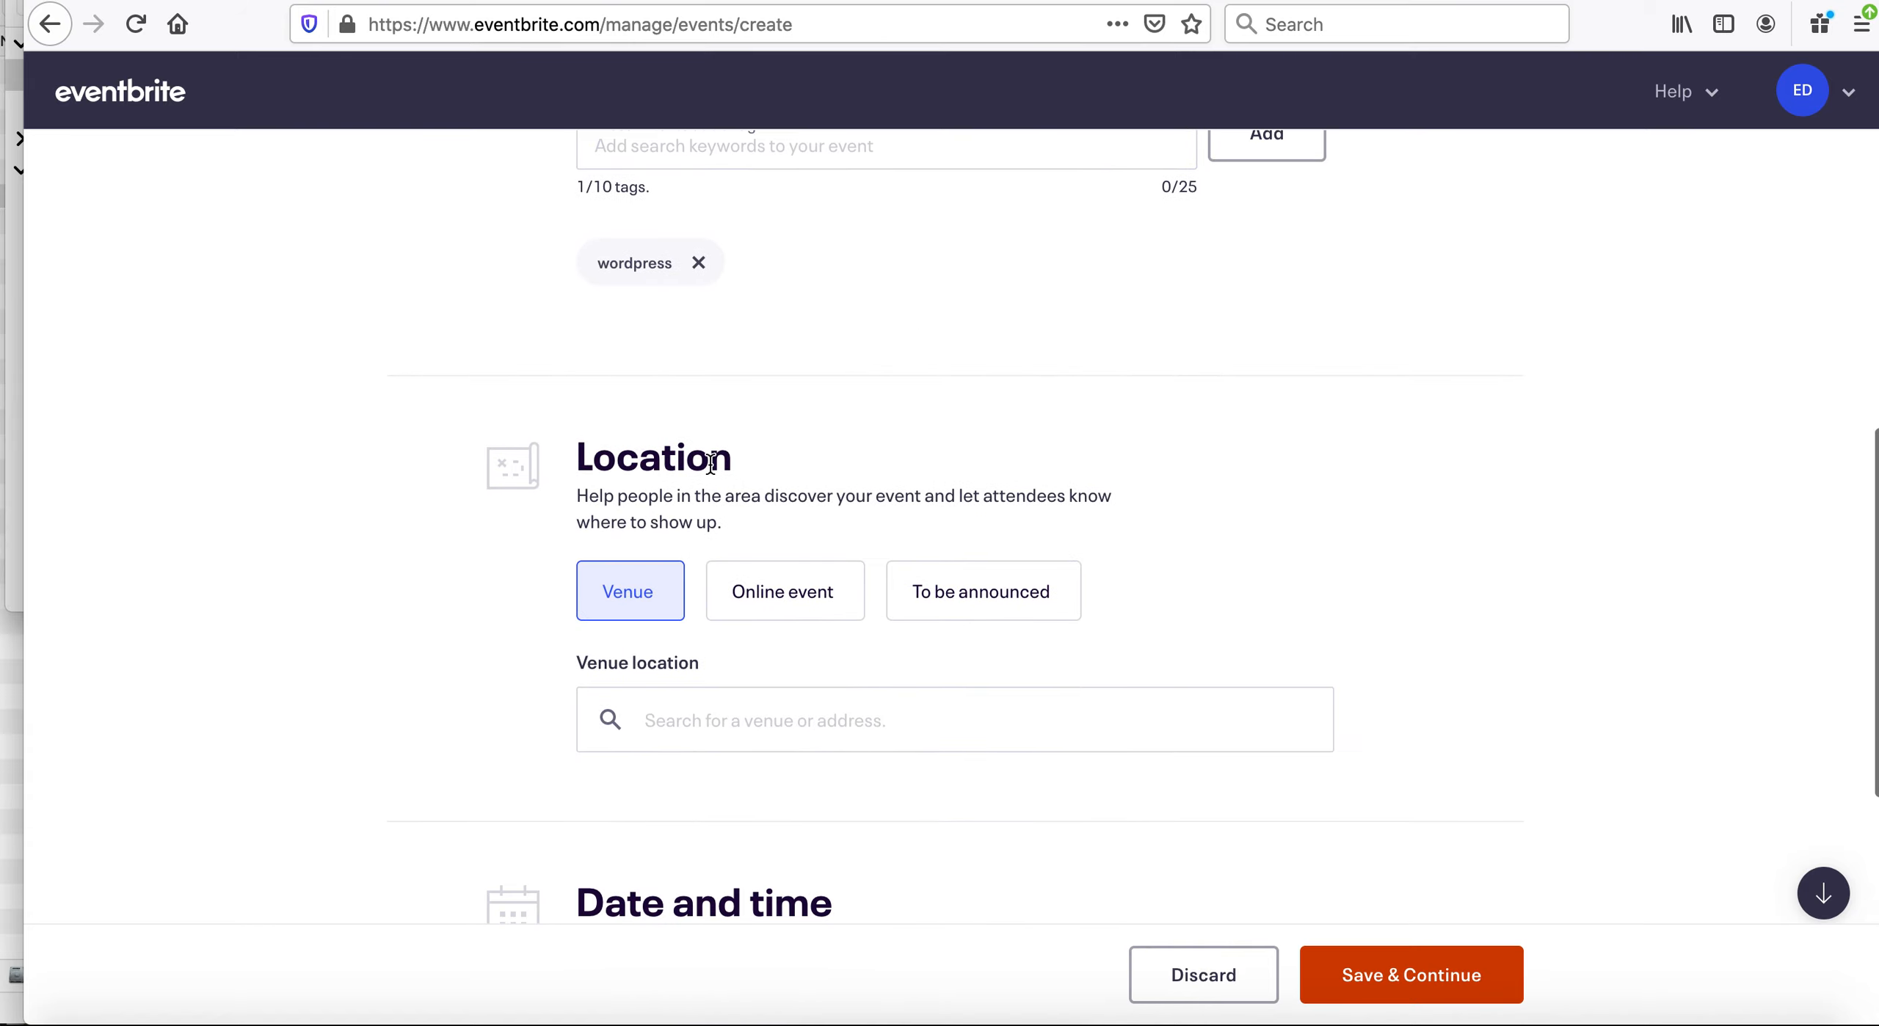
scroll(711, 461, down, 1)
click(671, 608)
text(Boulder)
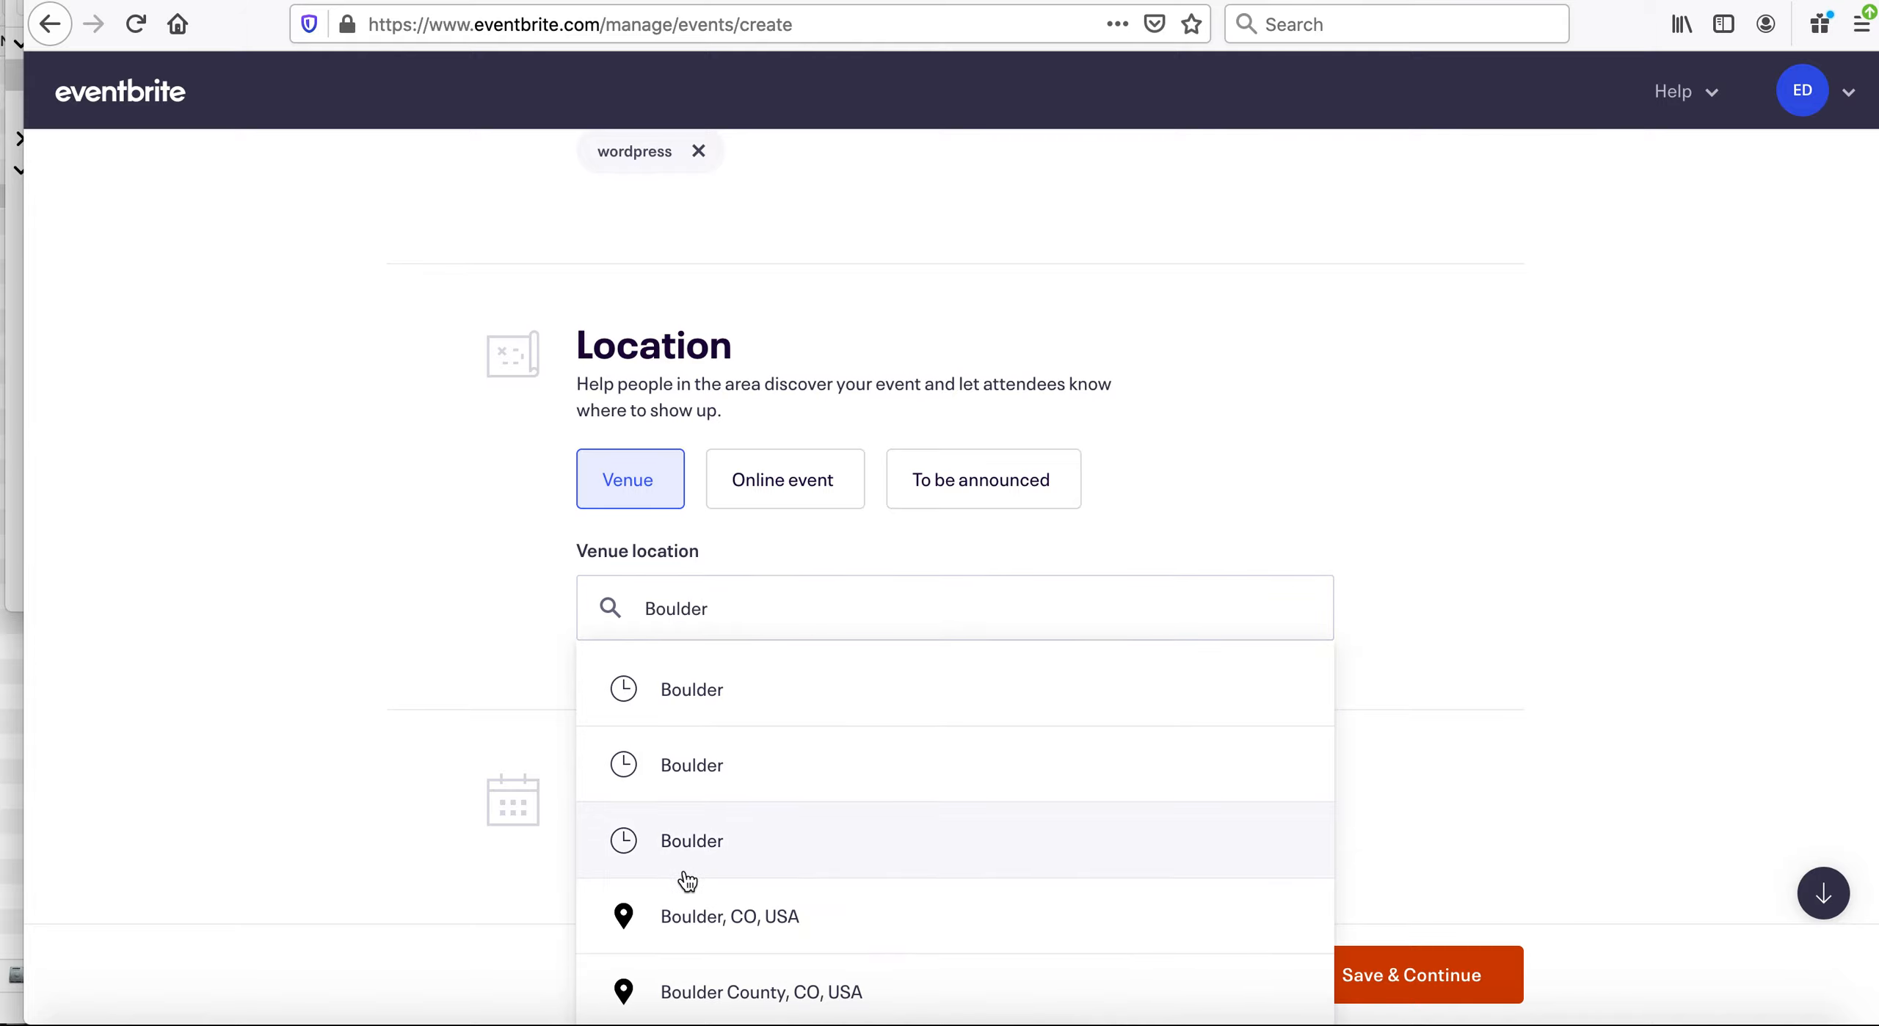
click(694, 918)
click(694, 918)
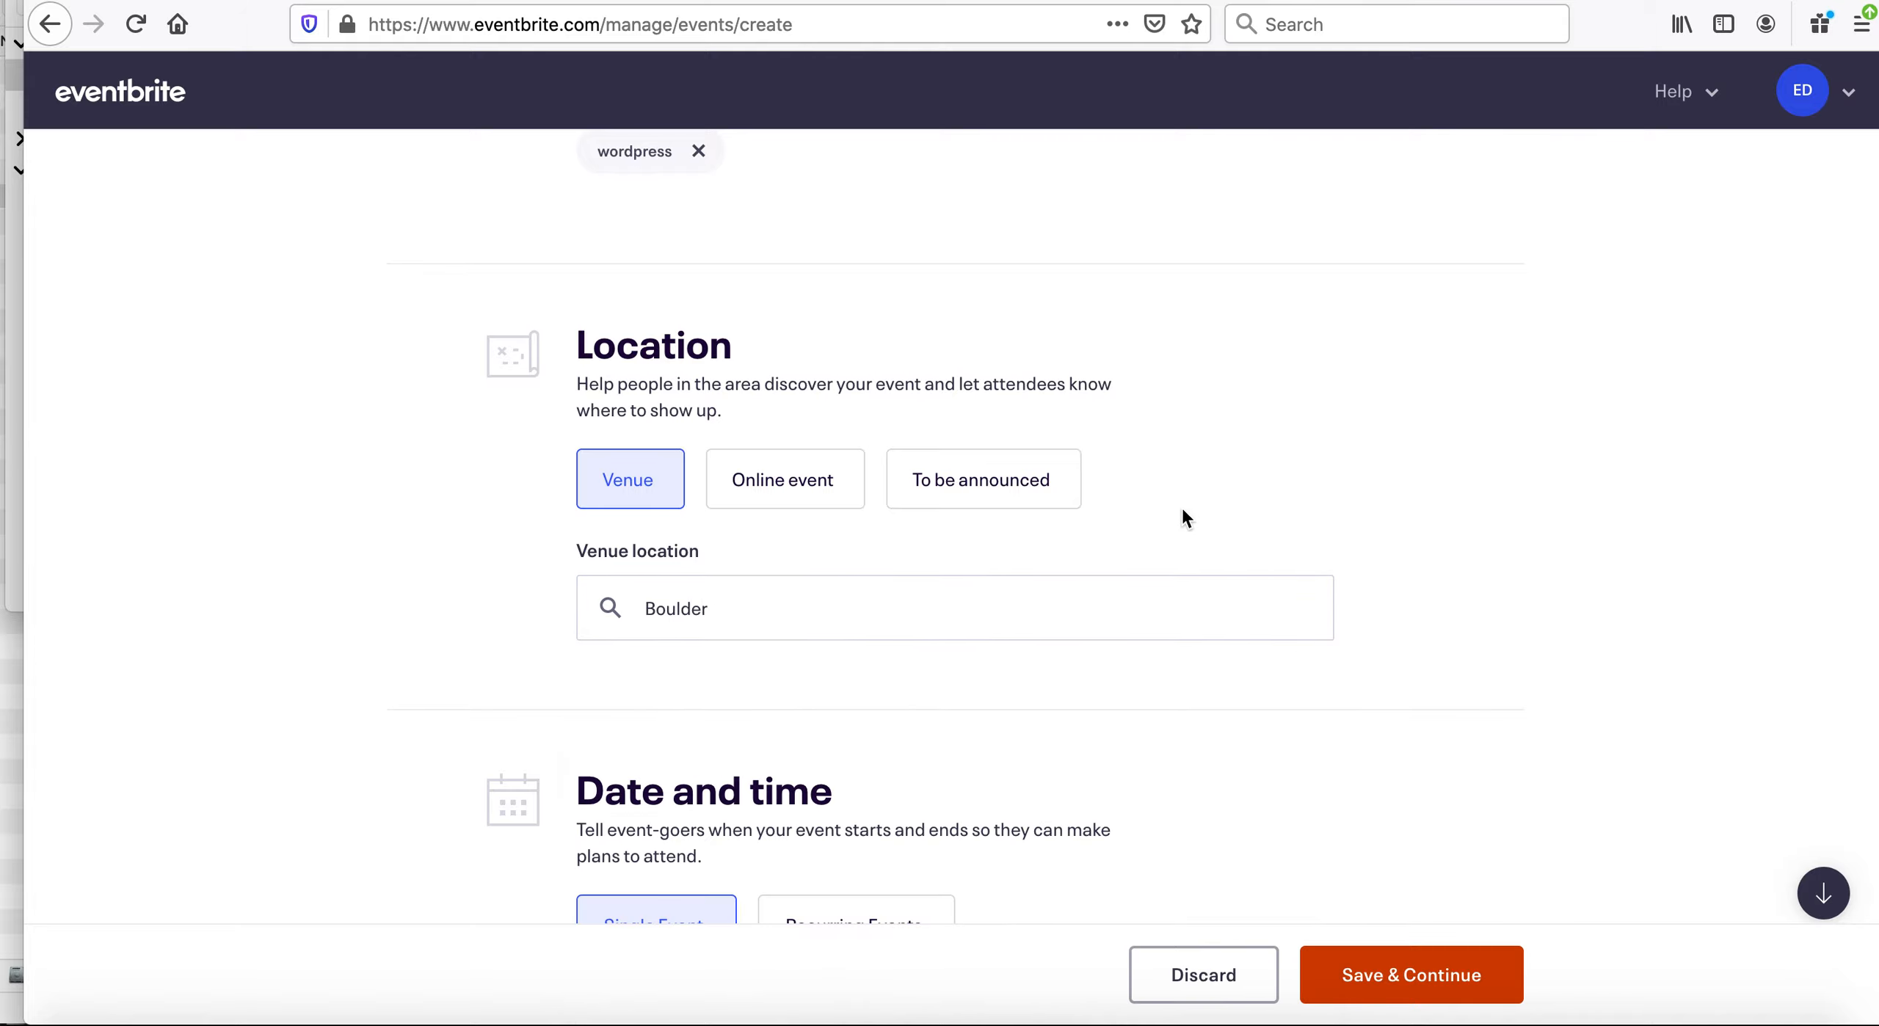
Switch to the Boulder Marriott Hotel & Spa map page and copy the hotel's street address.
scroll(1200, 495, down, 5)
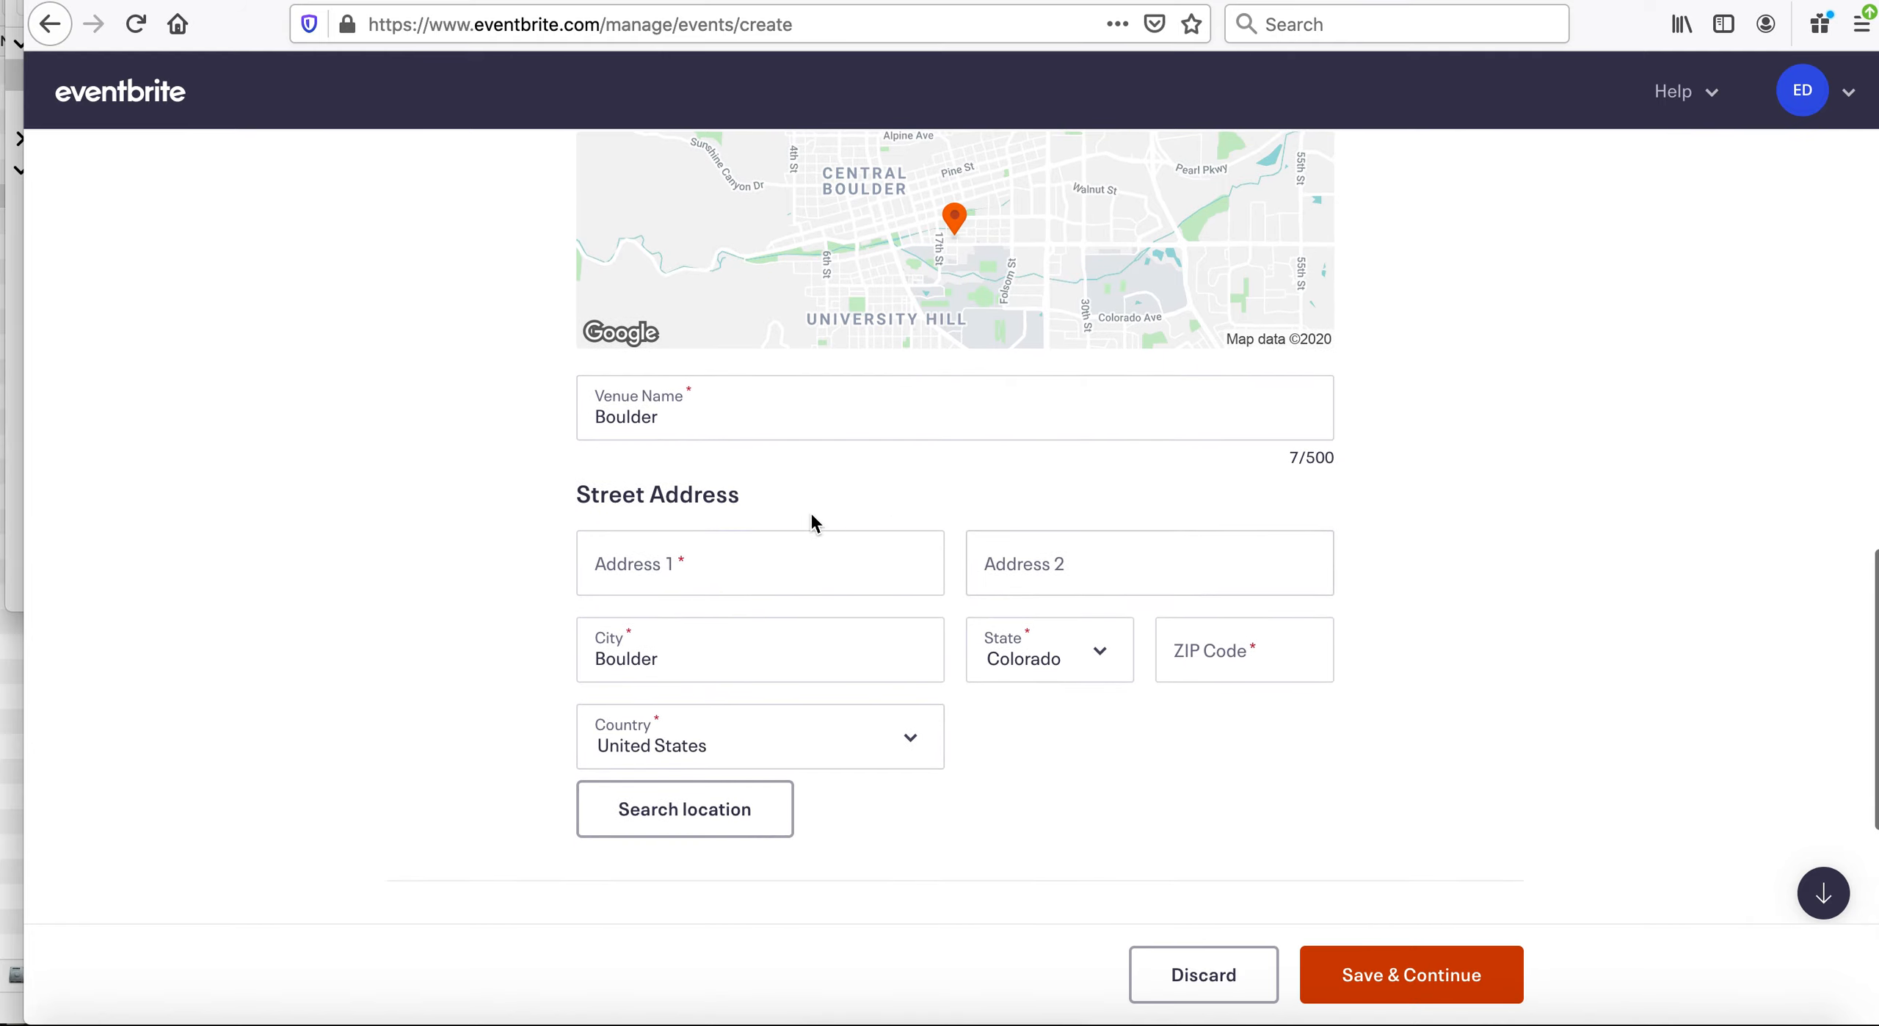
click(626, 1)
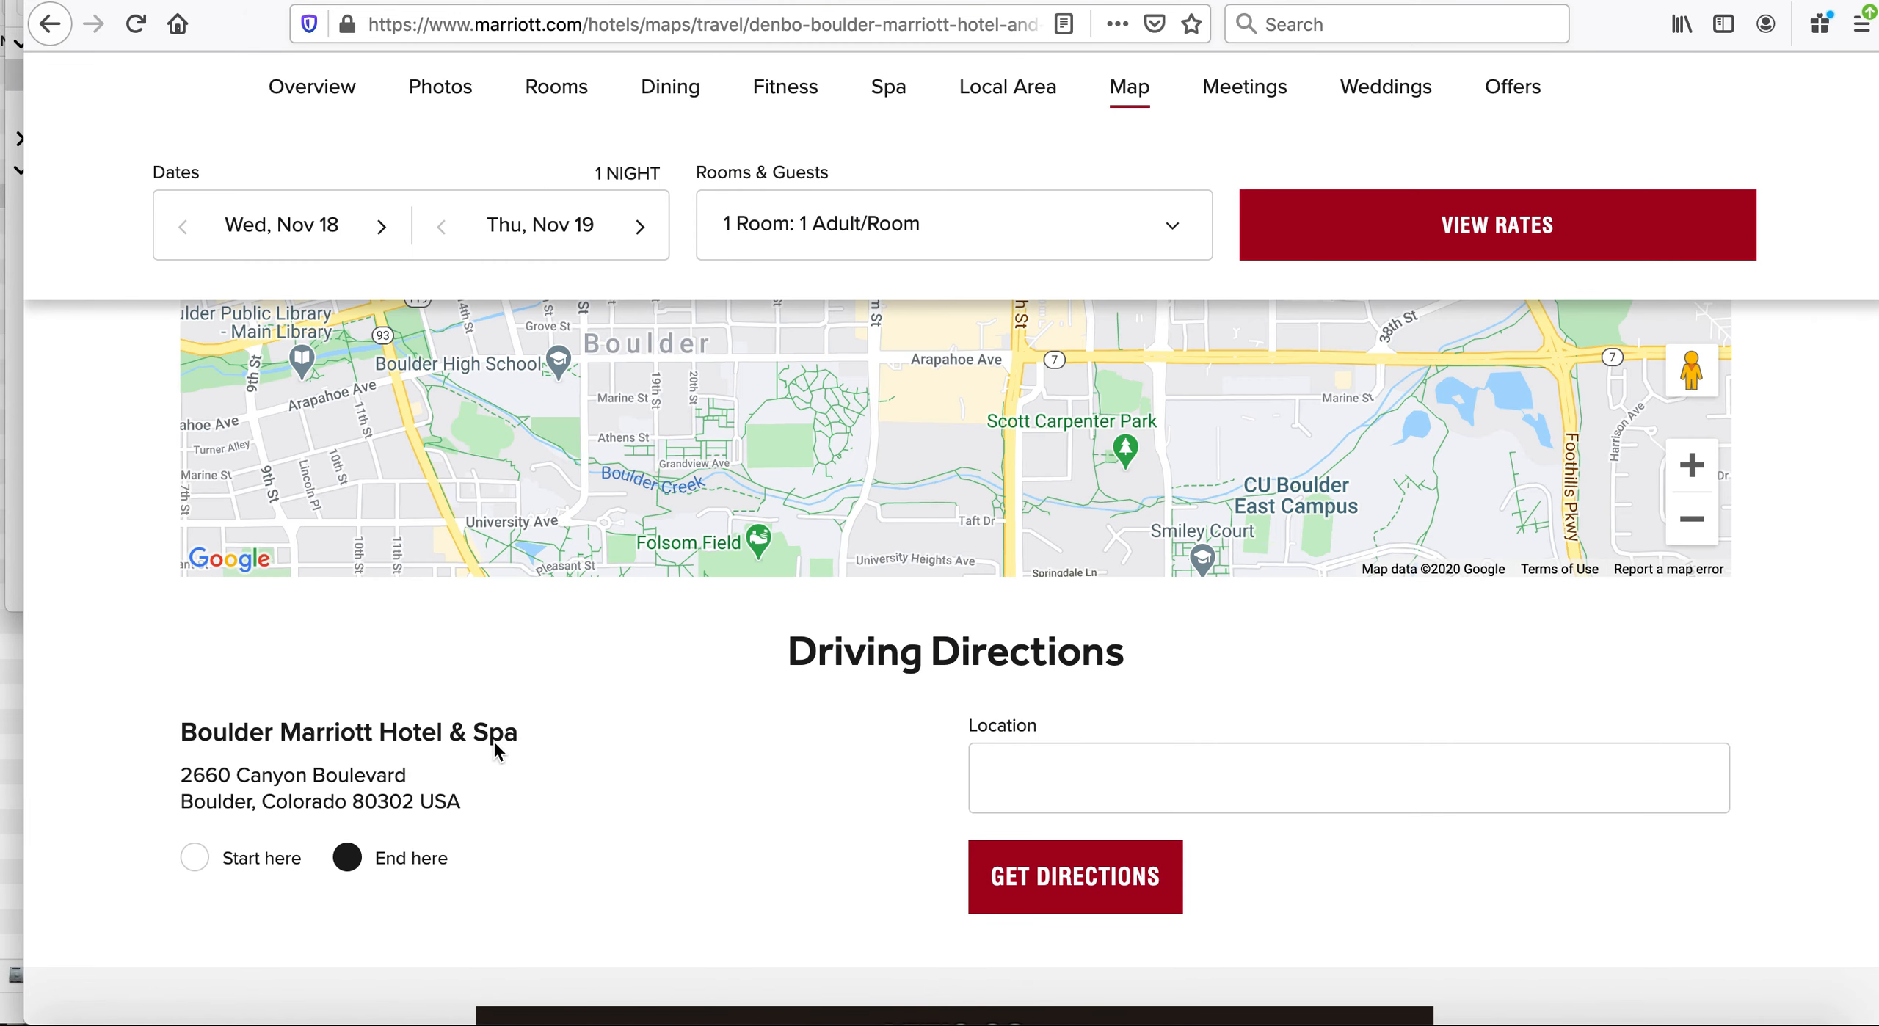
drag(410, 784, 198, 776)
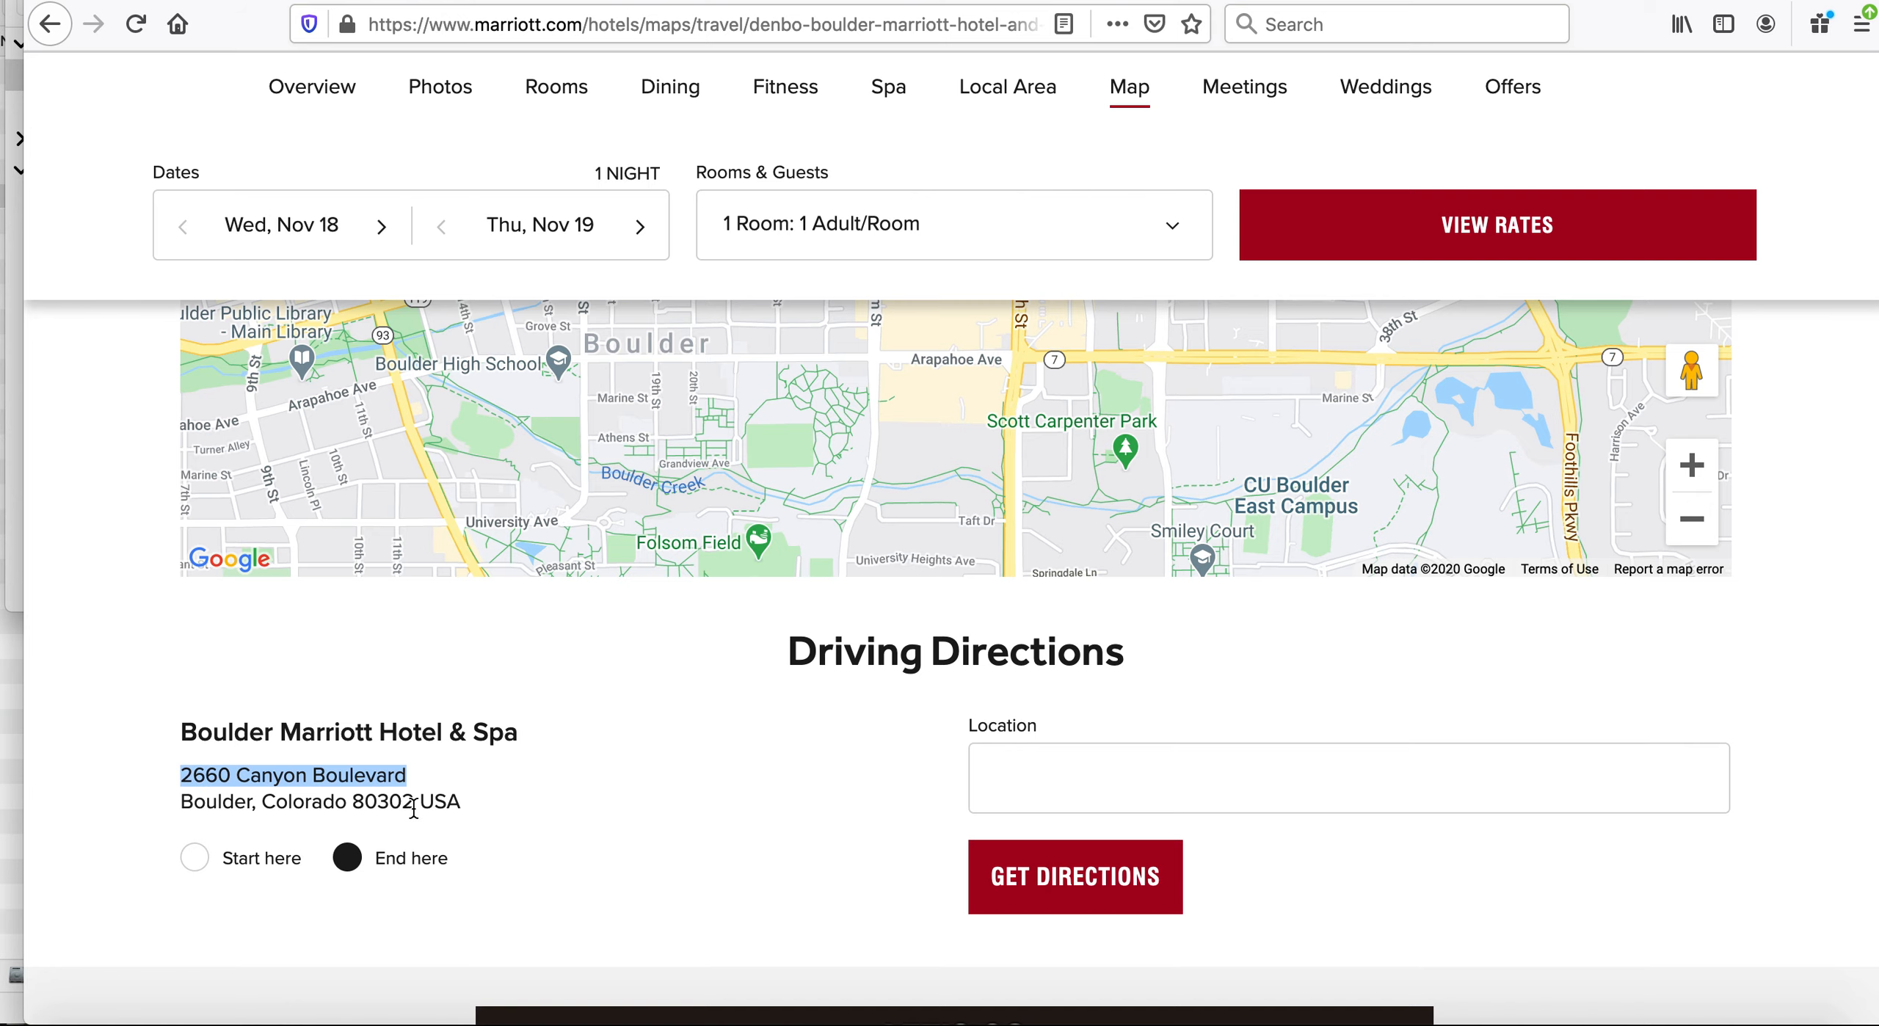
Return to the Eventbrite form and fill in the venue's first address line and ZIP code with the hotel's details.
click(392, 0)
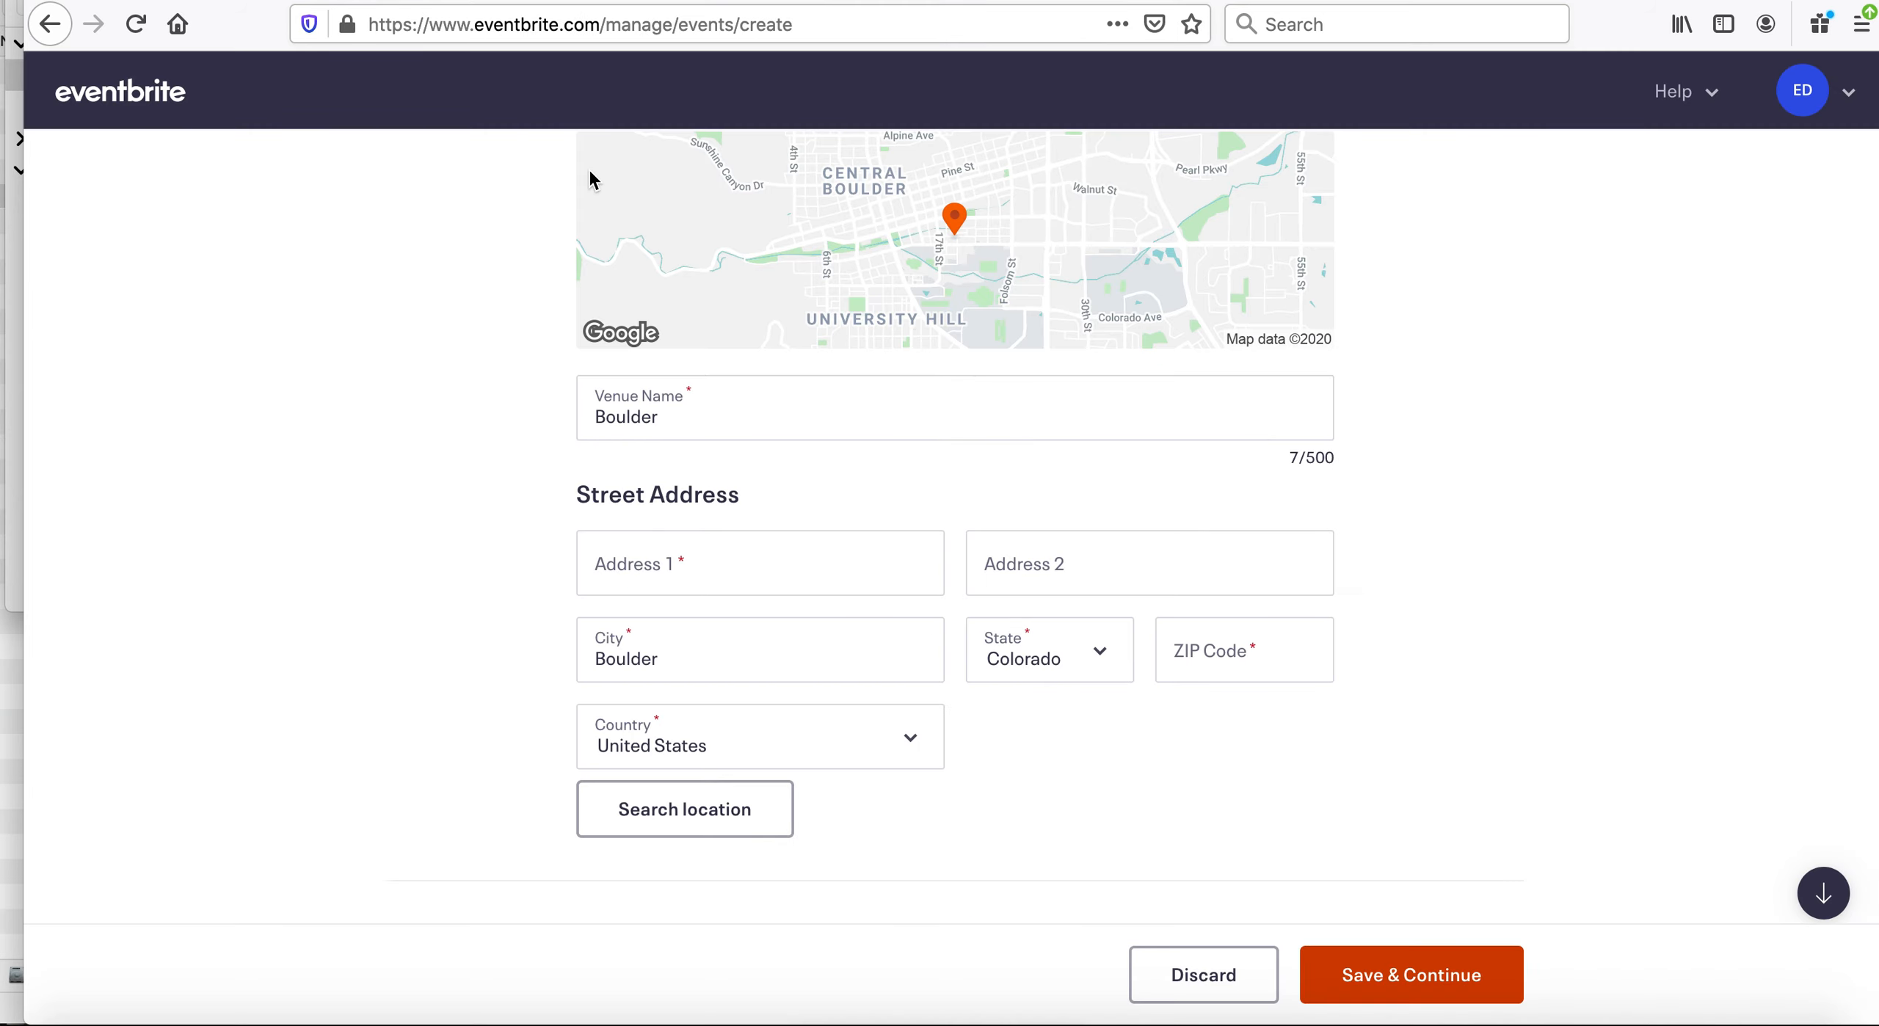
click(766, 555)
text(2660 Canyon Boulevard)
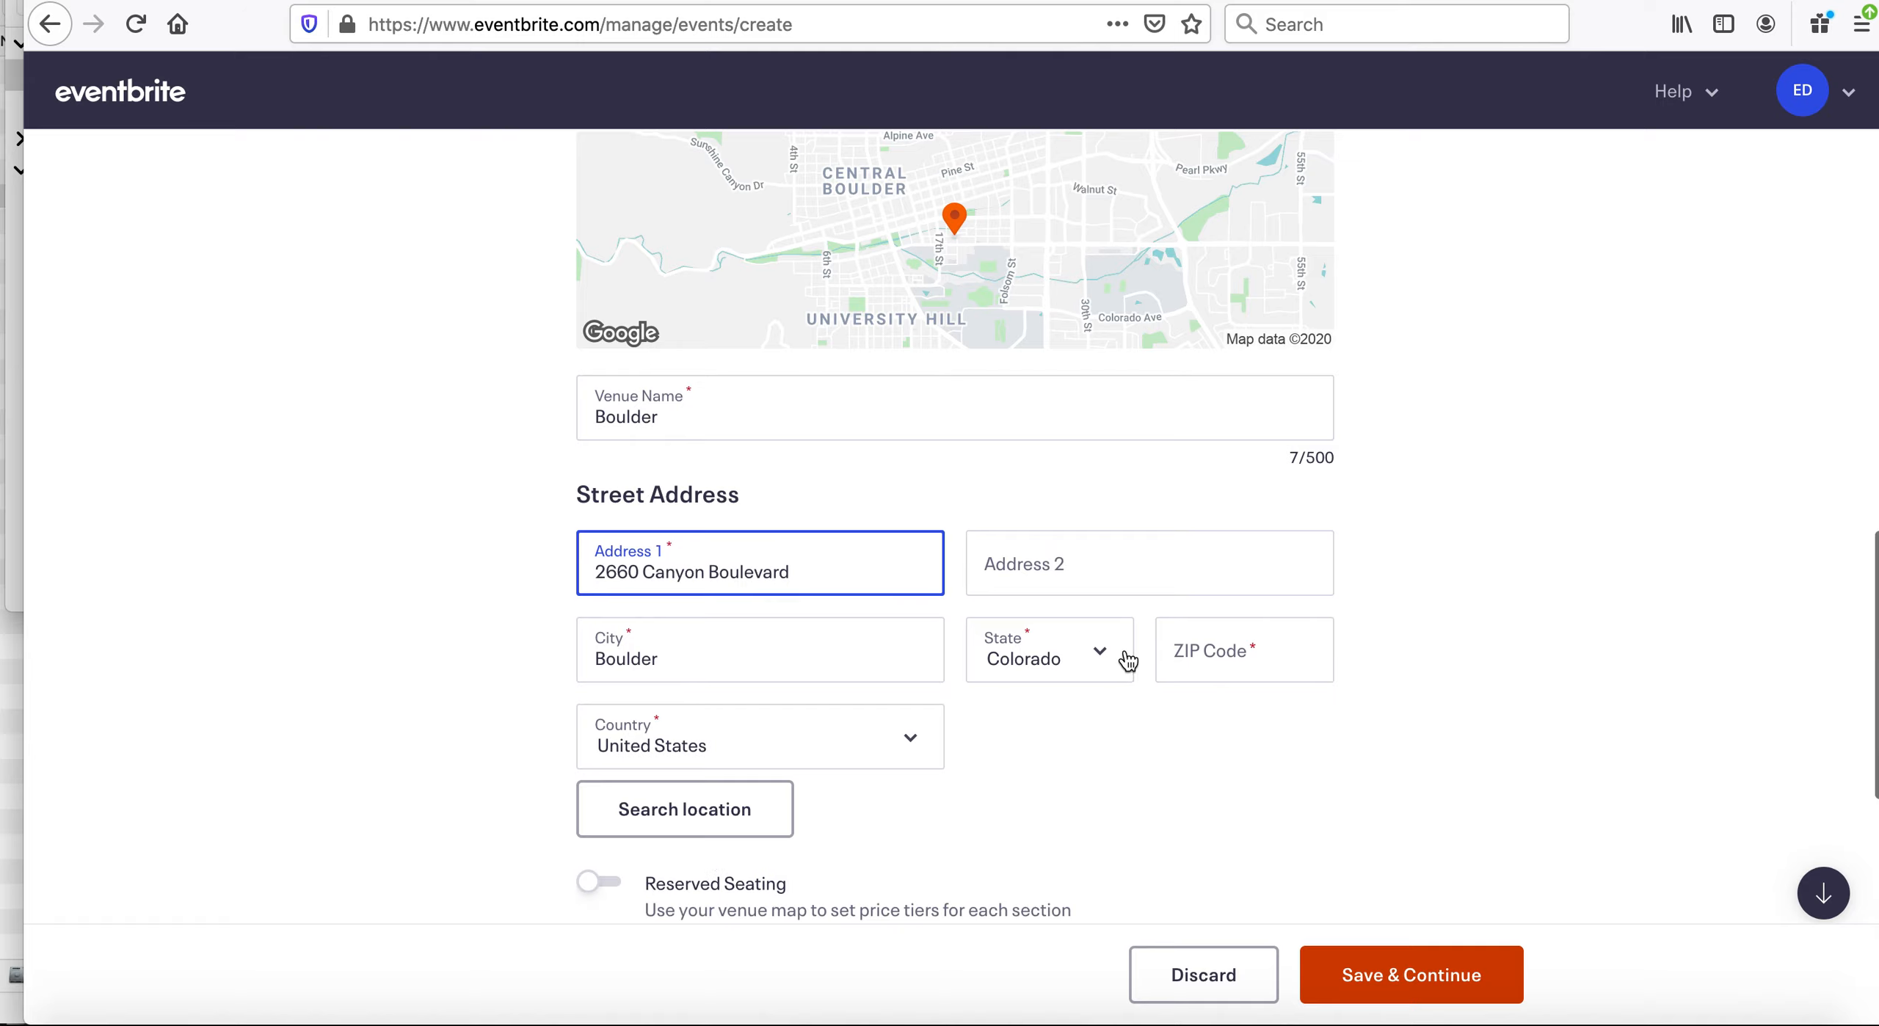
click(1195, 650)
text(80302)
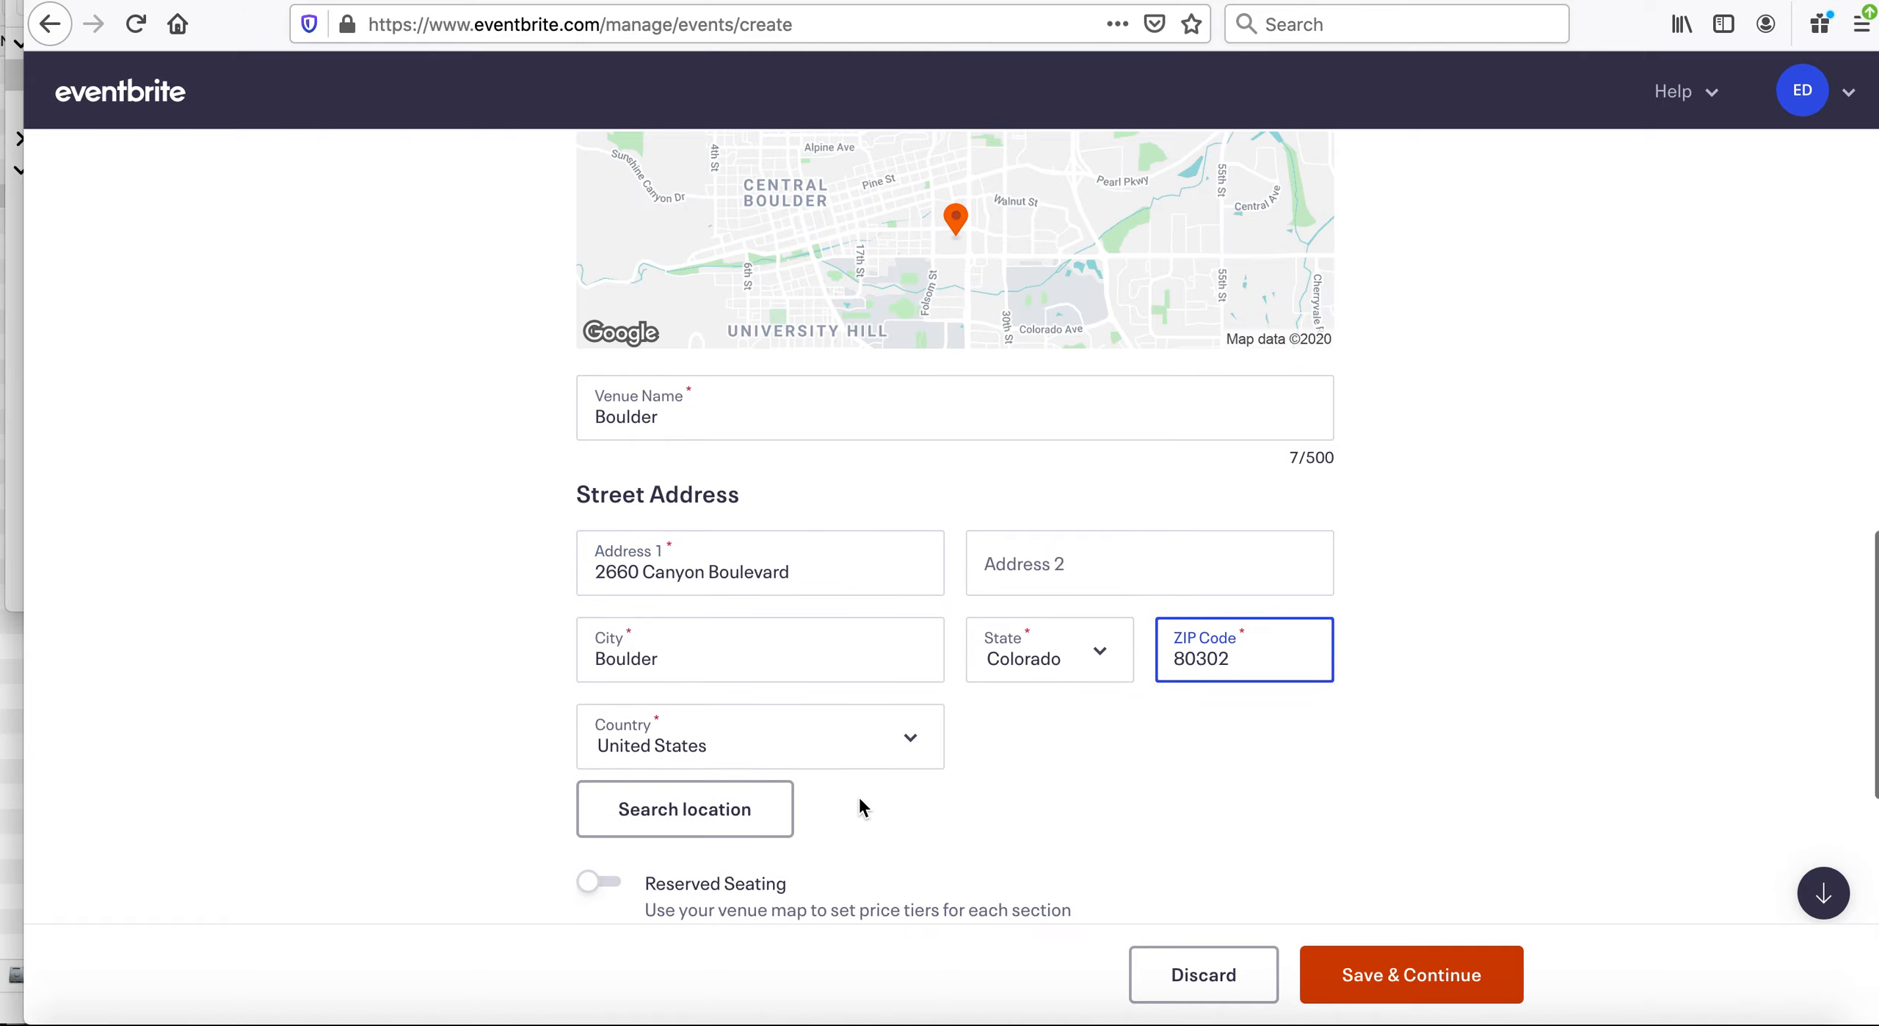
Set the single event's start date to 02/27/2021.
scroll(857, 794, down, 6)
scroll(869, 389, down, 3)
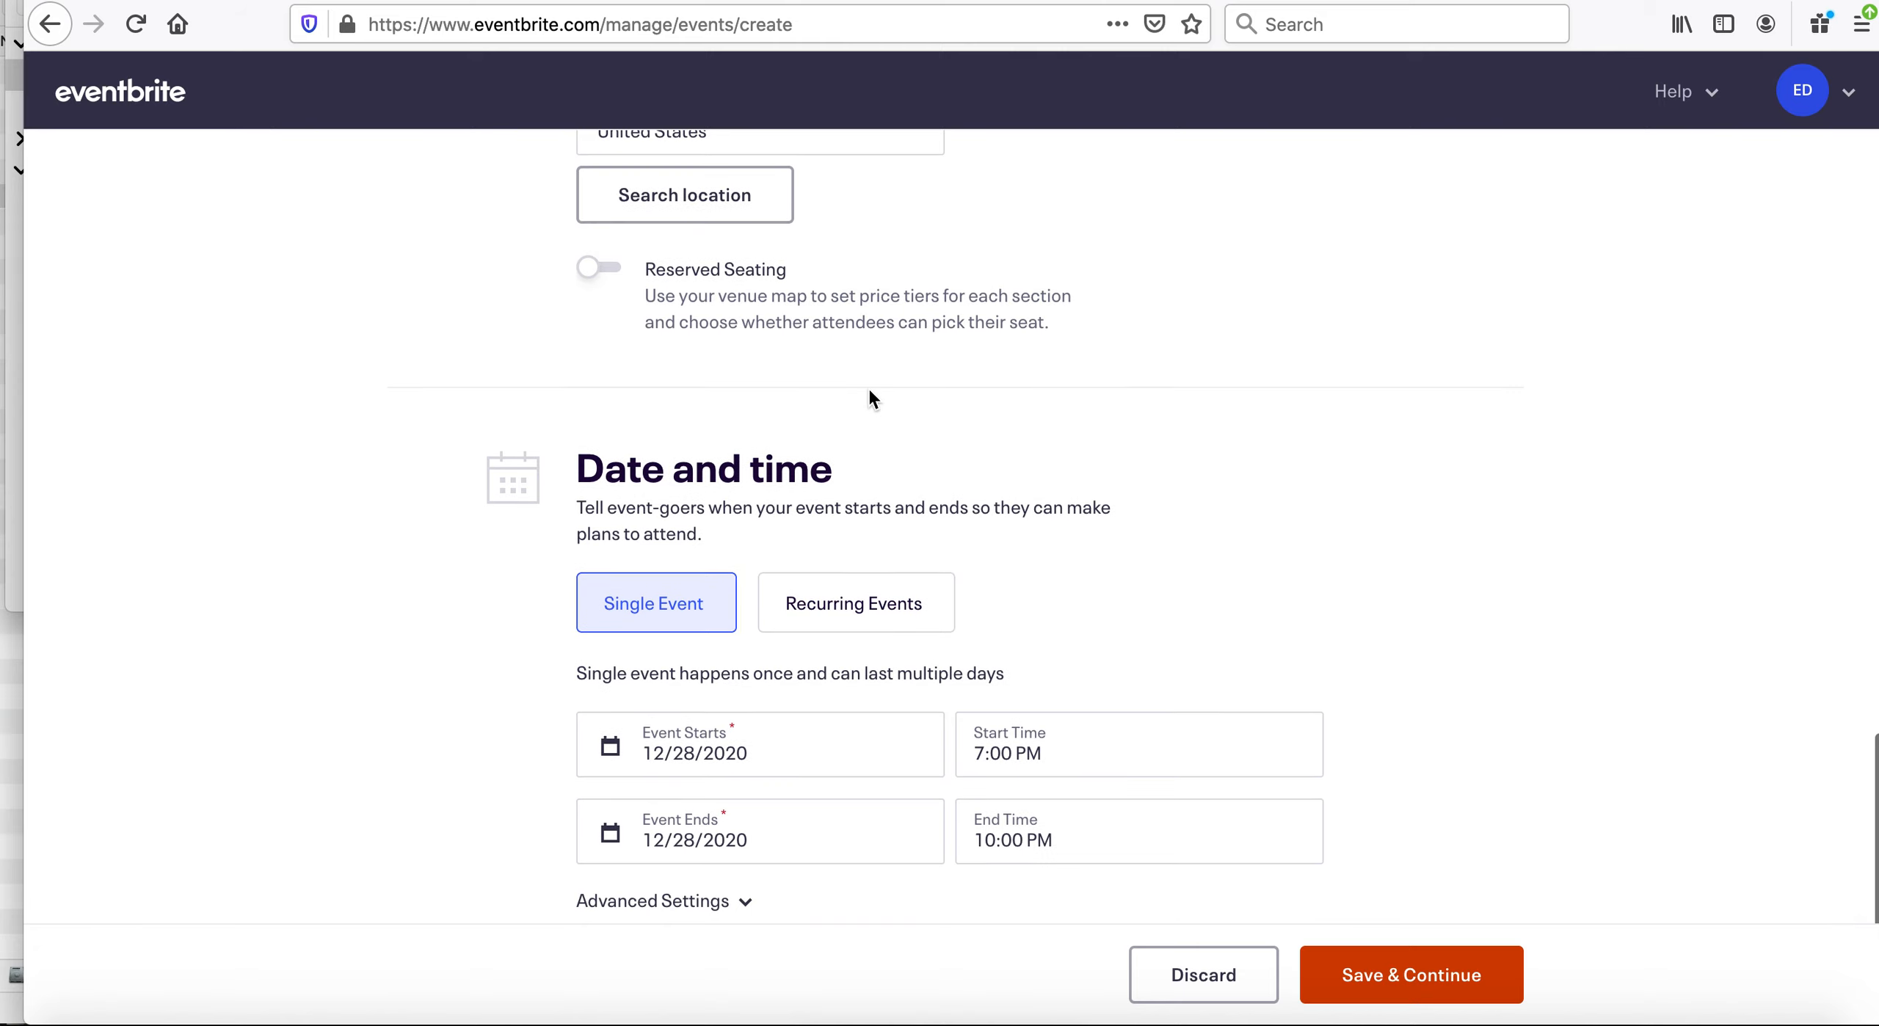
click(694, 699)
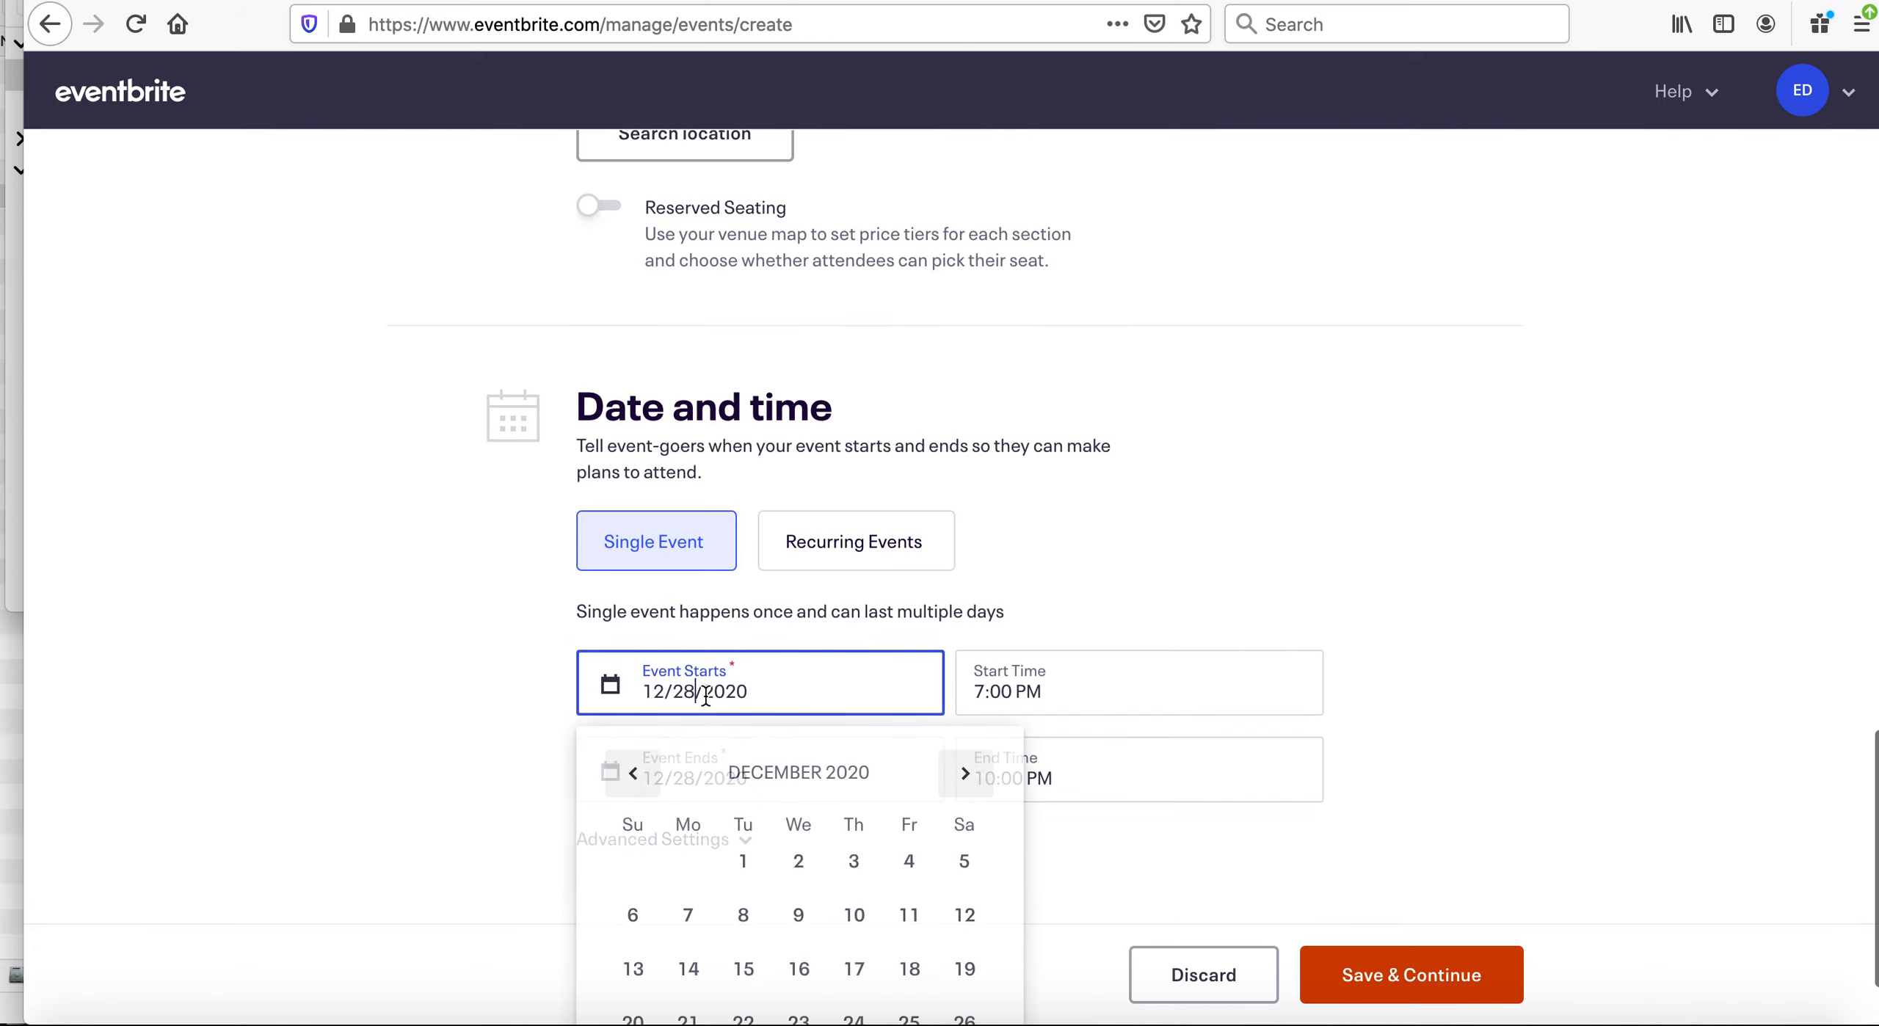
click(966, 776)
click(966, 778)
scroll(968, 788, down, 2)
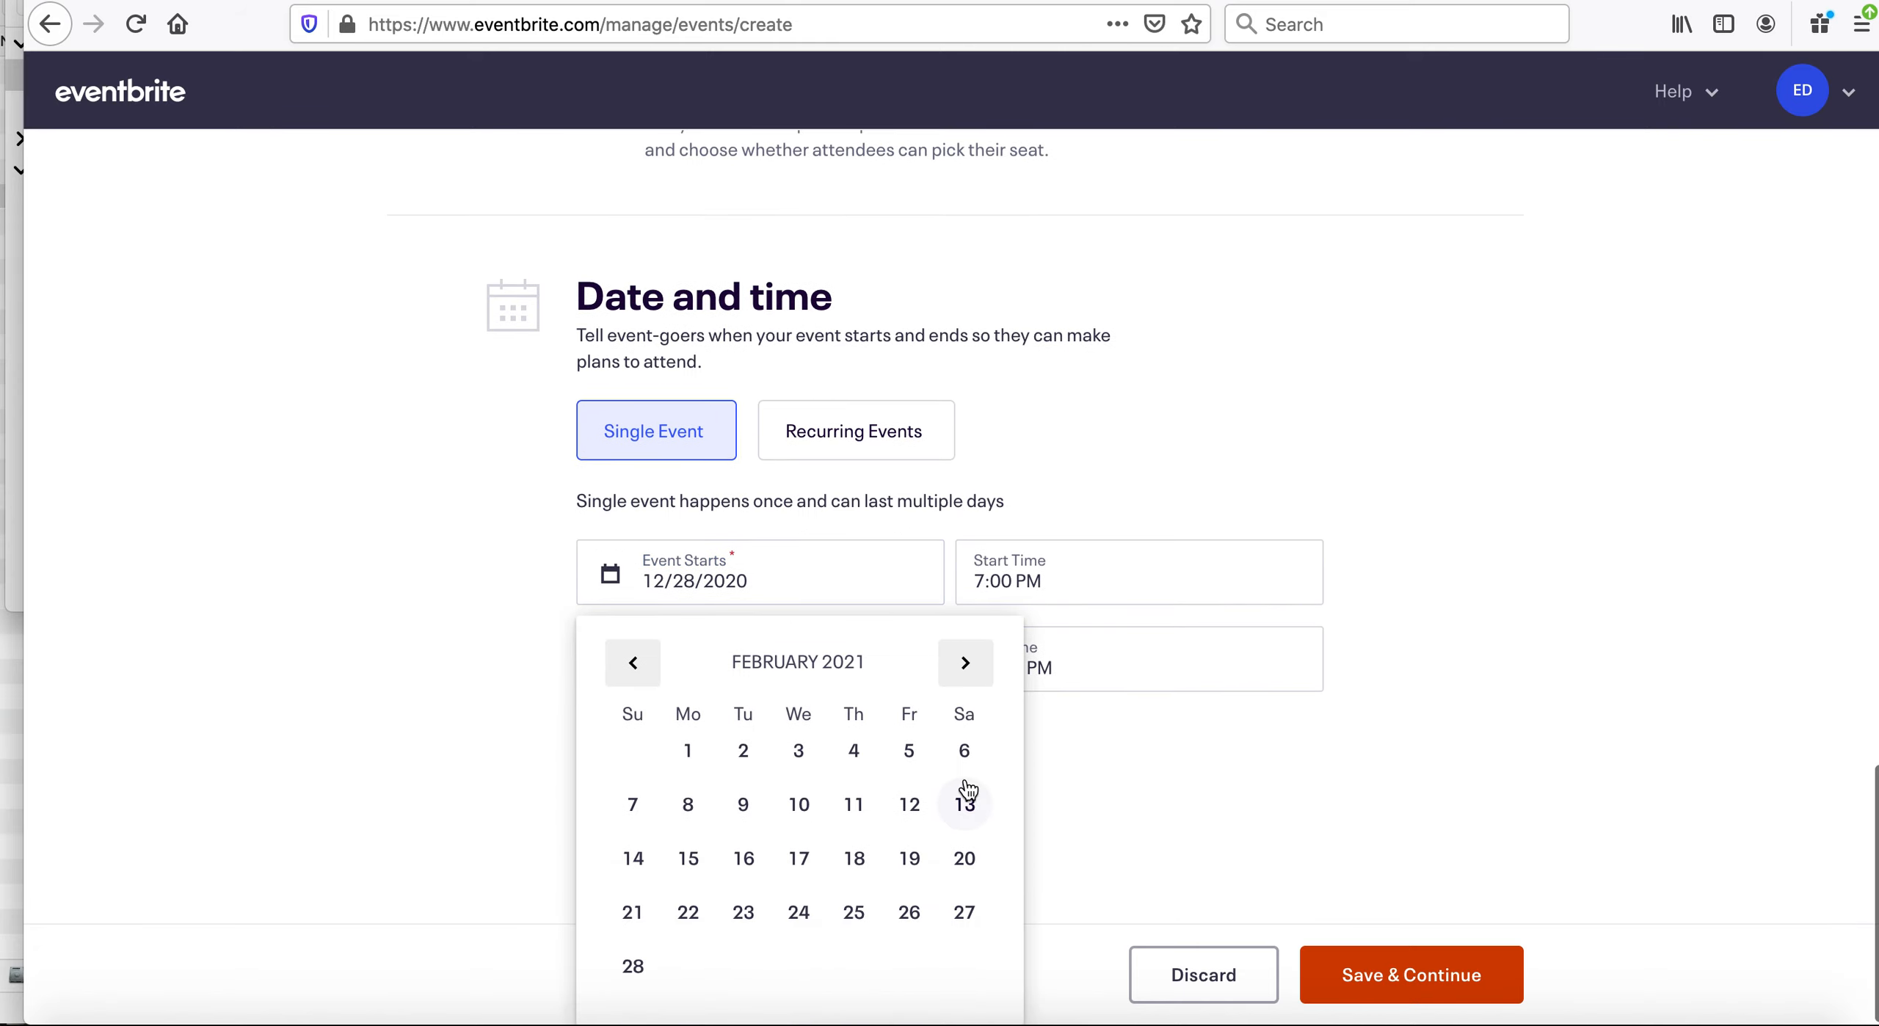
click(966, 915)
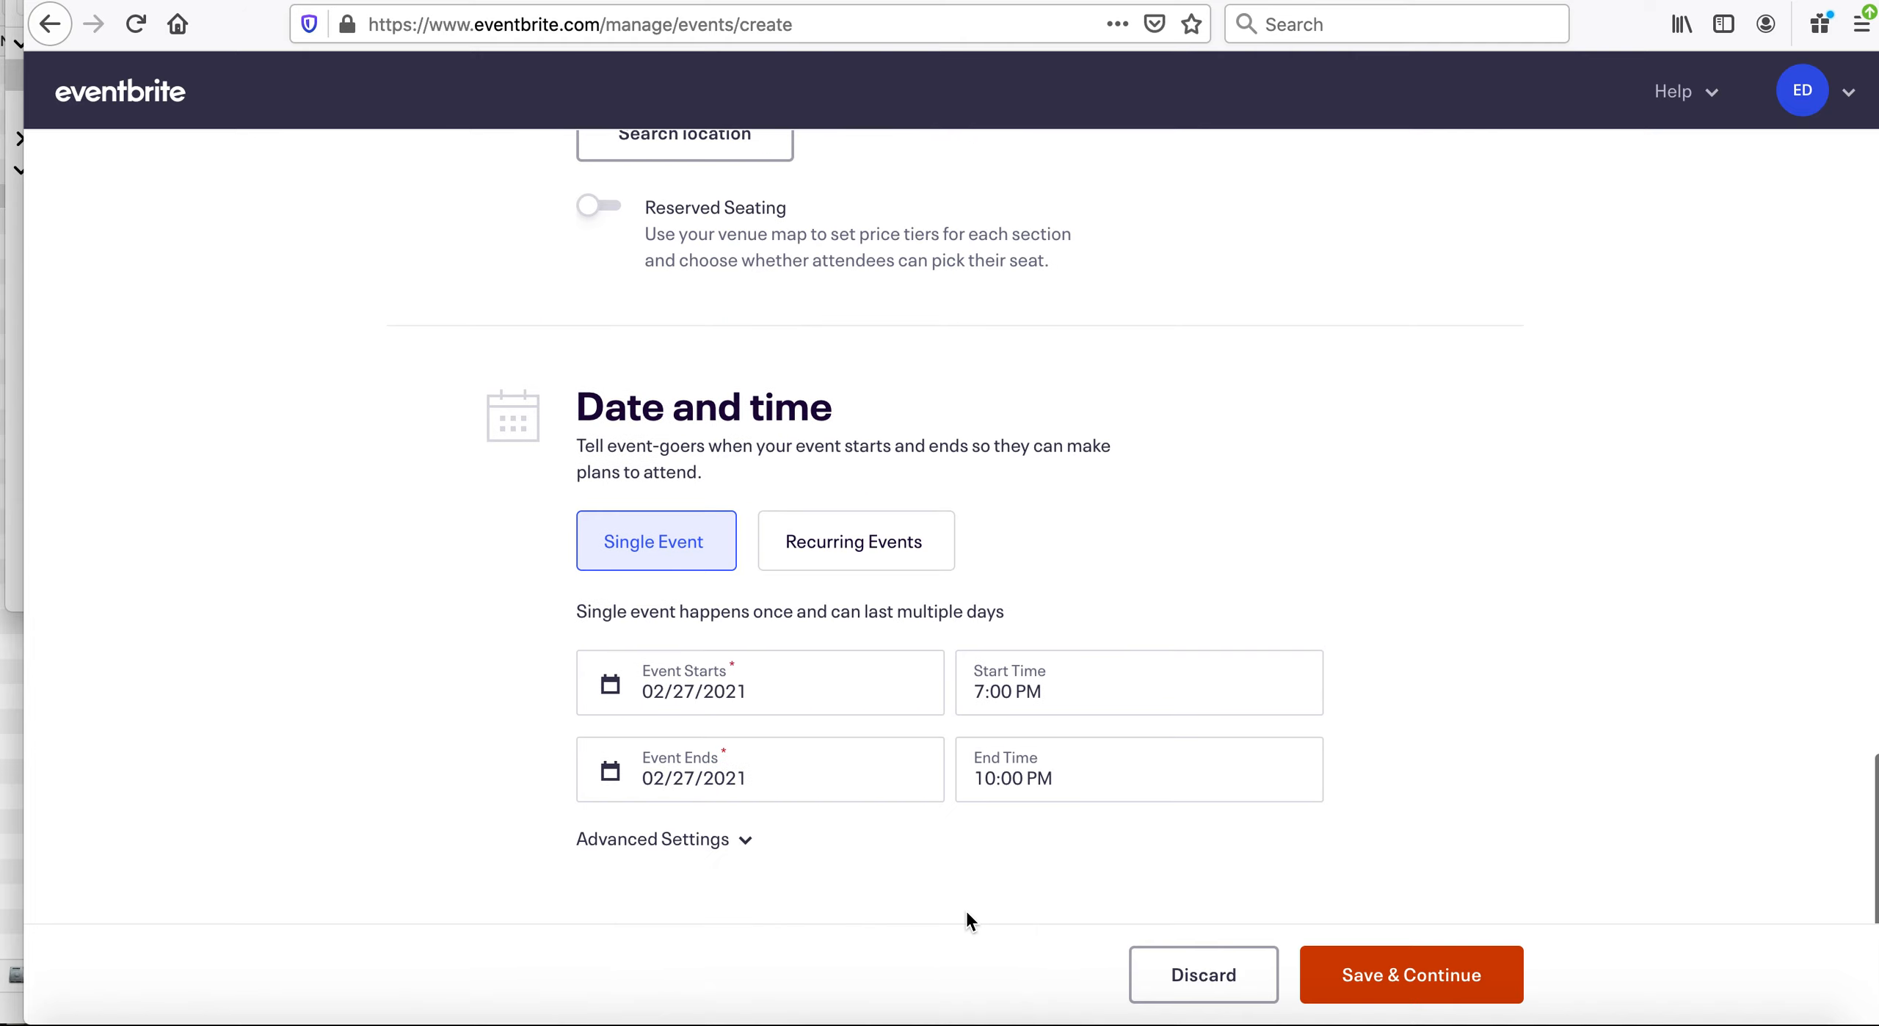
Set the event's end date to 03/28/2021.
click(696, 789)
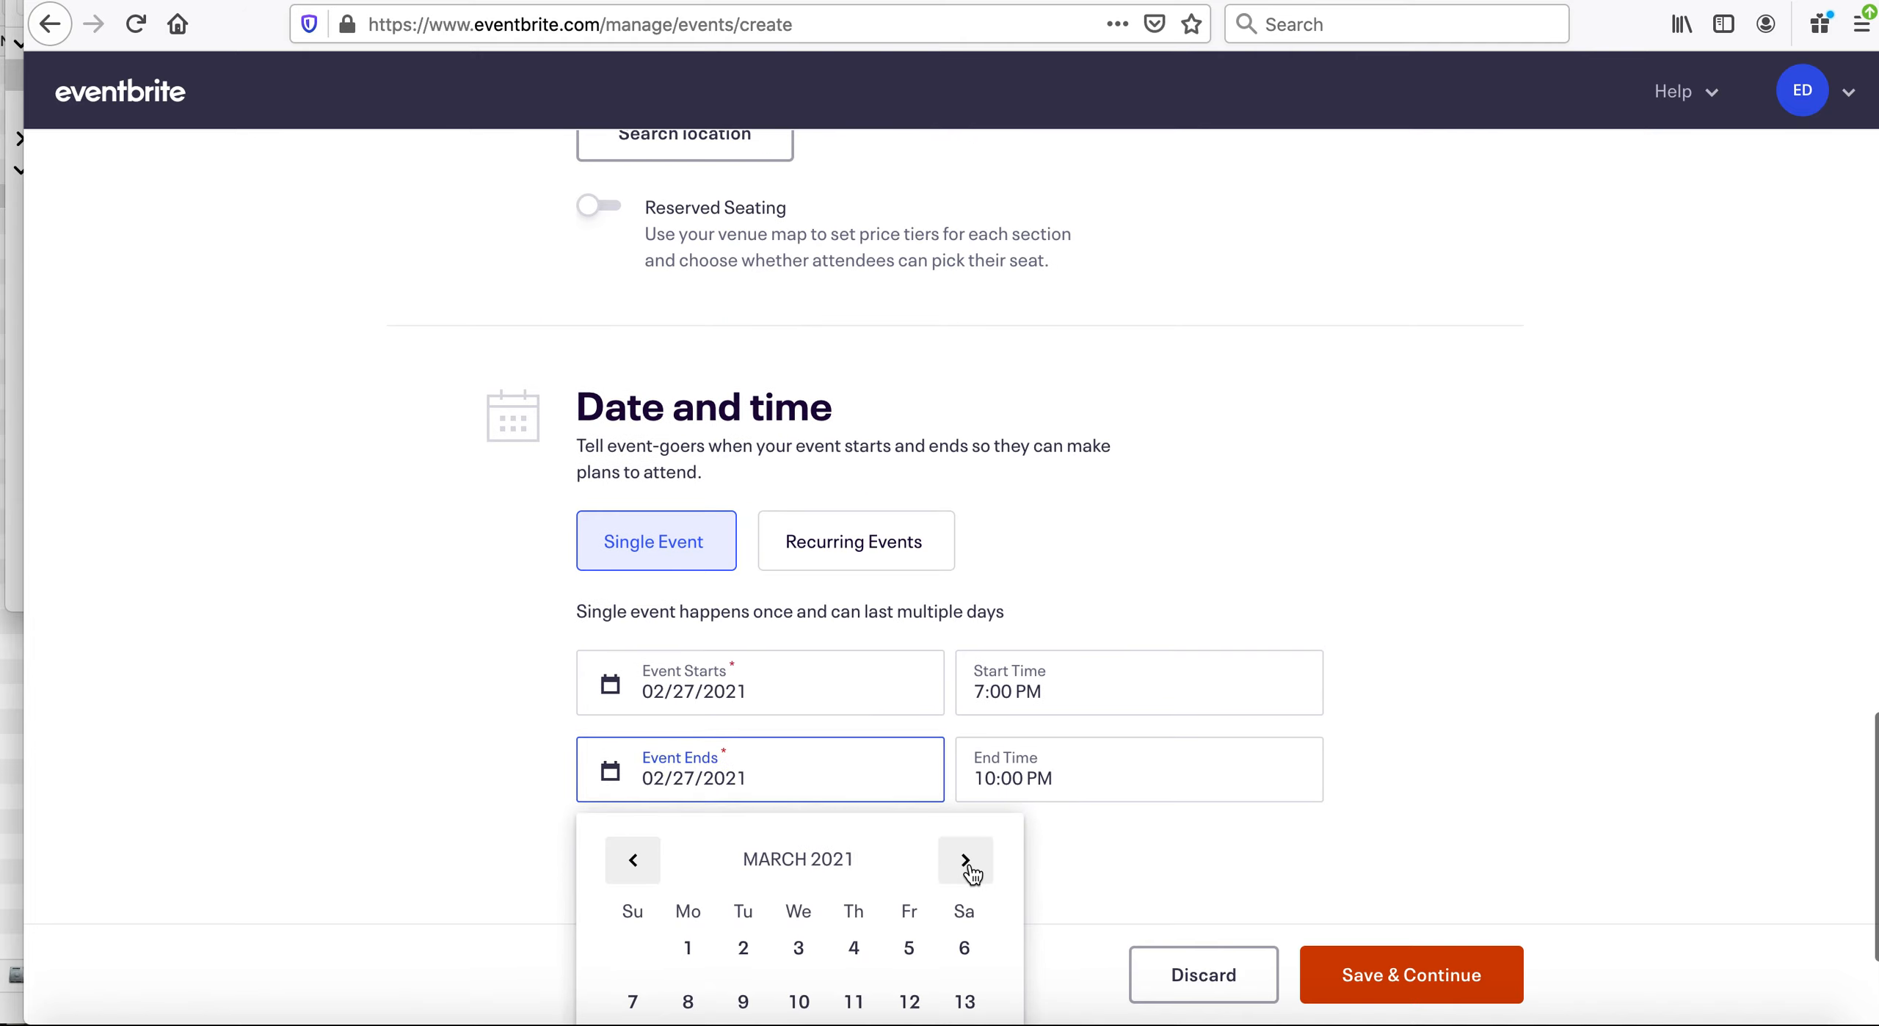
click(965, 860)
scroll(967, 862, down, 3)
click(636, 977)
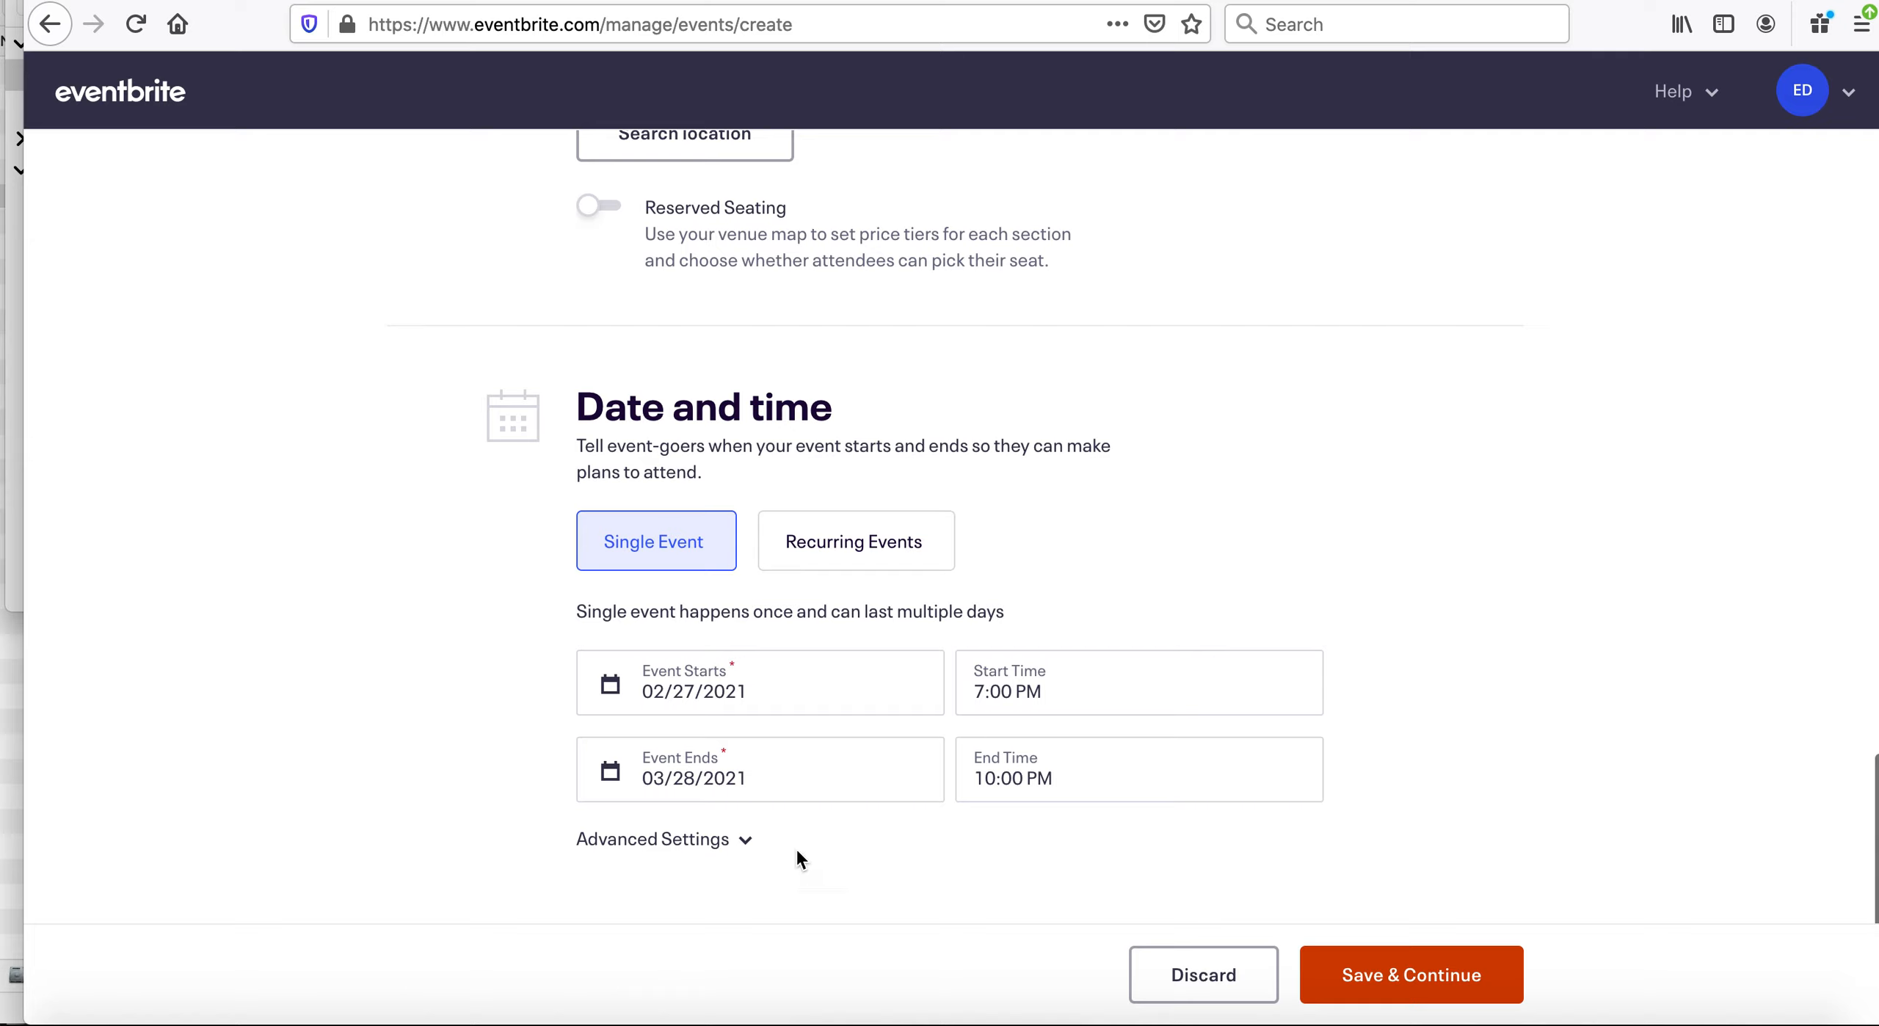
Set the event's start time to 8:30 AM.
click(1027, 691)
scroll(1055, 841, down, 1)
scroll(1054, 841, up, 15)
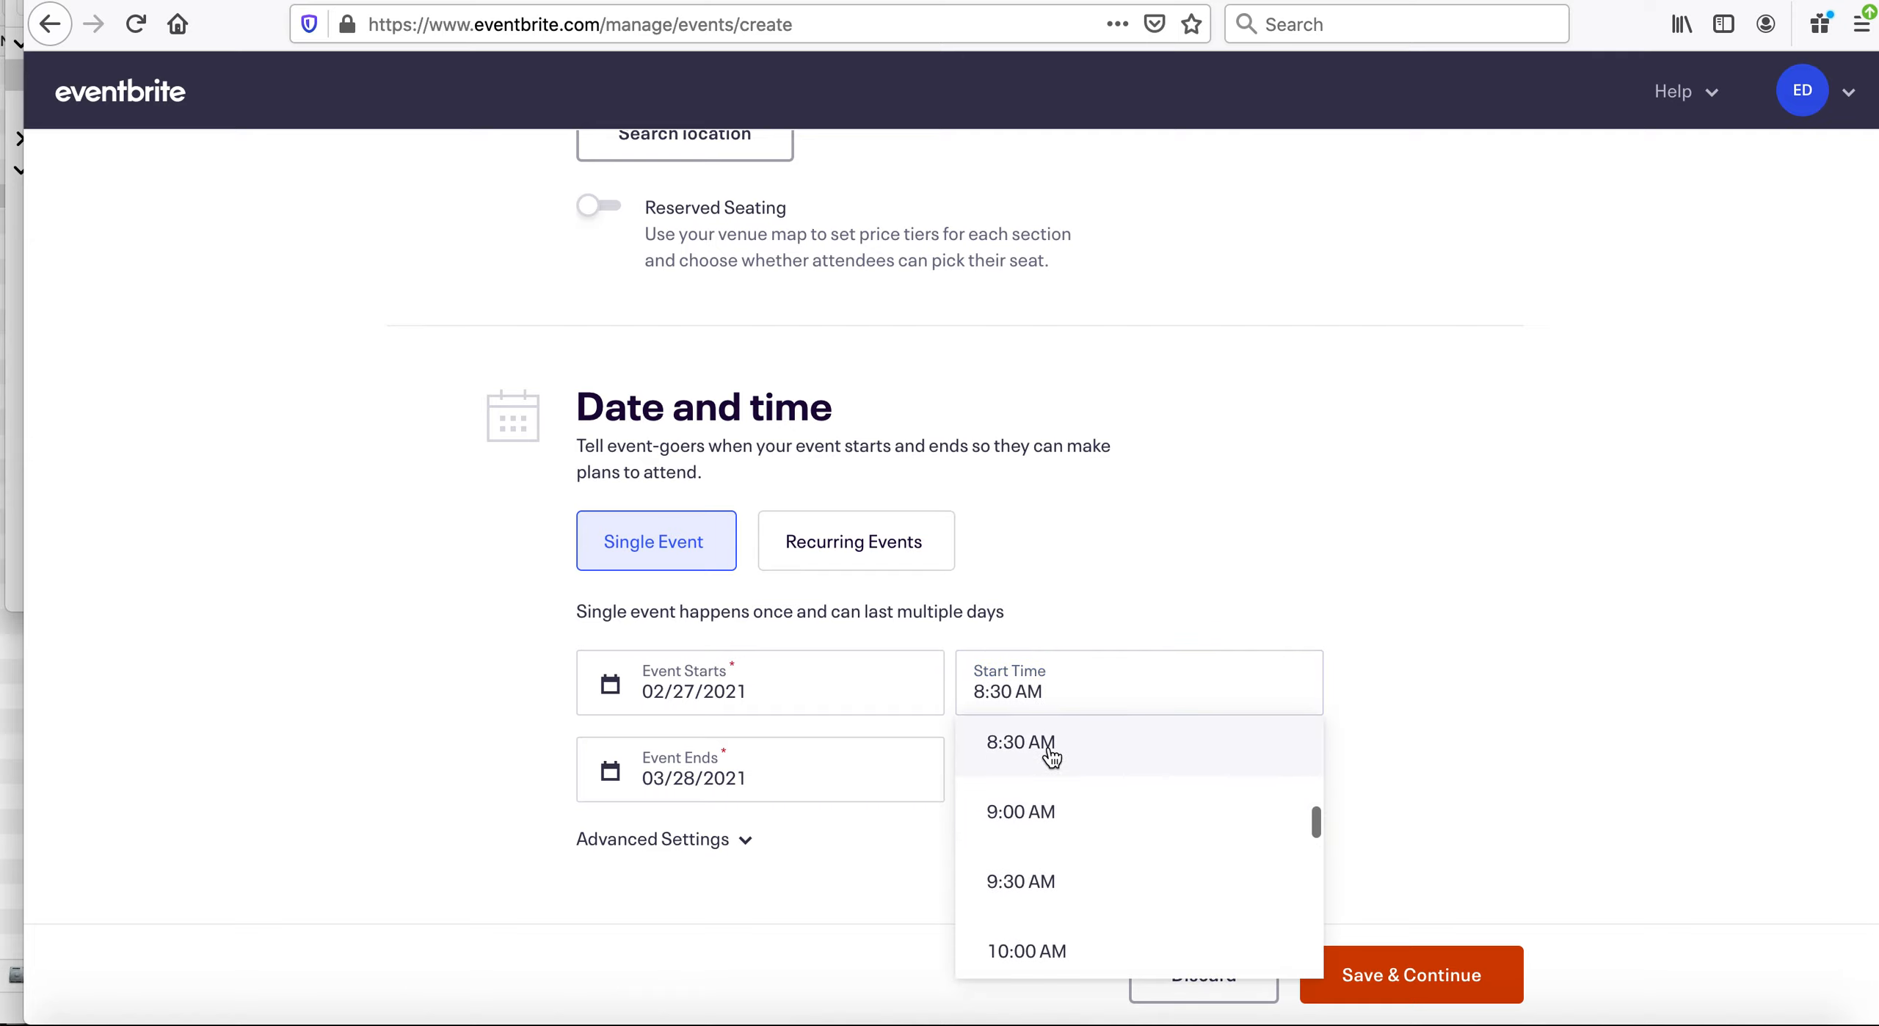
click(1051, 760)
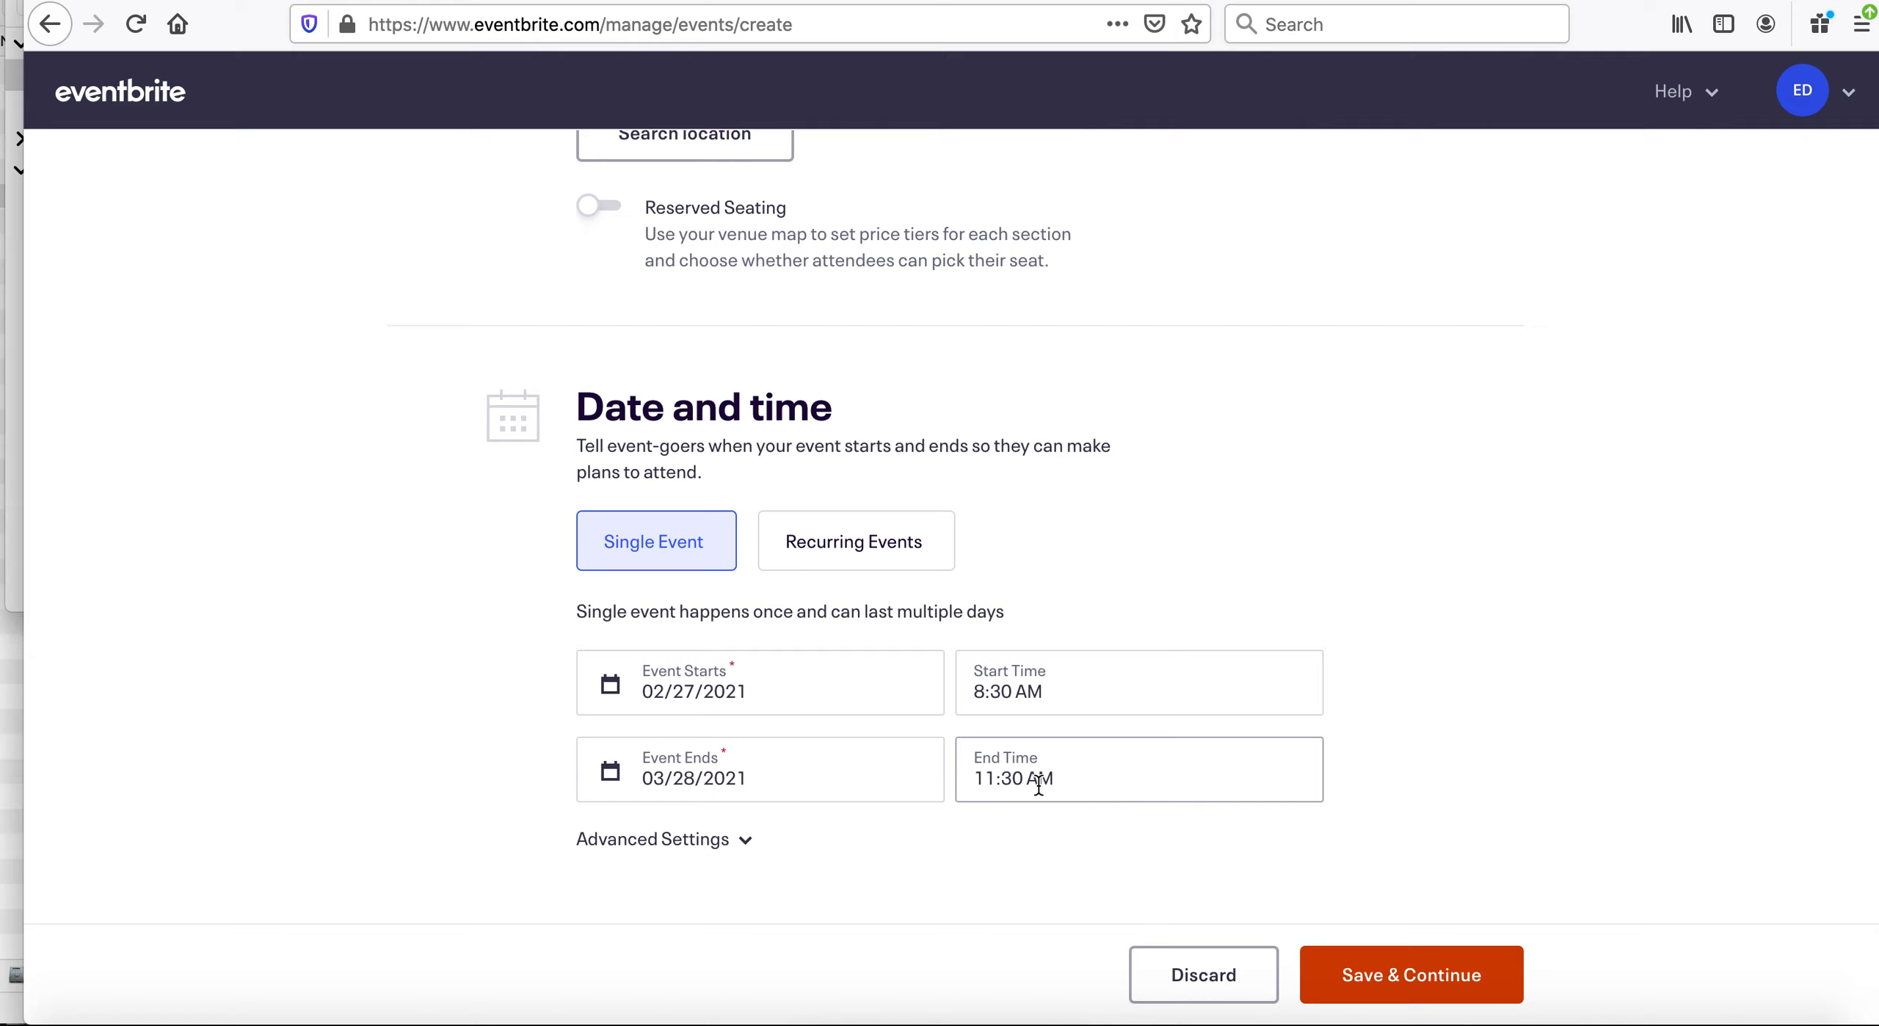
Set the event's end time to 5:00 PM, then save the basic info and continue to the event details.
click(1039, 784)
scroll(1045, 862, down, 6)
scroll(1044, 862, down, 2)
click(1041, 976)
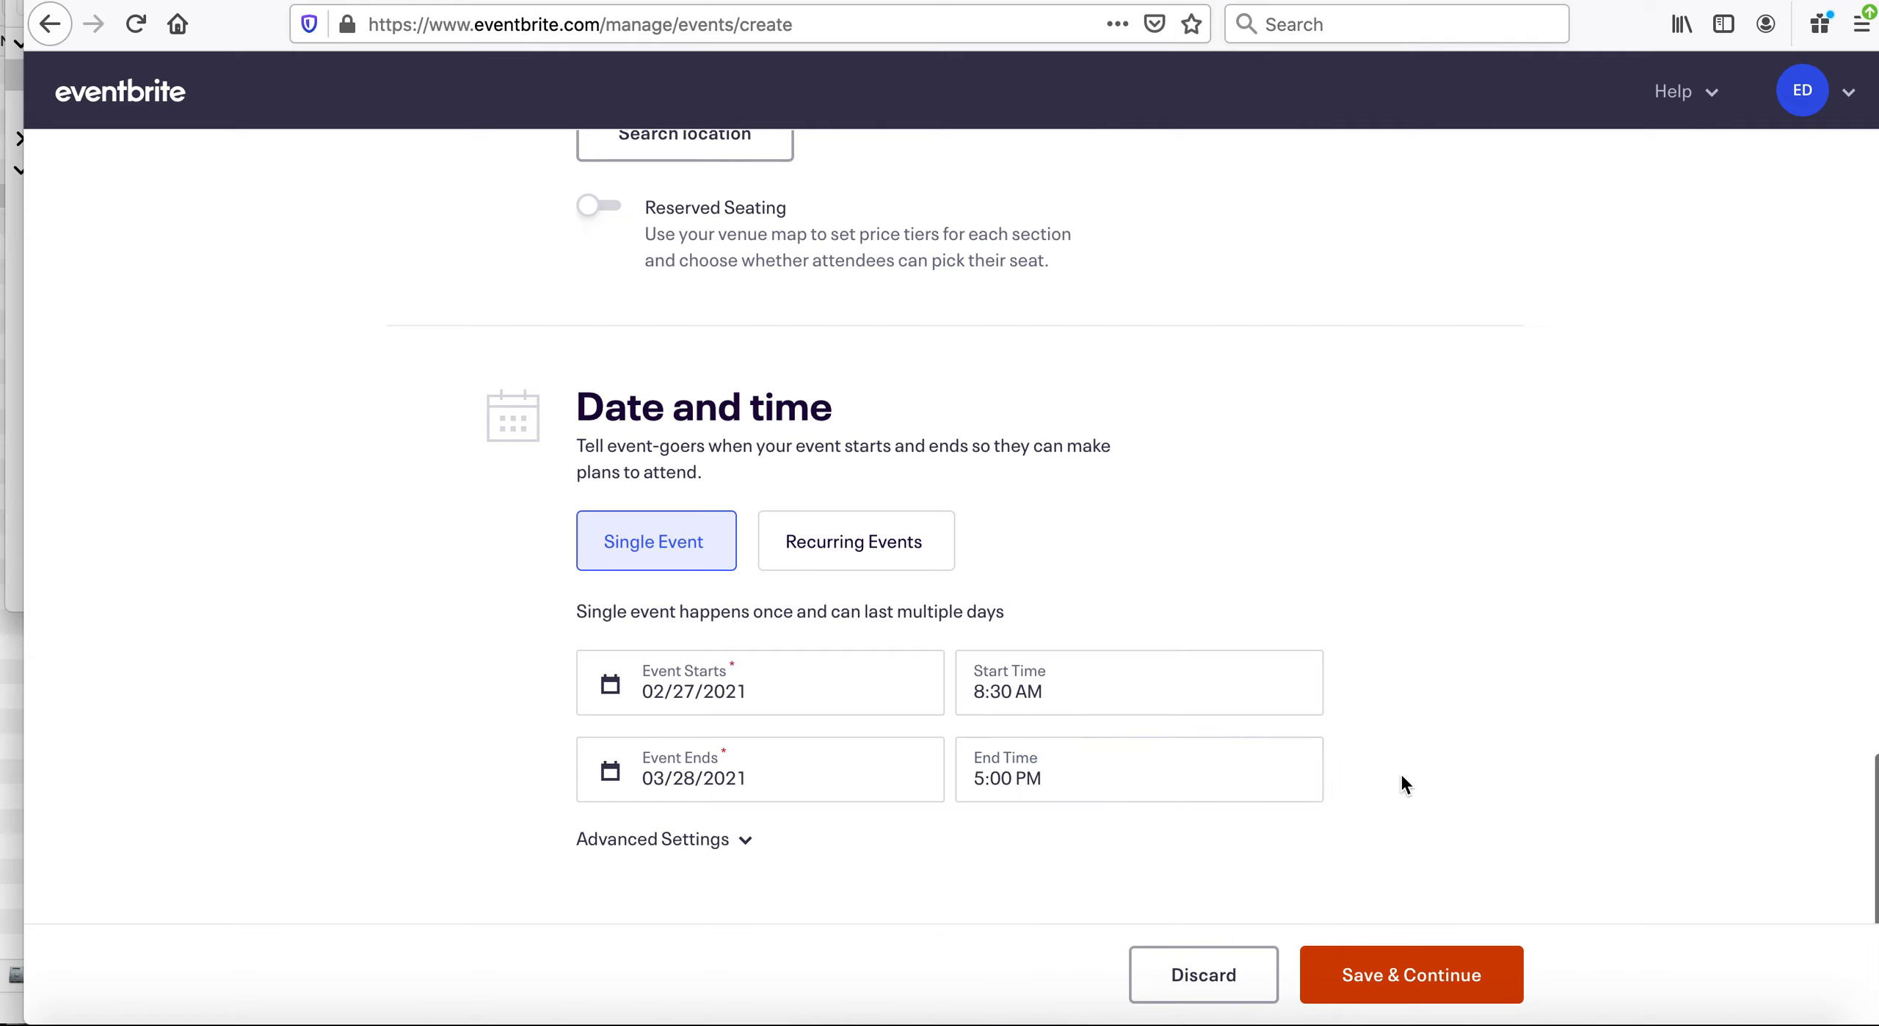
click(1393, 977)
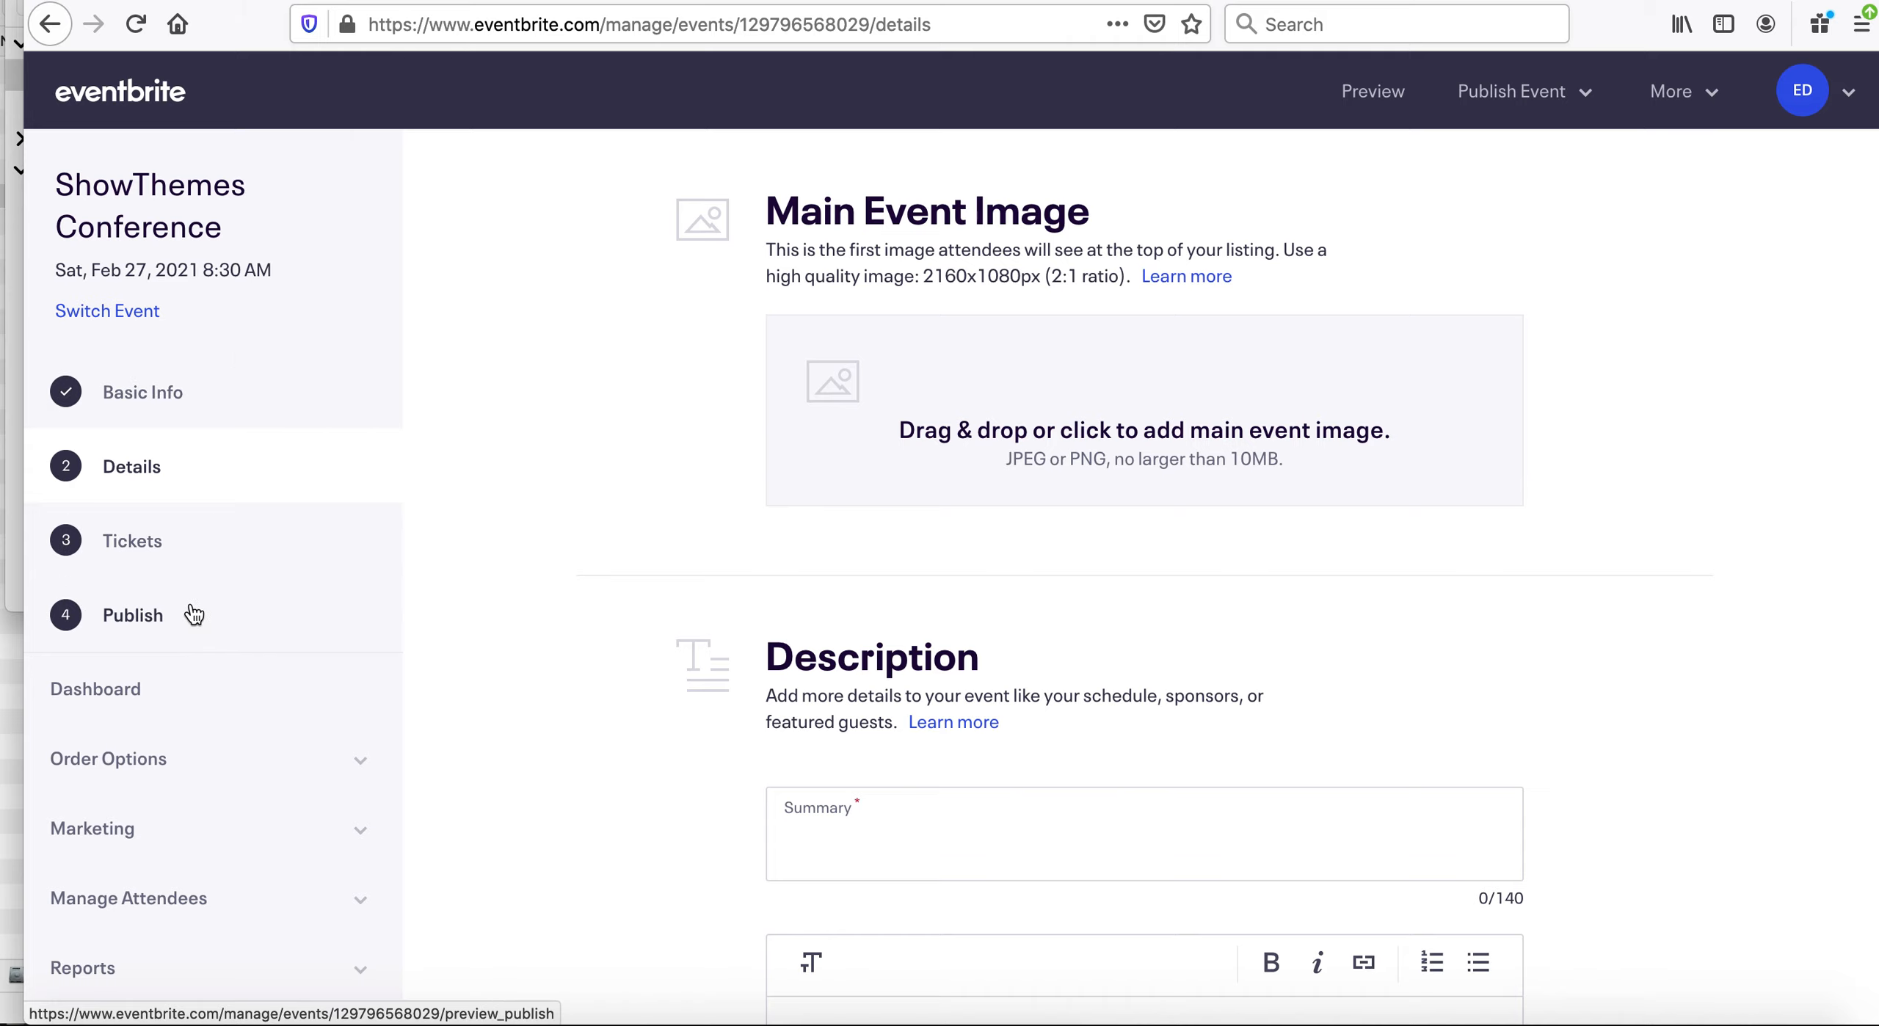
Examine the options under Order Options, Marketing and Manage Attendees in the event's management navigation.
scroll(191, 615, down, 2)
click(363, 650)
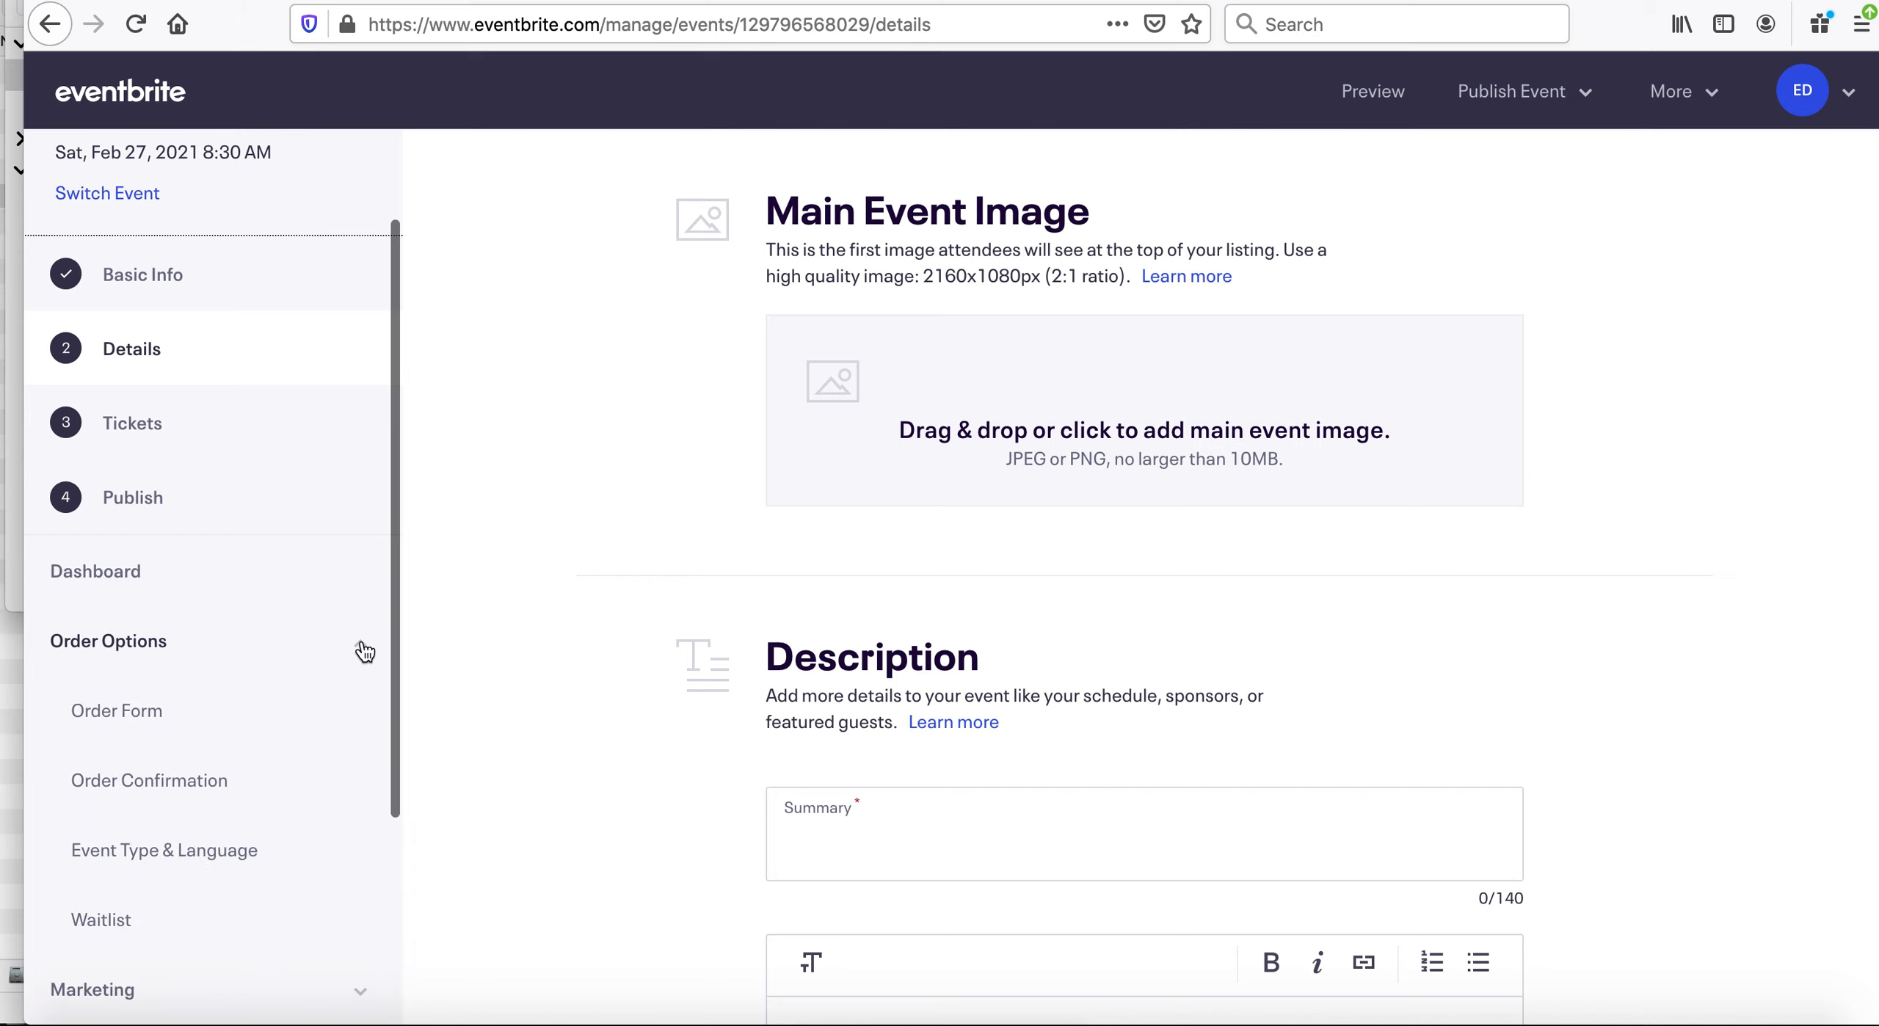
click(363, 651)
click(362, 722)
click(361, 718)
click(361, 782)
click(362, 782)
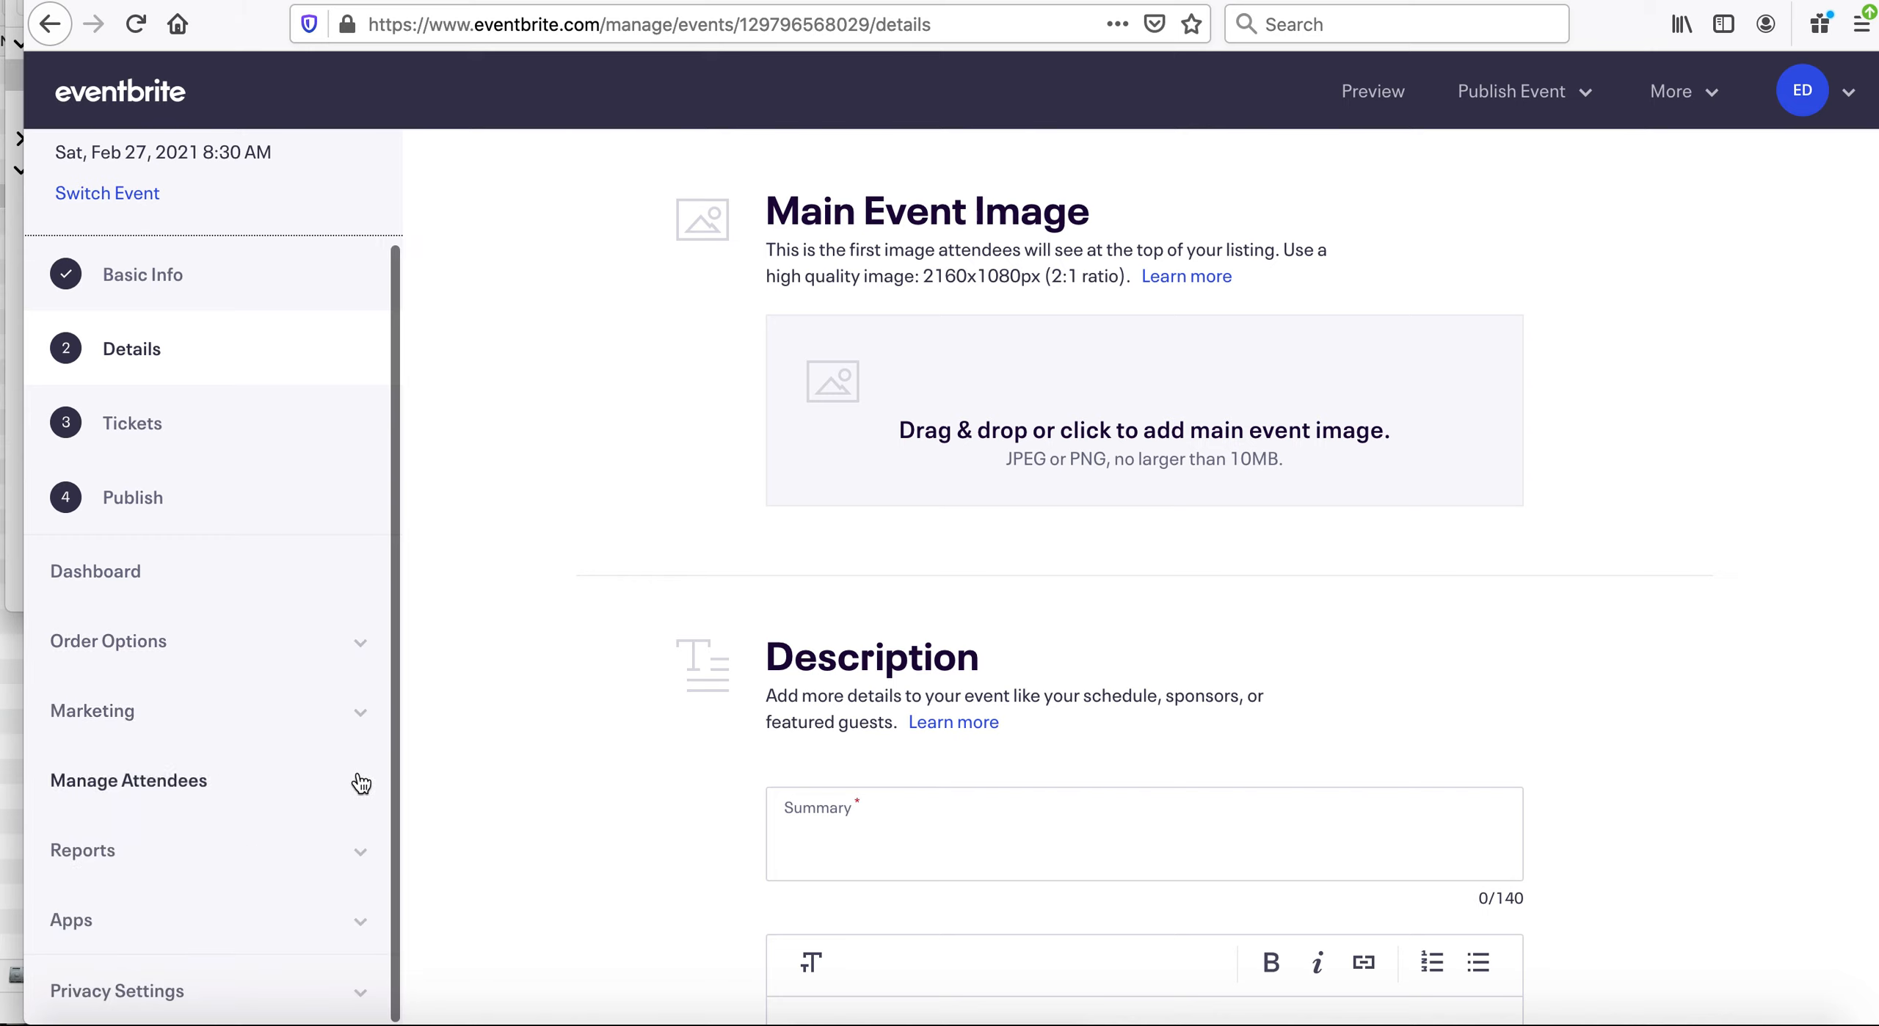
scroll(129, 664, up, 2)
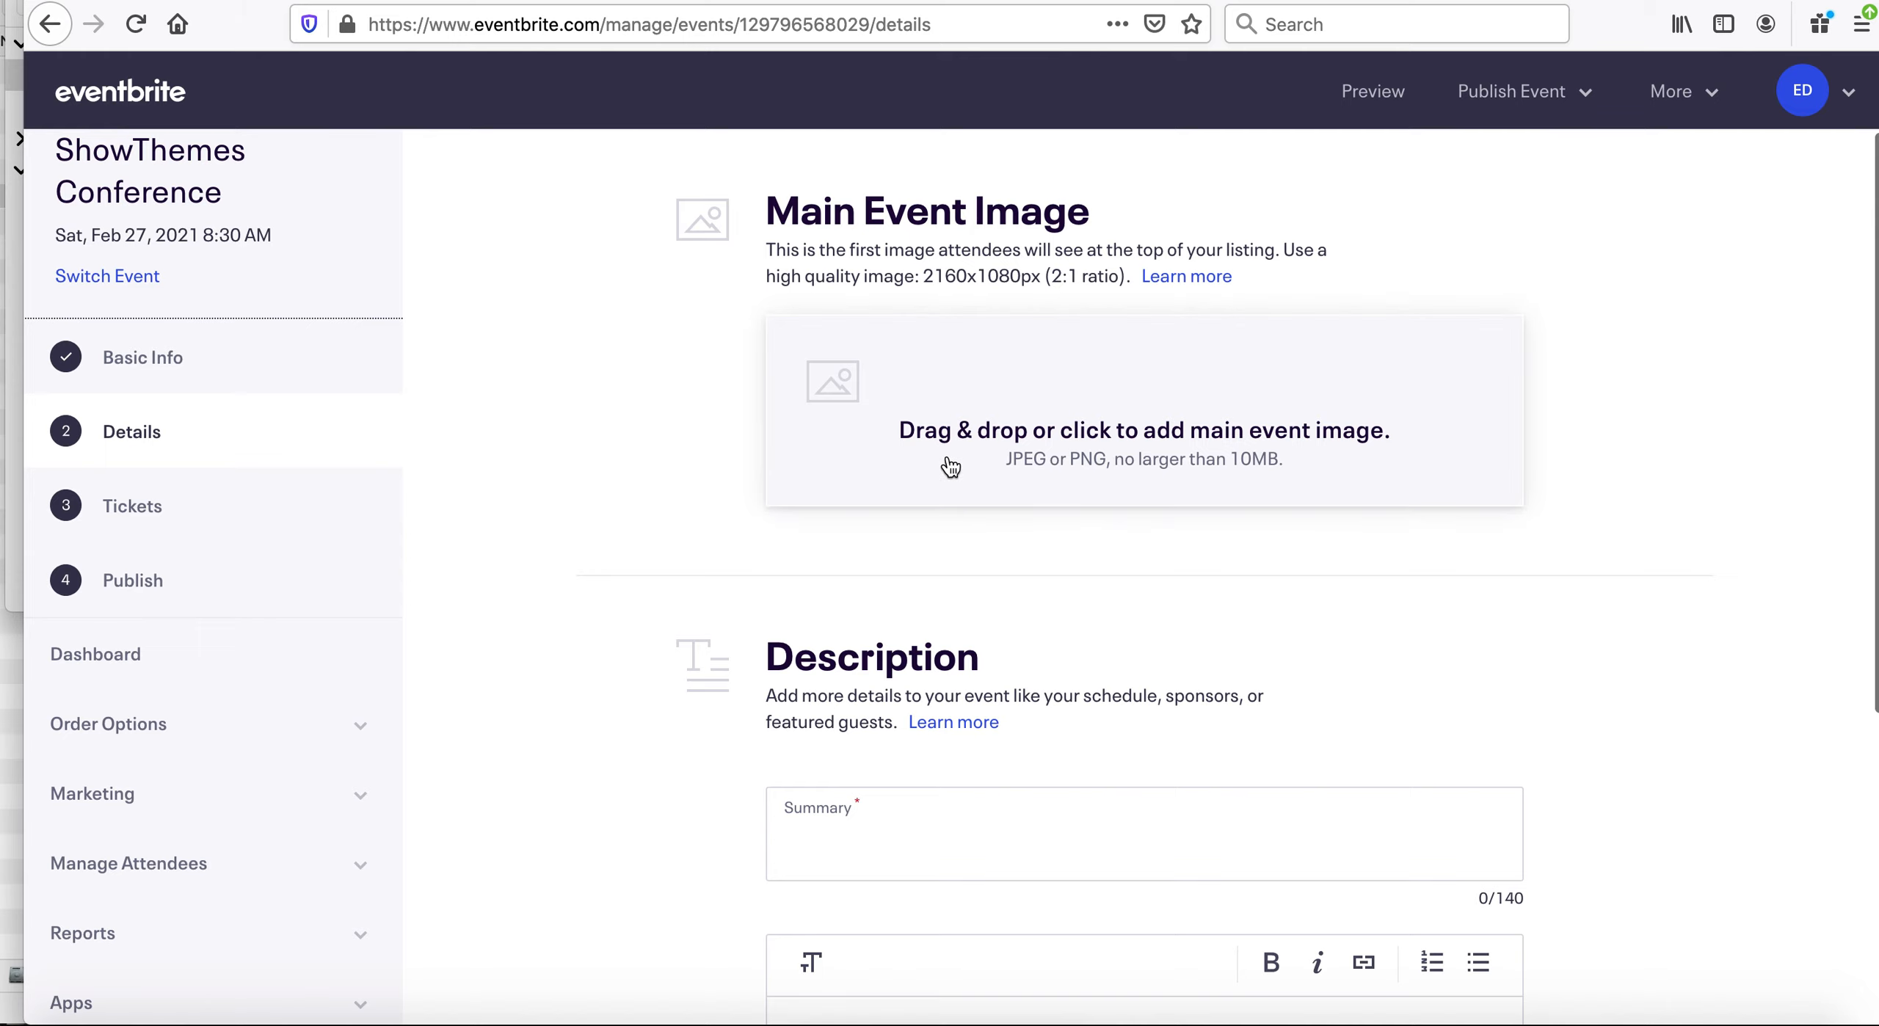
Add conference-pro.png from Finder as the main event image, adjust its crop area slightly upward and save it.
click(77, 1016)
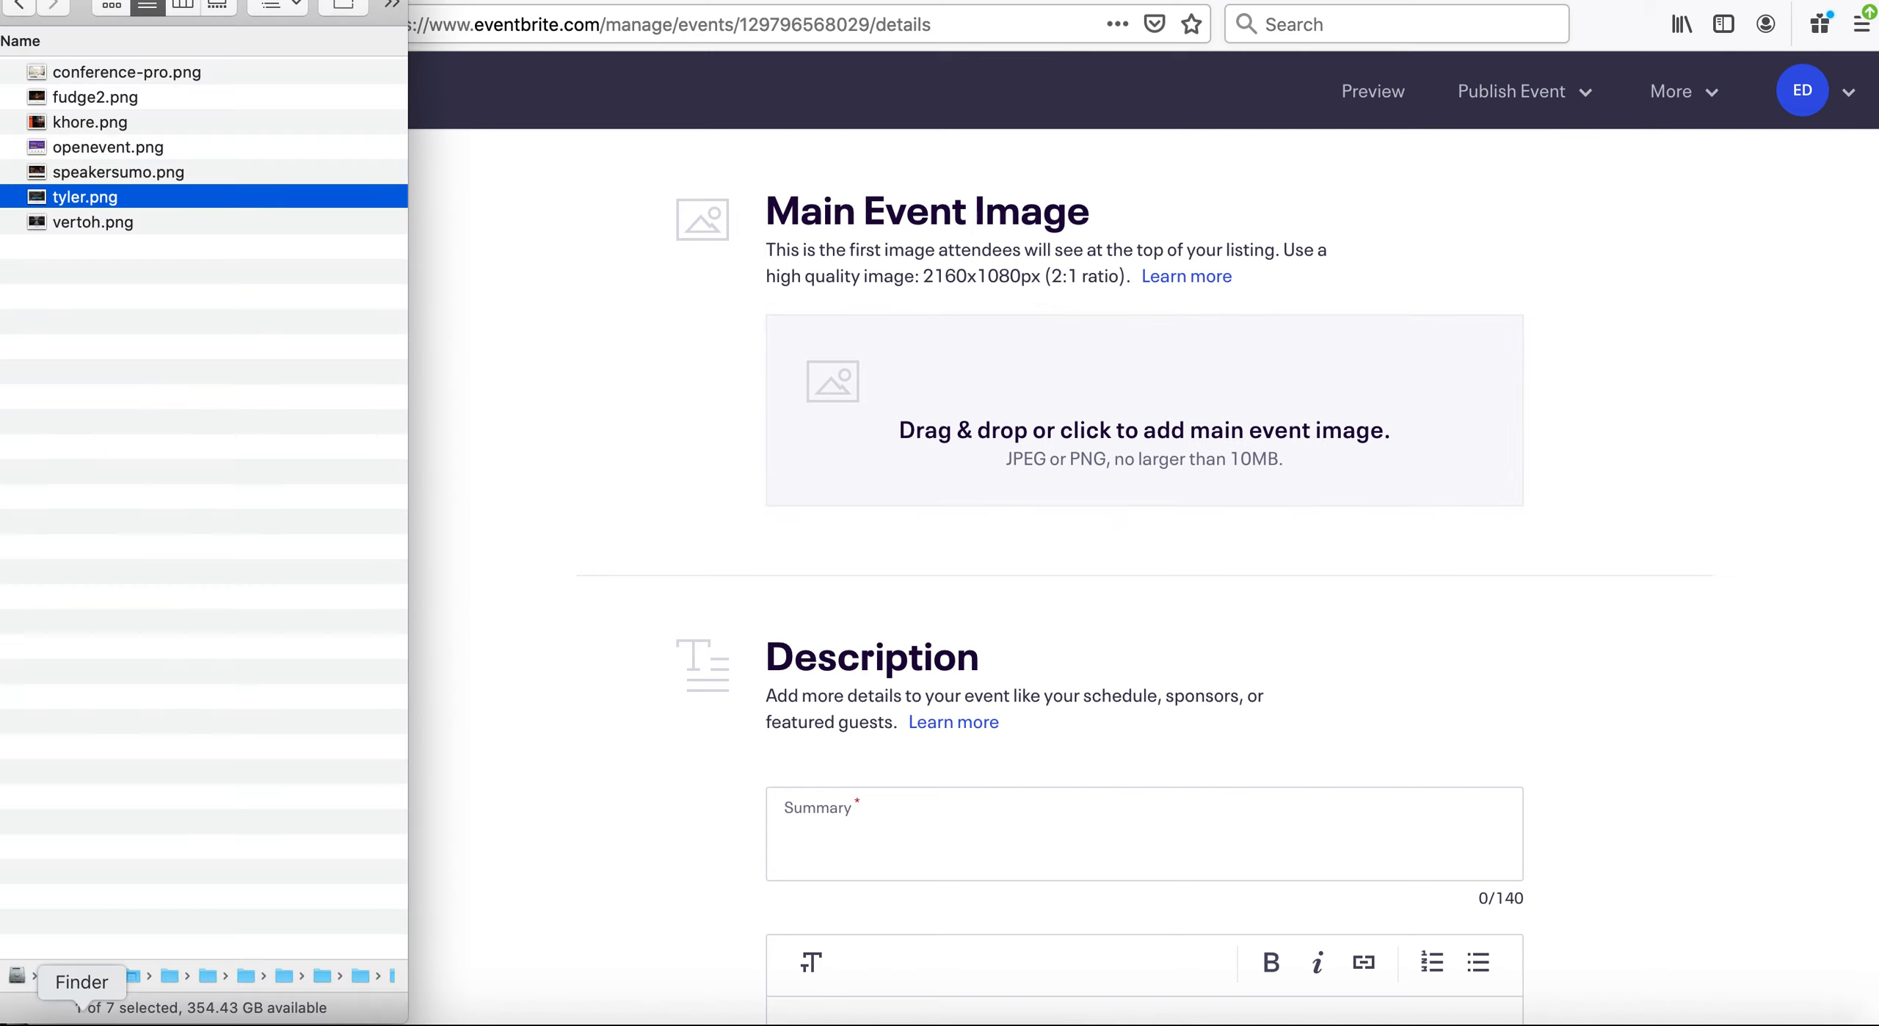
click(117, 71)
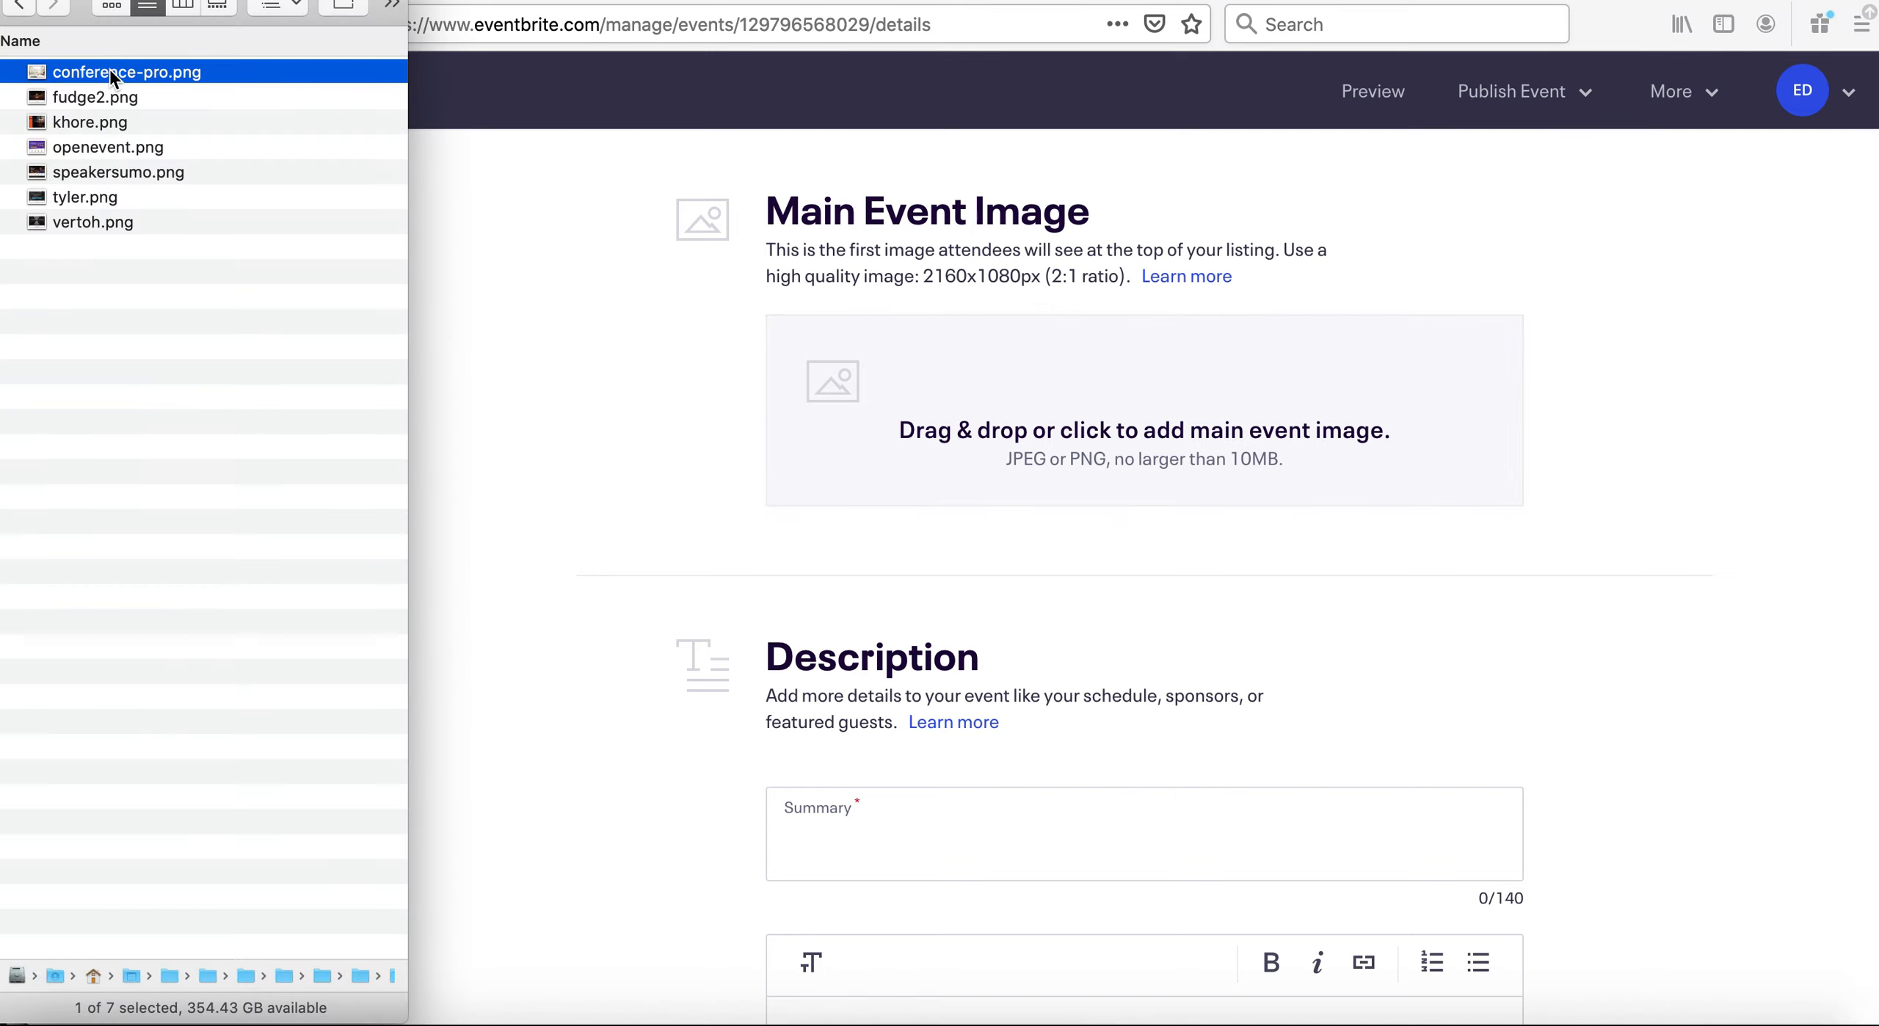
drag(98, 70, 851, 414)
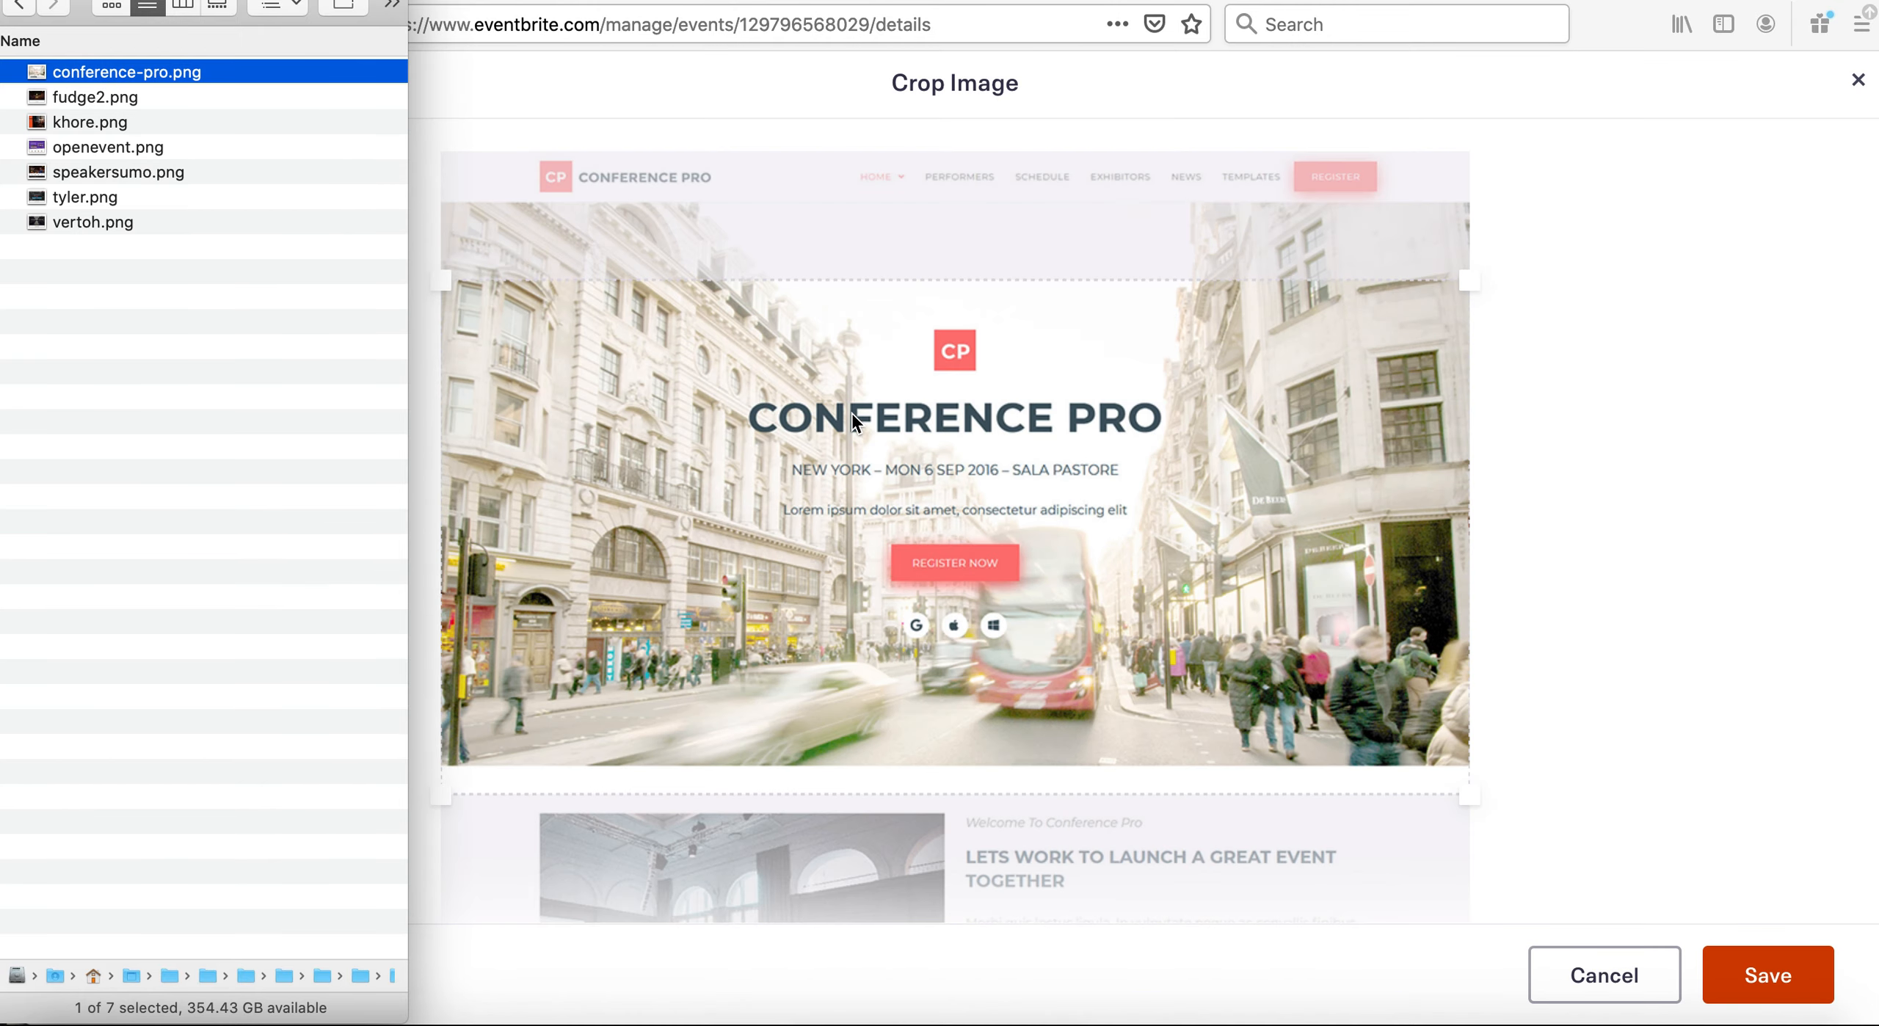
click(1720, 844)
drag(1113, 571, 1104, 508)
click(1763, 983)
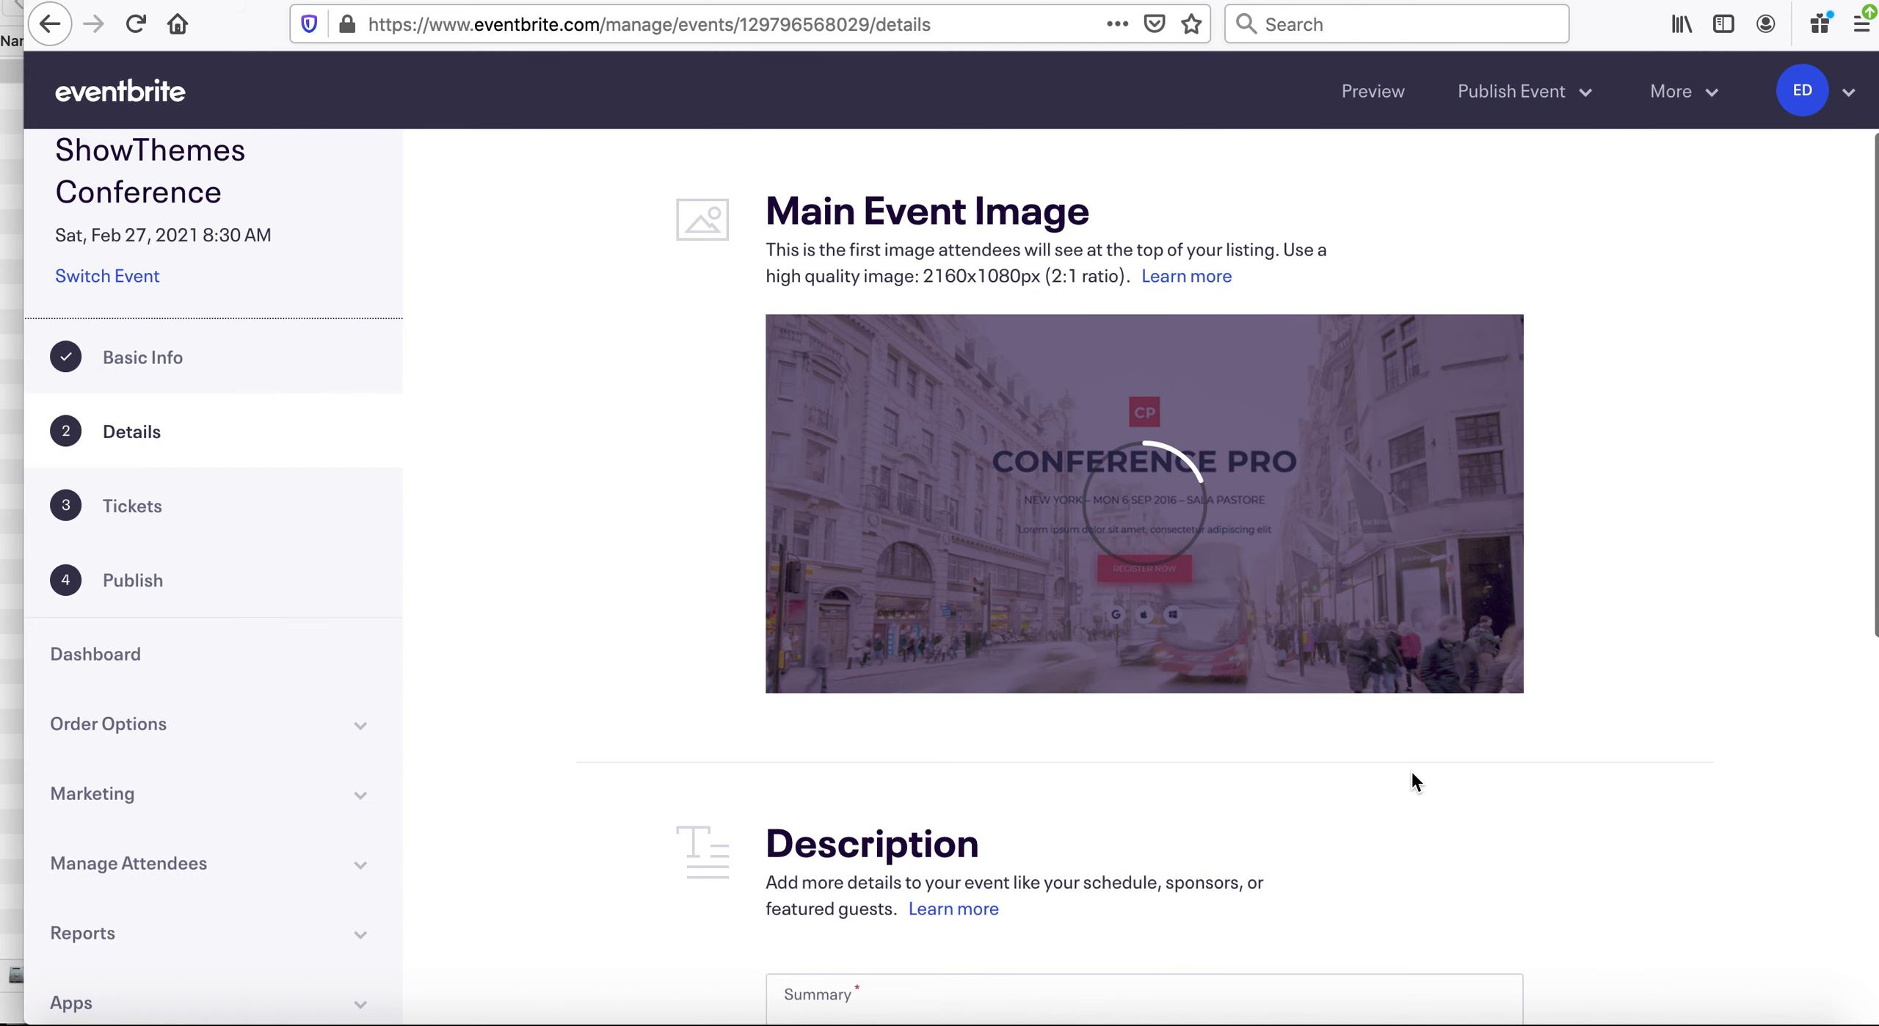
Enter "Conference for Event Organizers" as the summary and "Join us as we teach you how to organize an awesome conference!" as the description text.
scroll(1650, 600, down, 4)
click(933, 756)
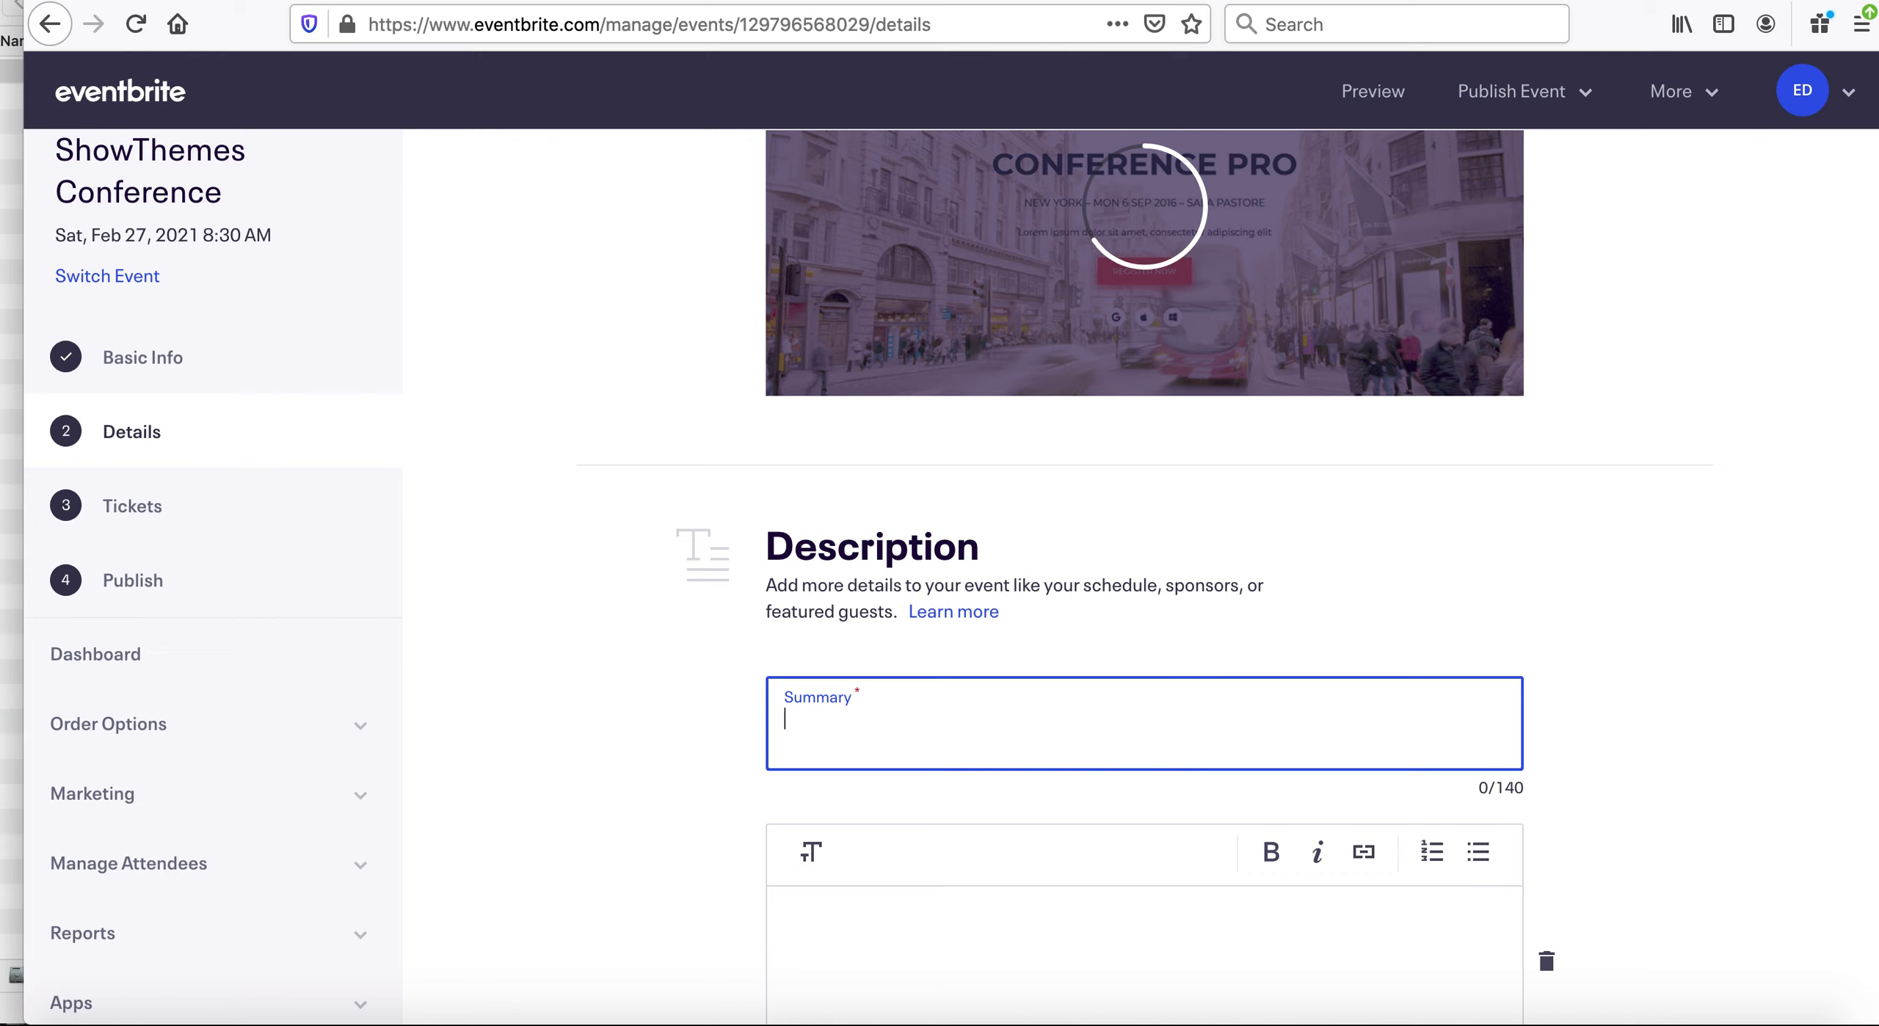
text(Conference for Event Organizers)
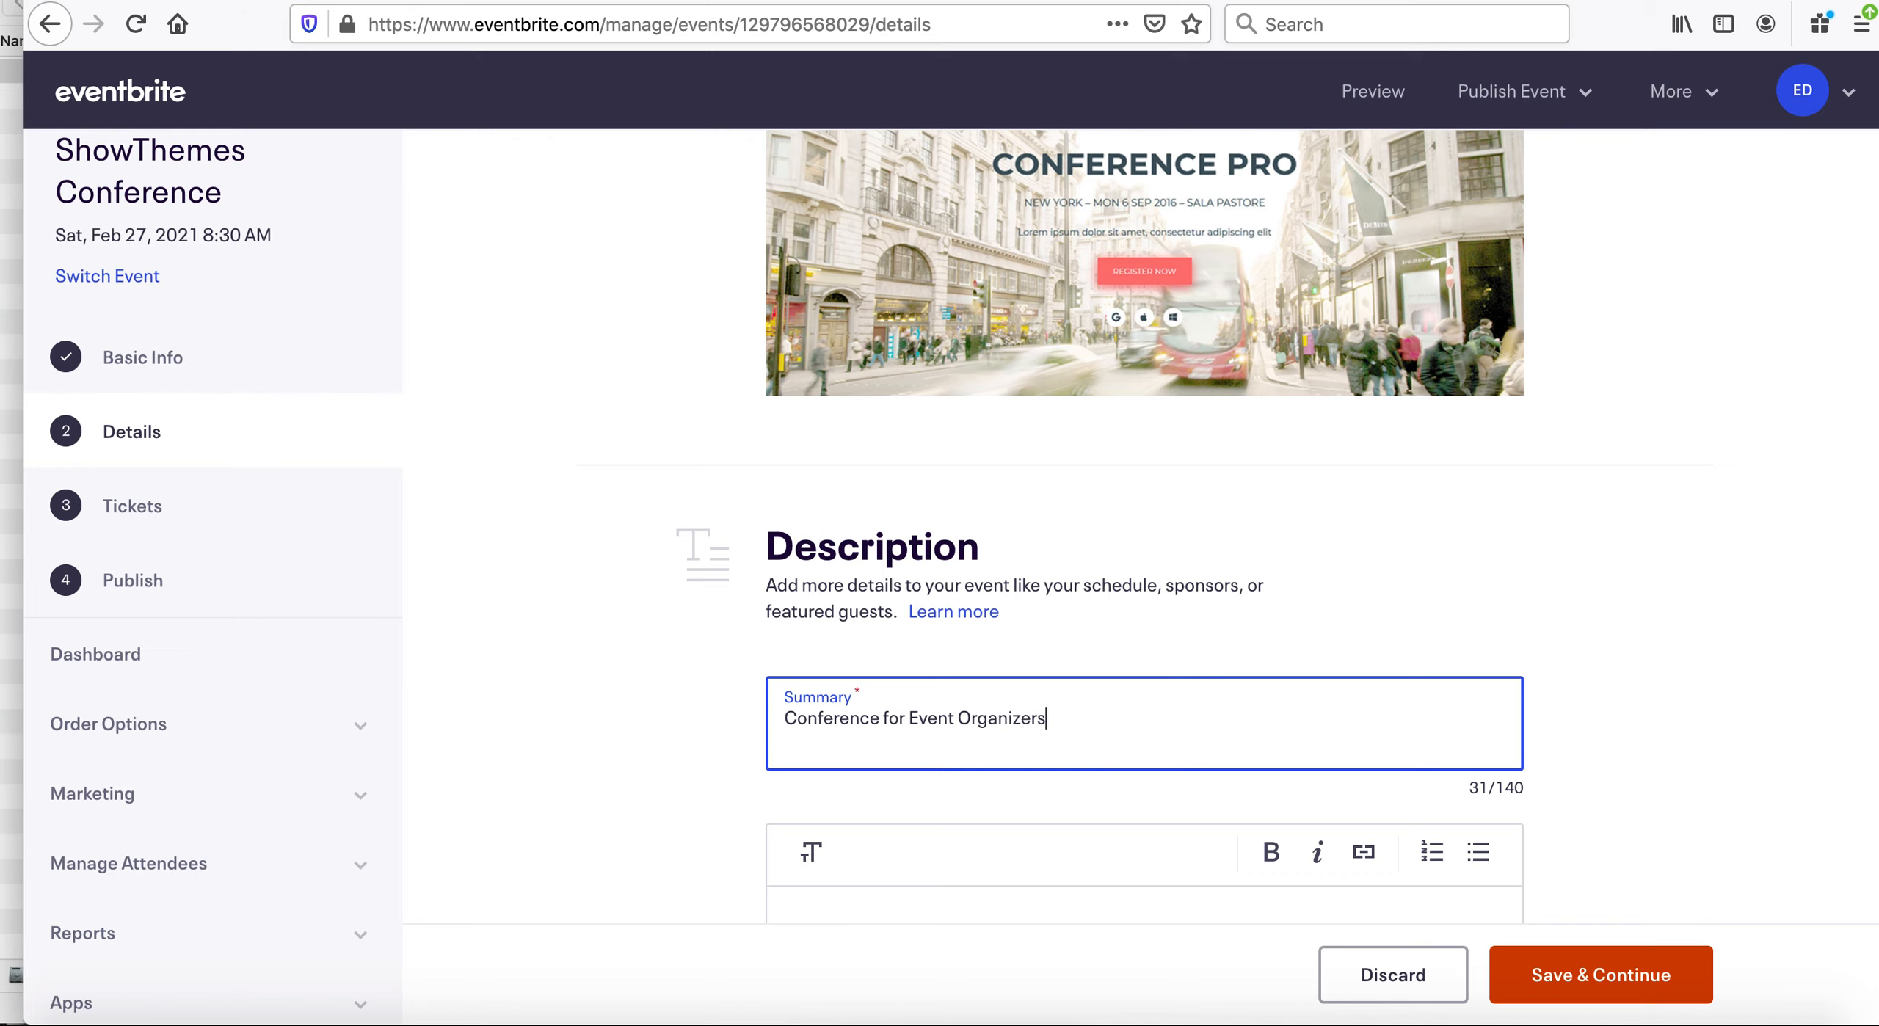
scroll(906, 824, down, 3)
click(888, 689)
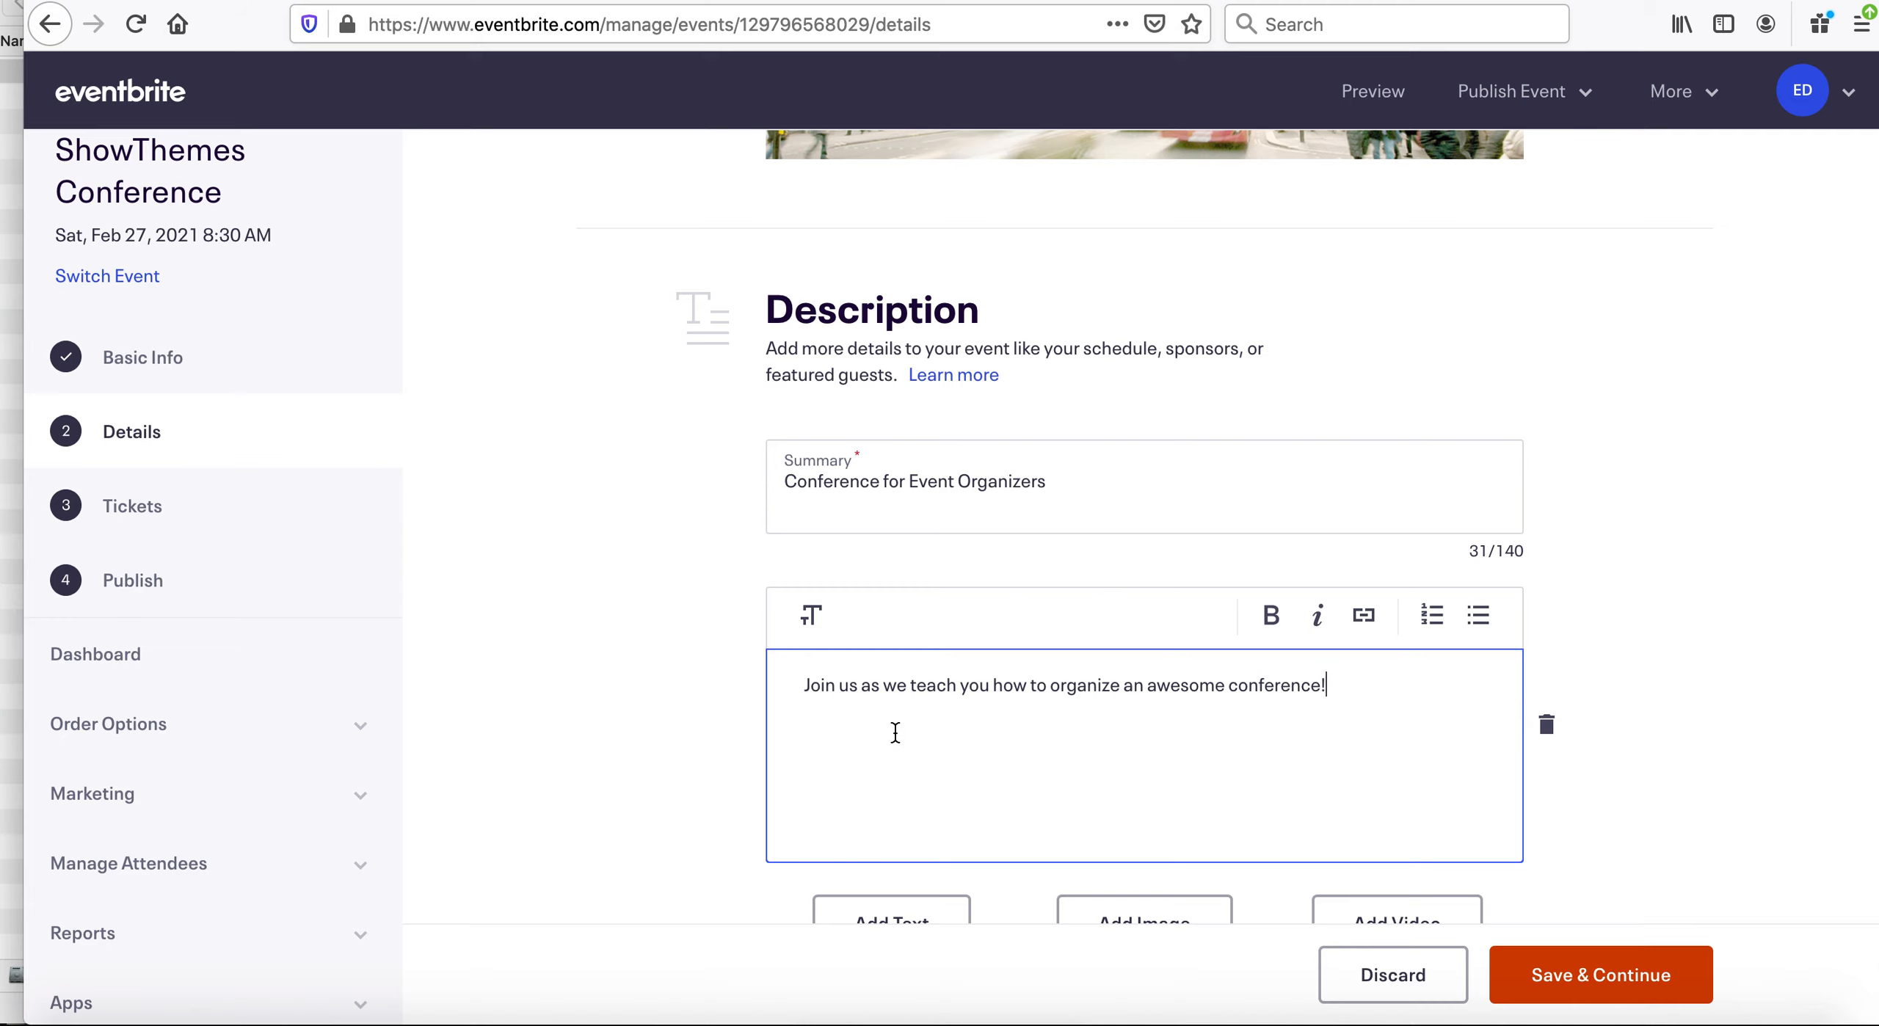
Add openevent.png from Finder as an image below the description text, then save the details and continue to the tickets.
scroll(896, 733, down, 2)
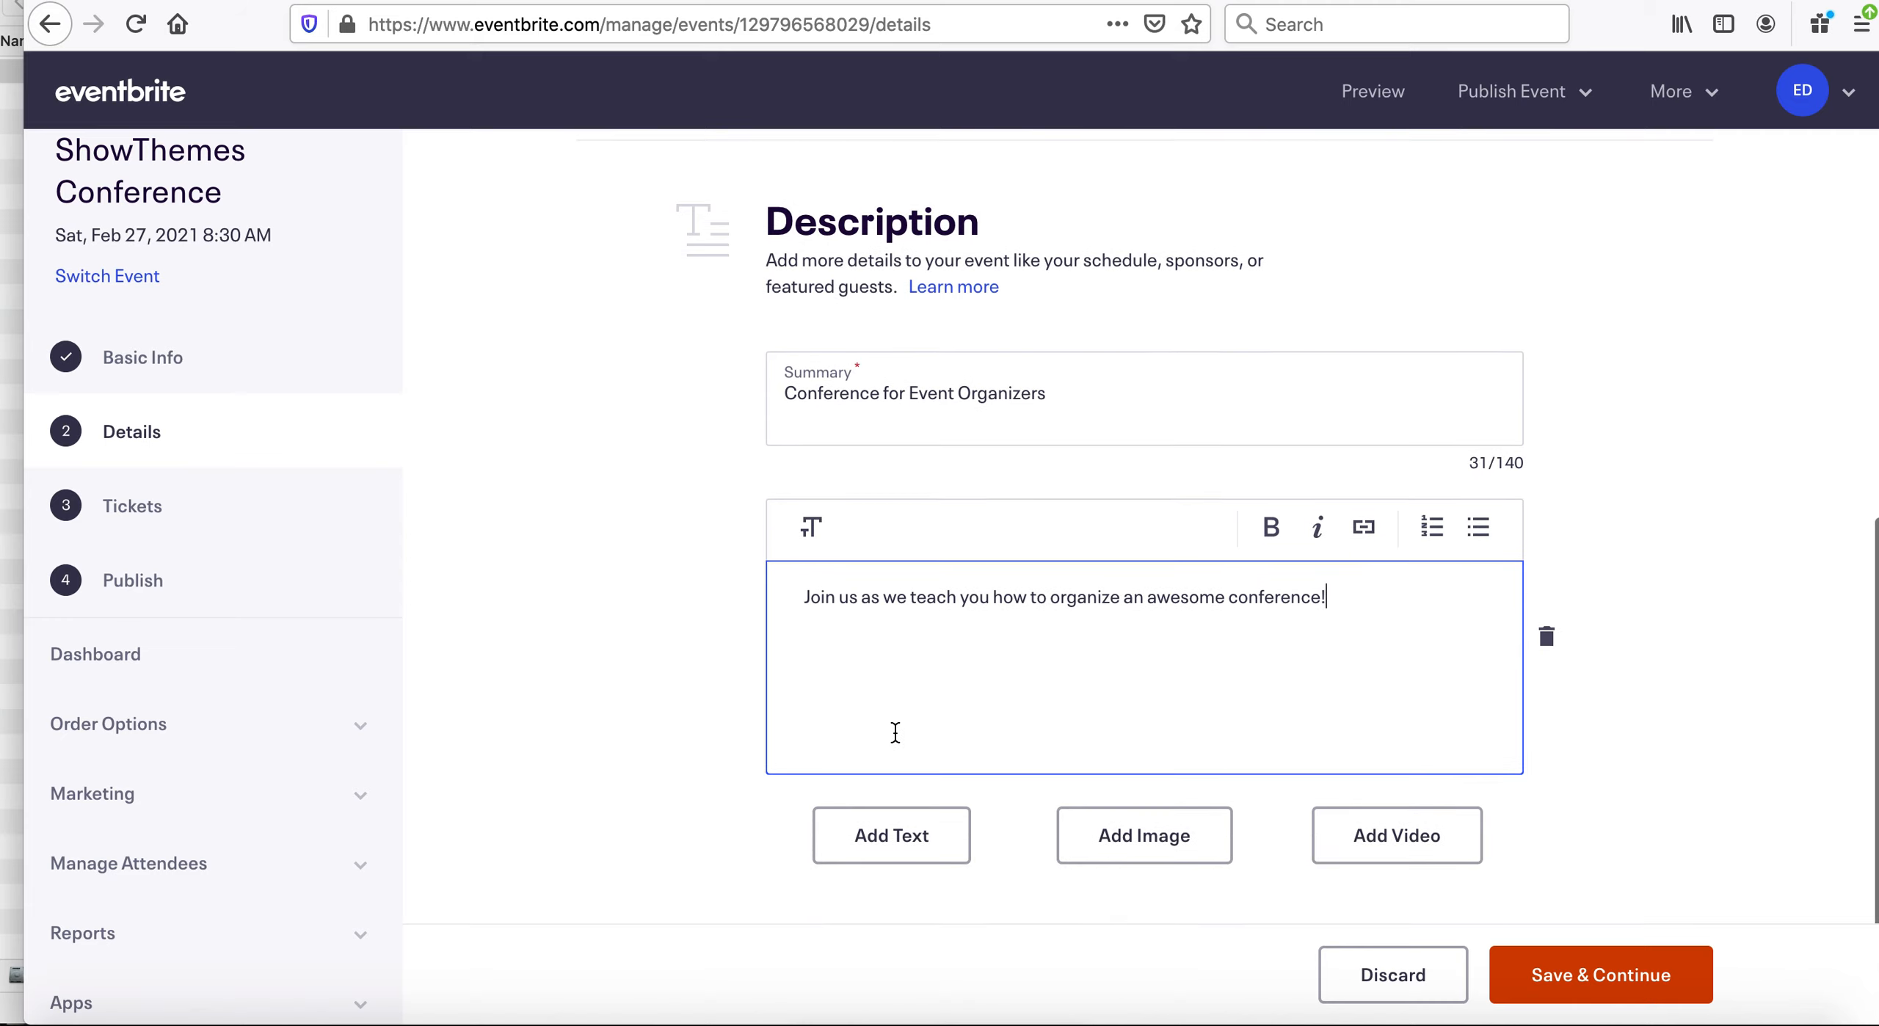
click(1151, 846)
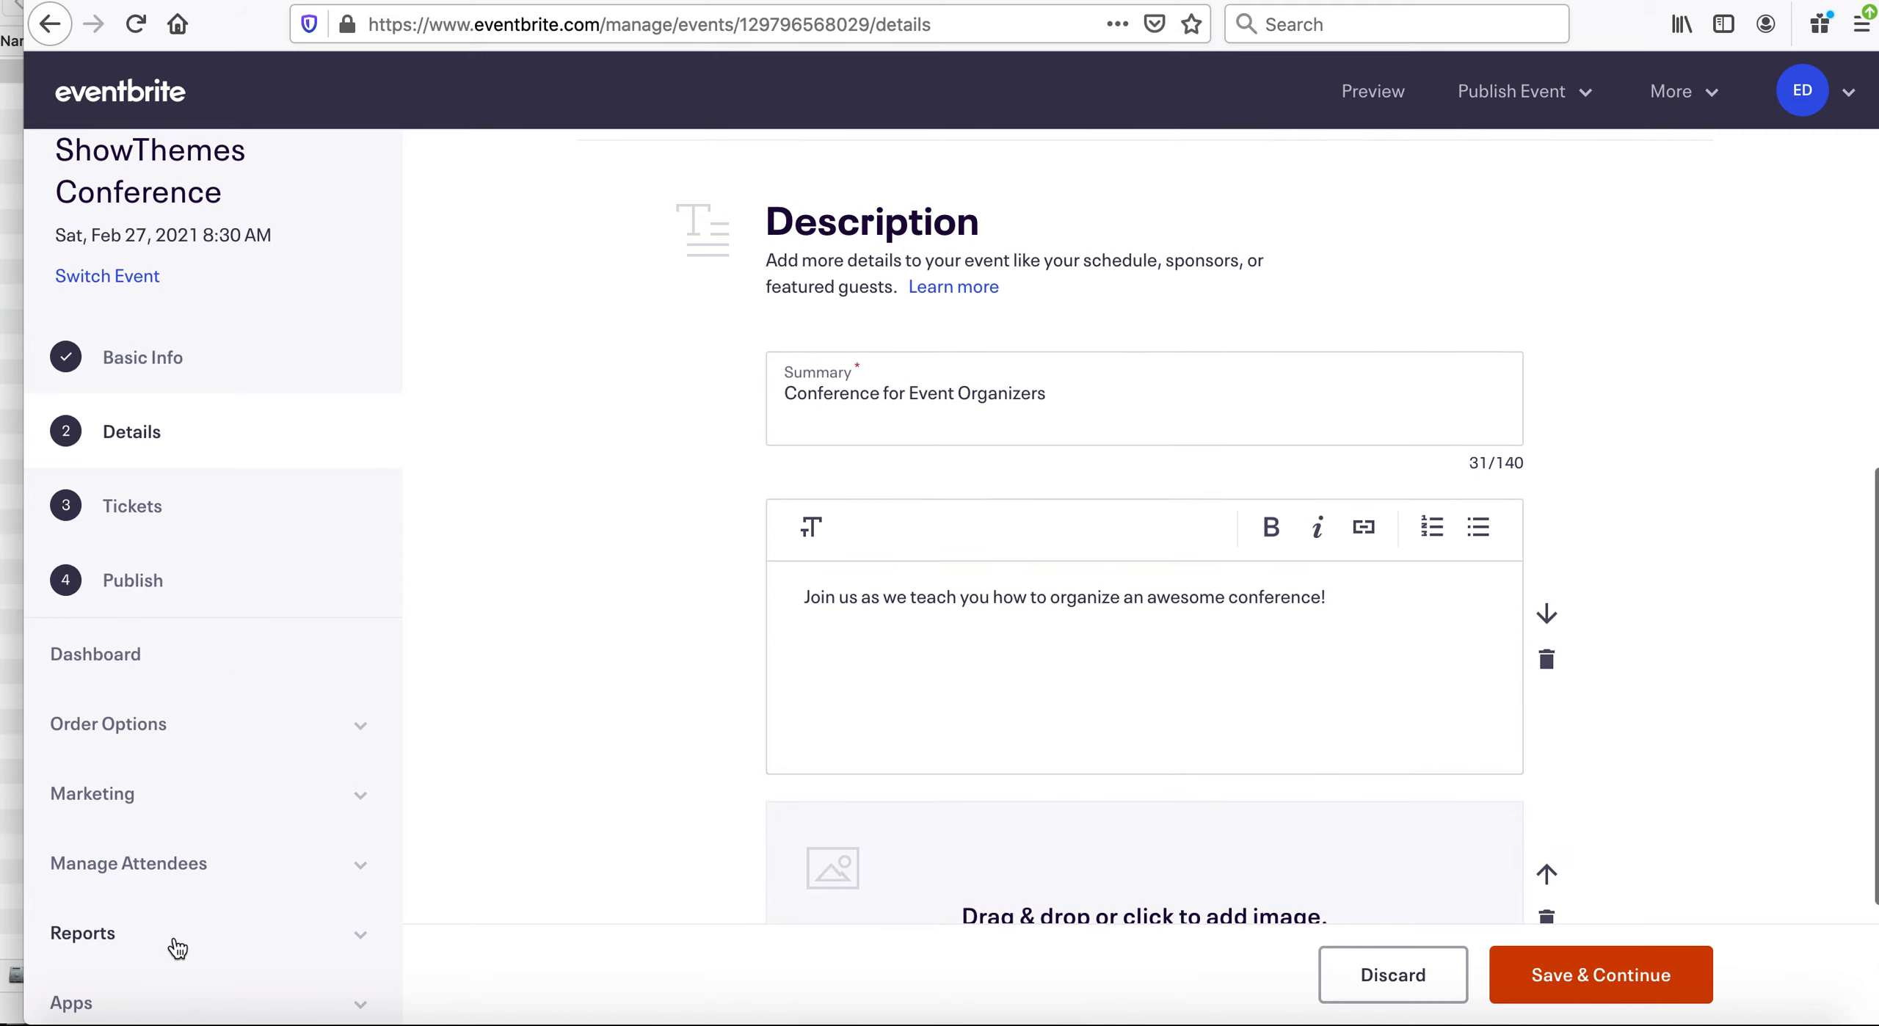
click(14, 975)
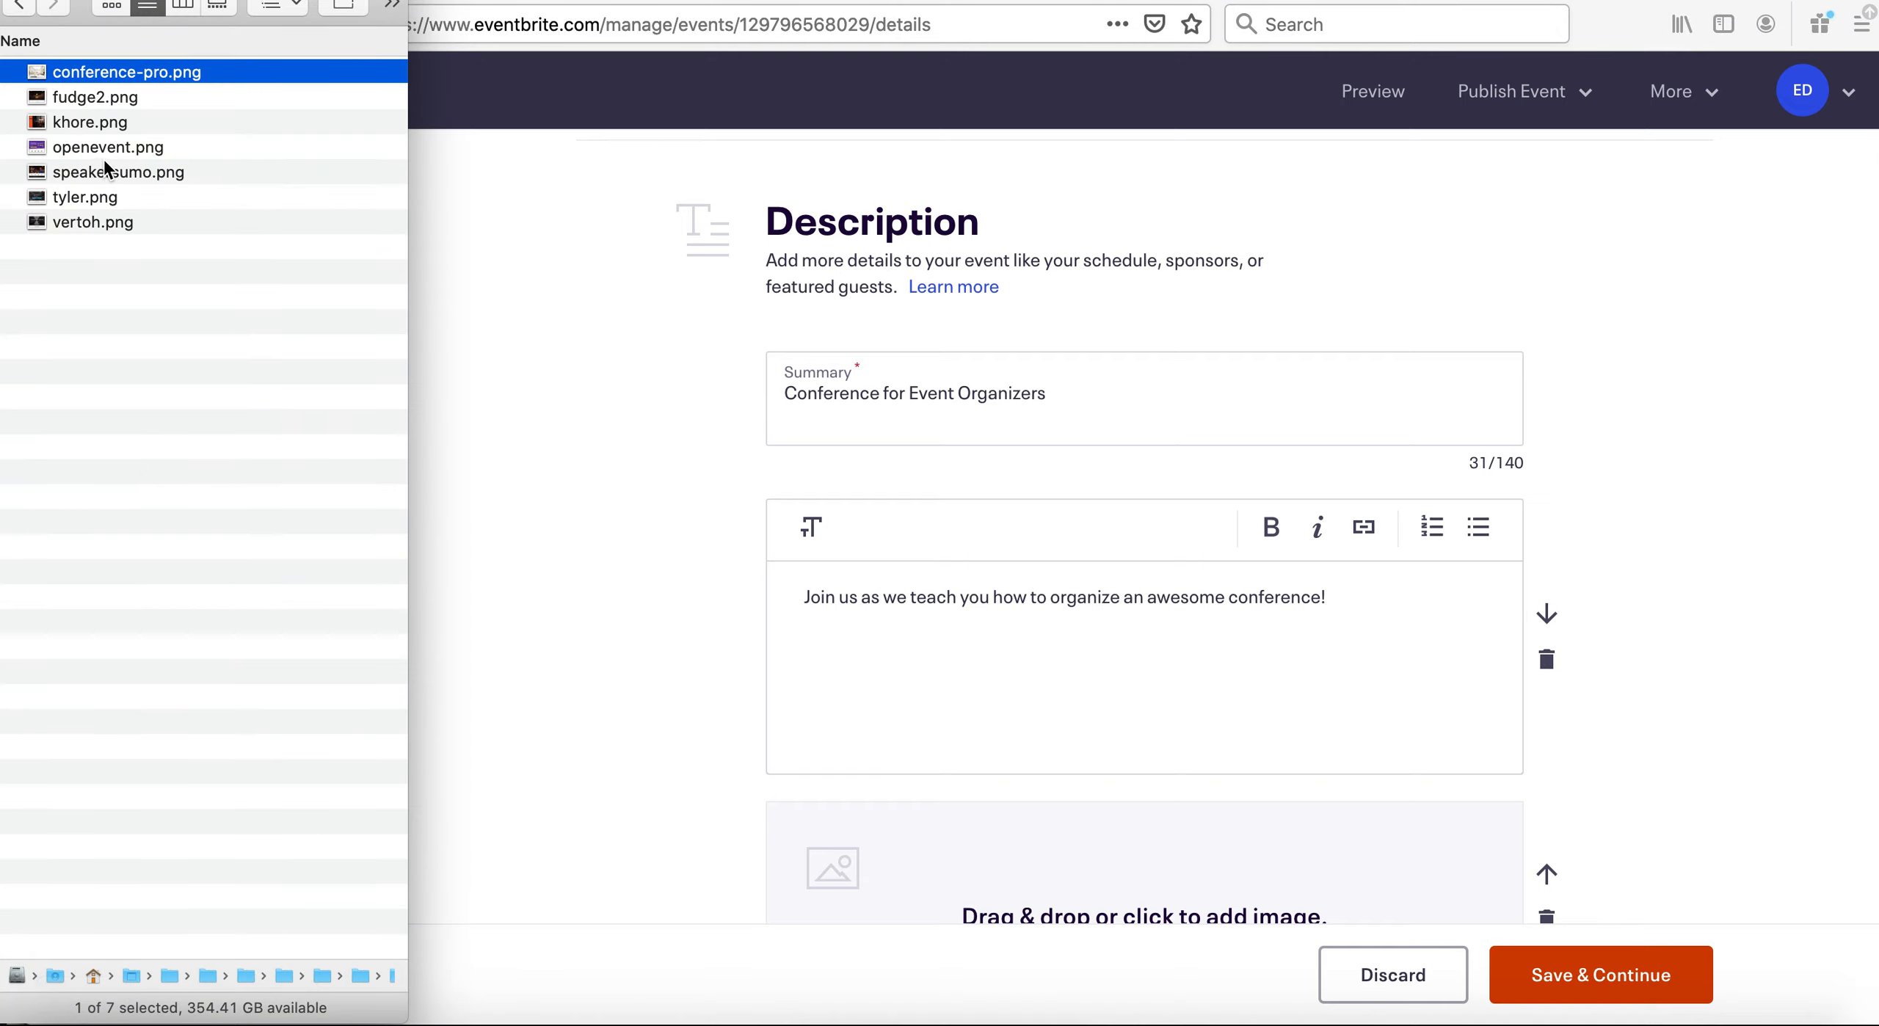
drag(102, 150, 919, 850)
scroll(1131, 701, down, 6)
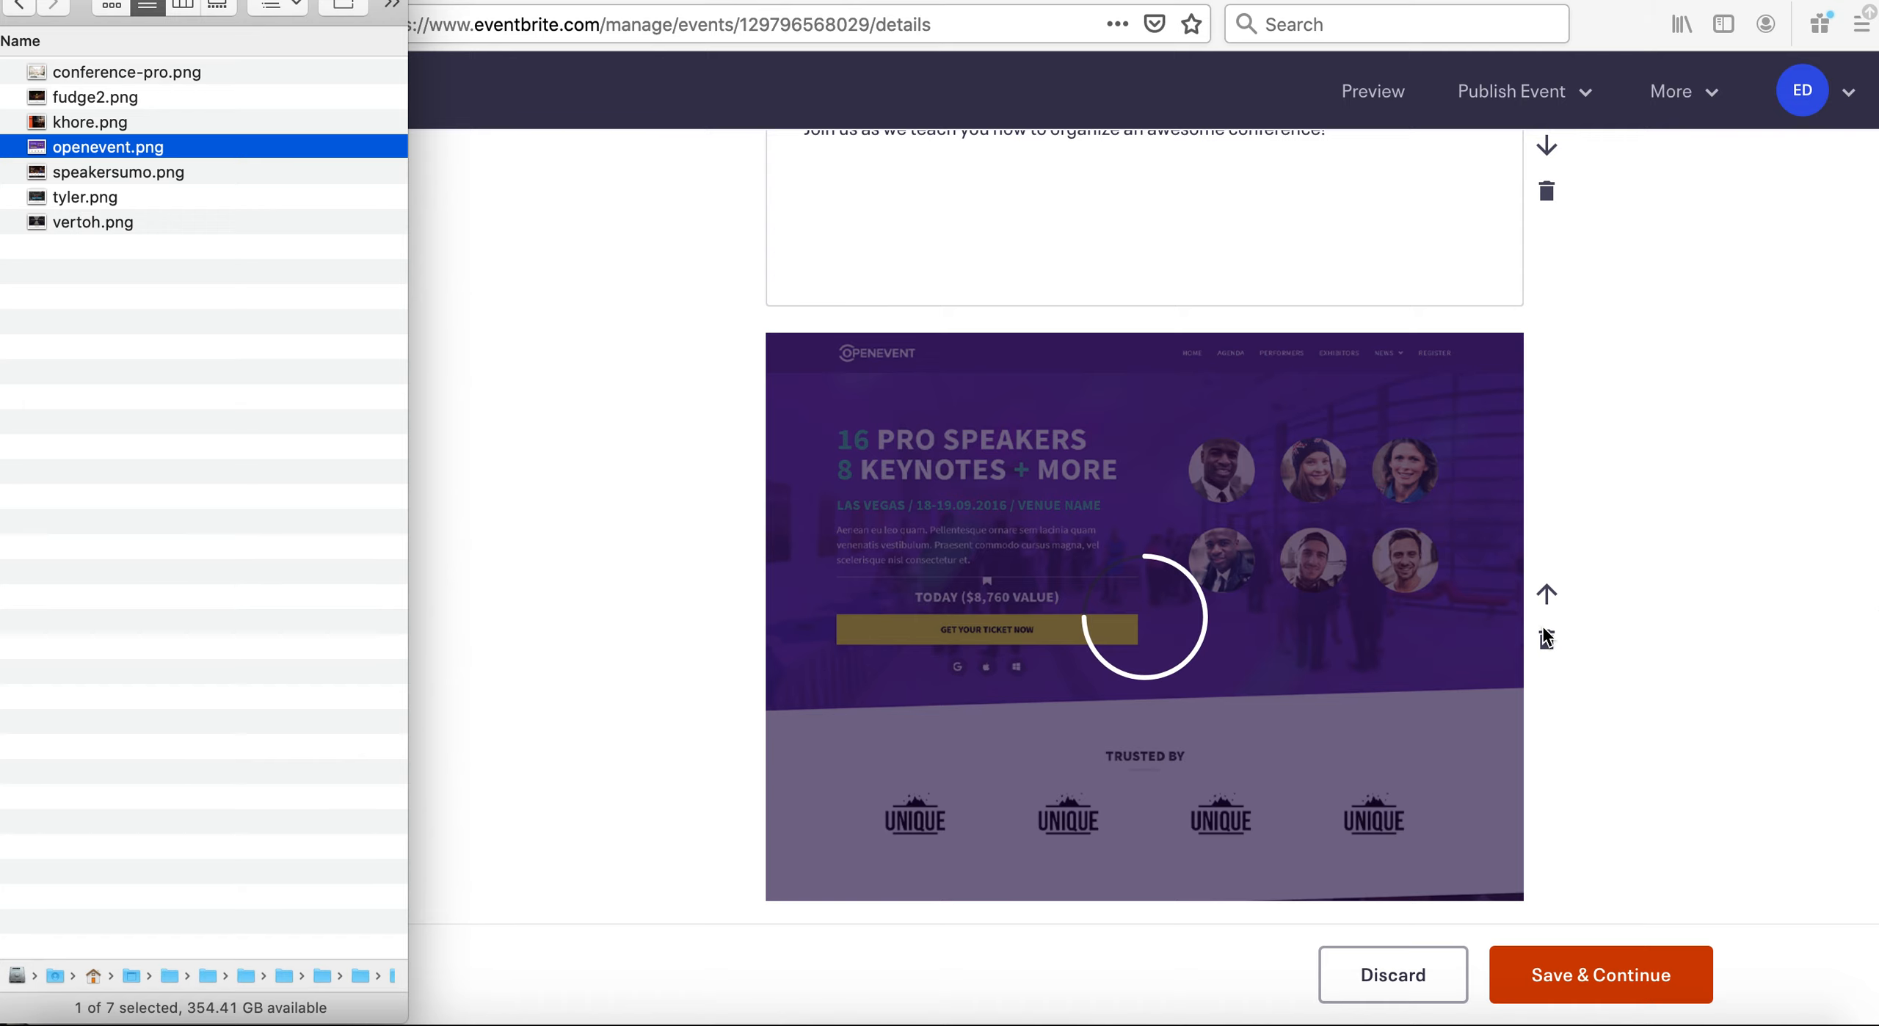
click(1612, 850)
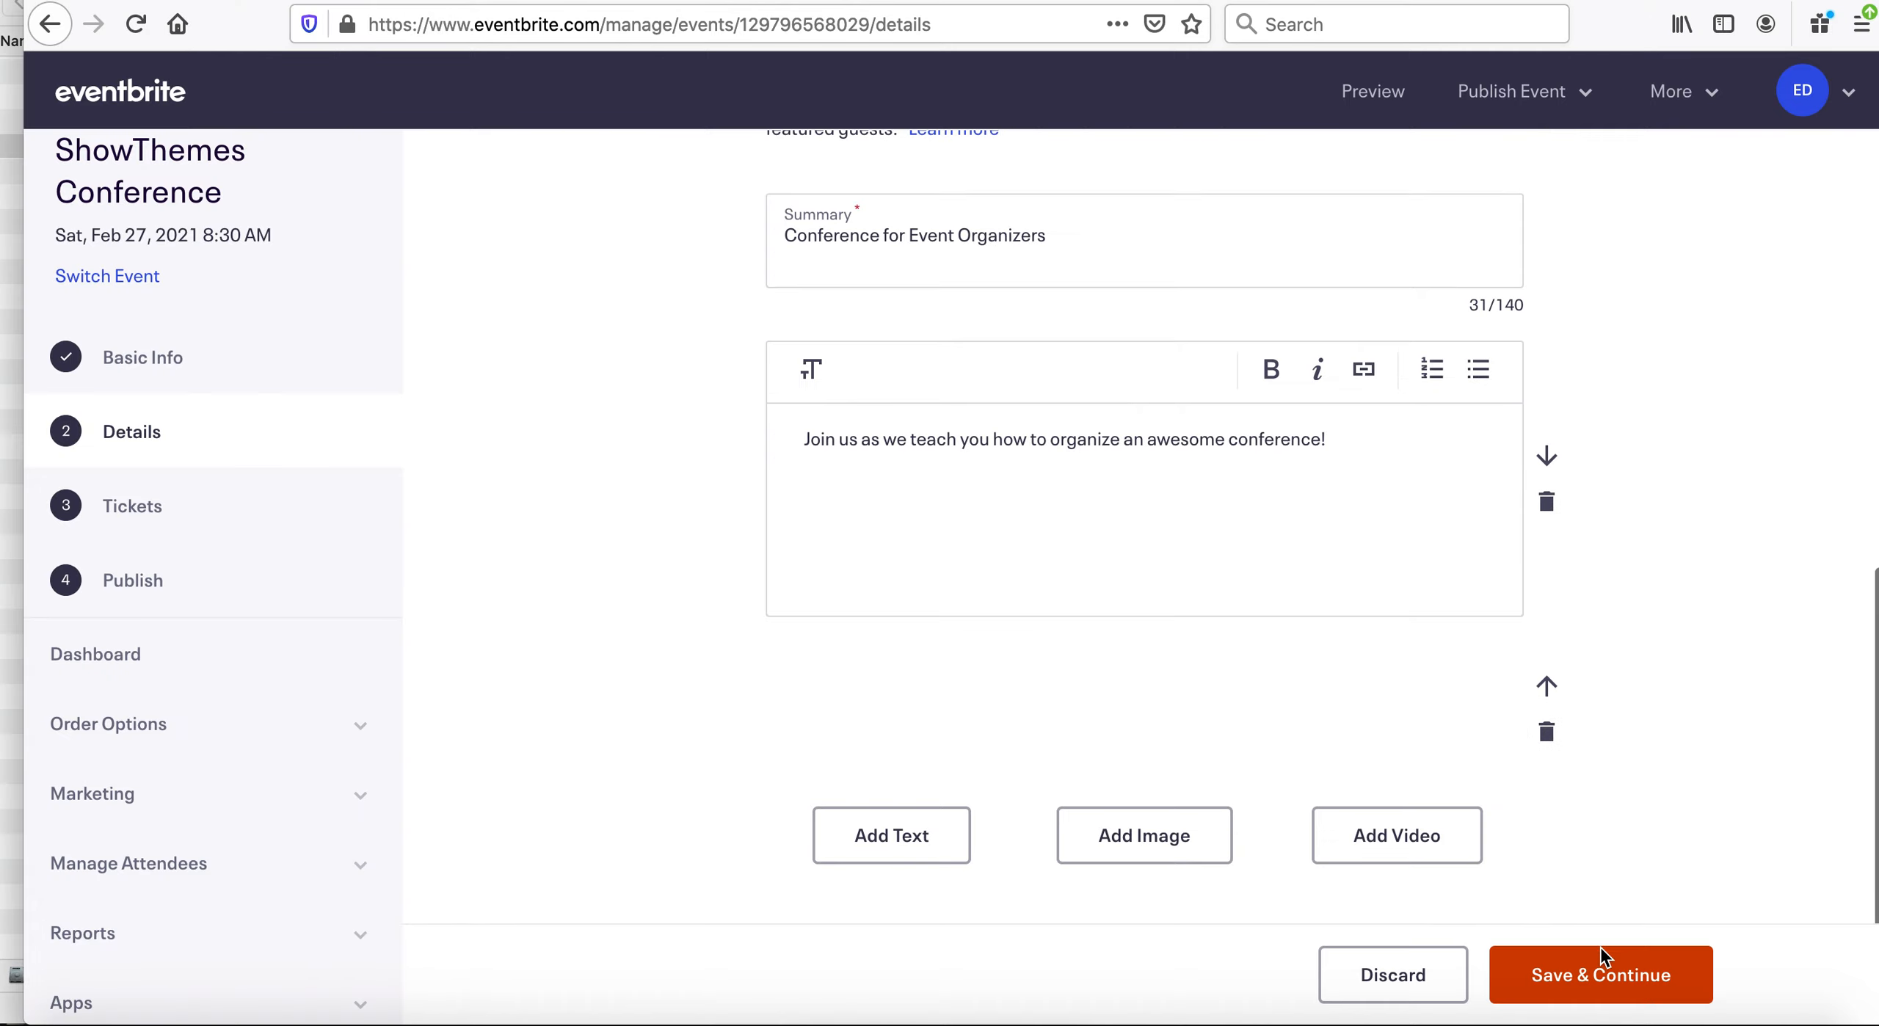
scroll(1652, 793, down, 5)
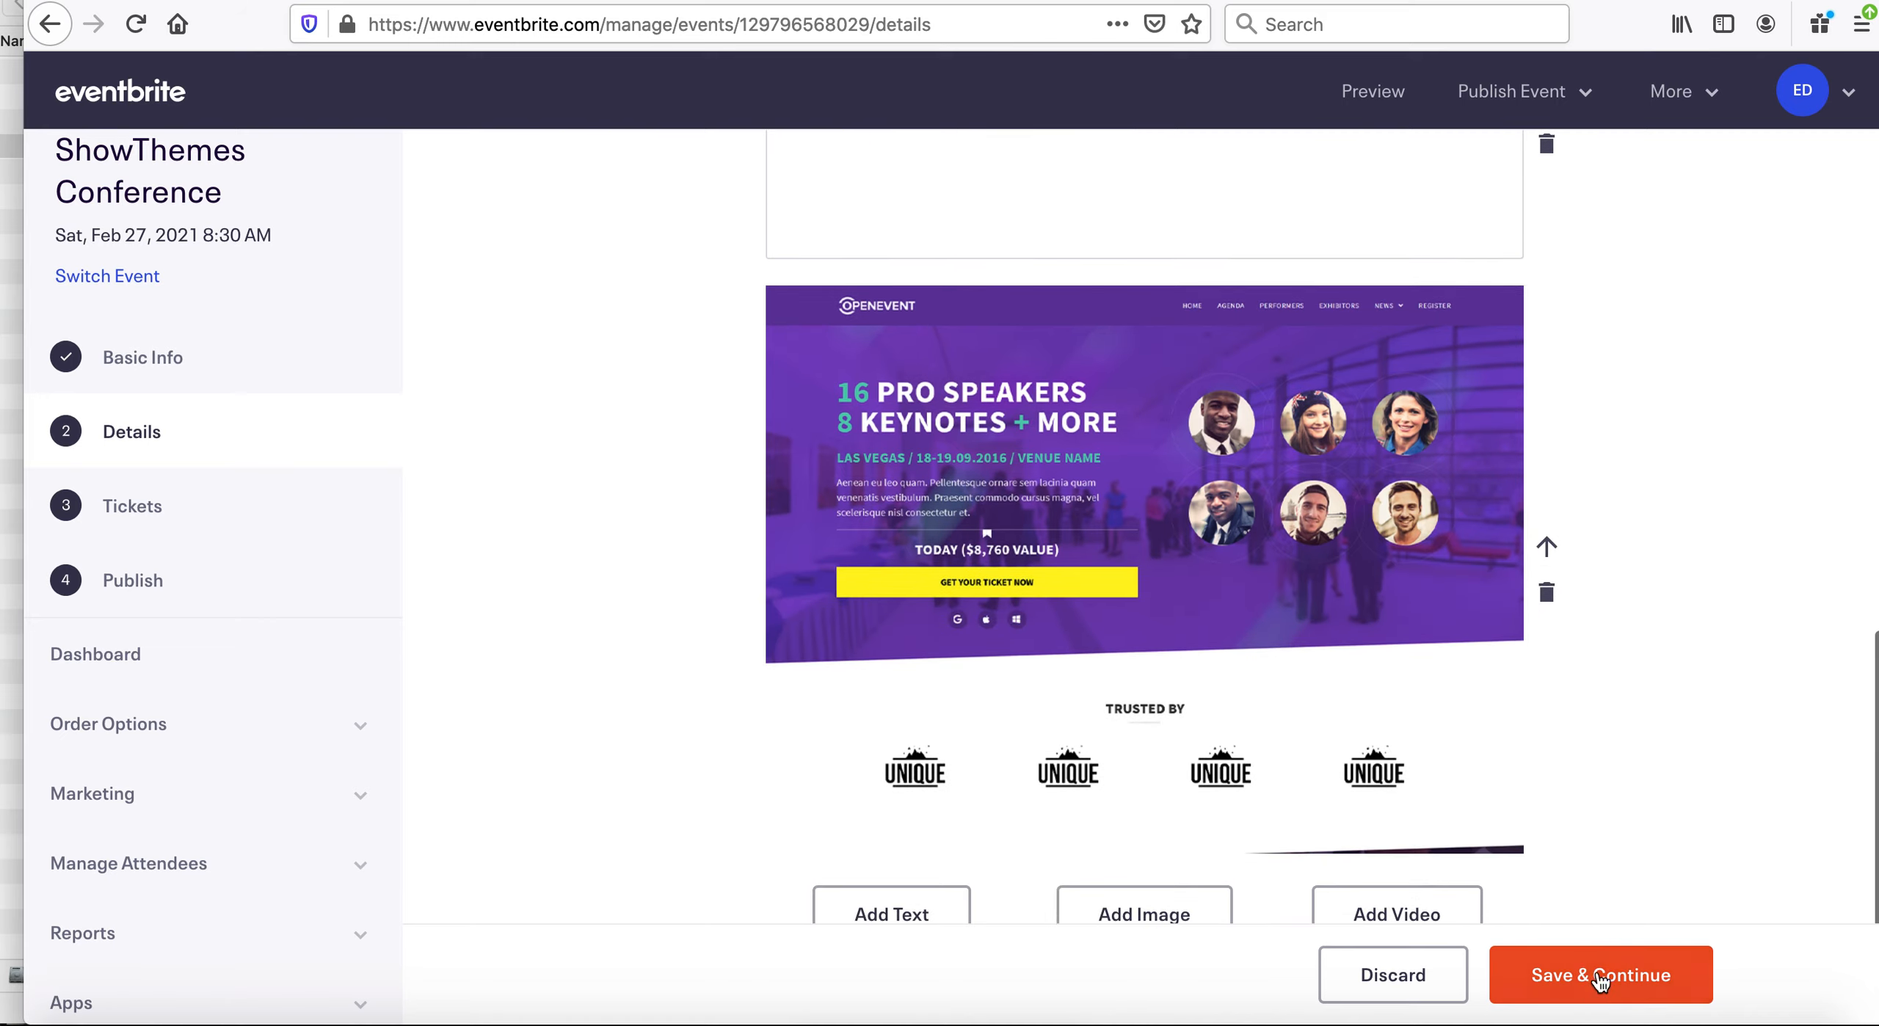
click(1600, 975)
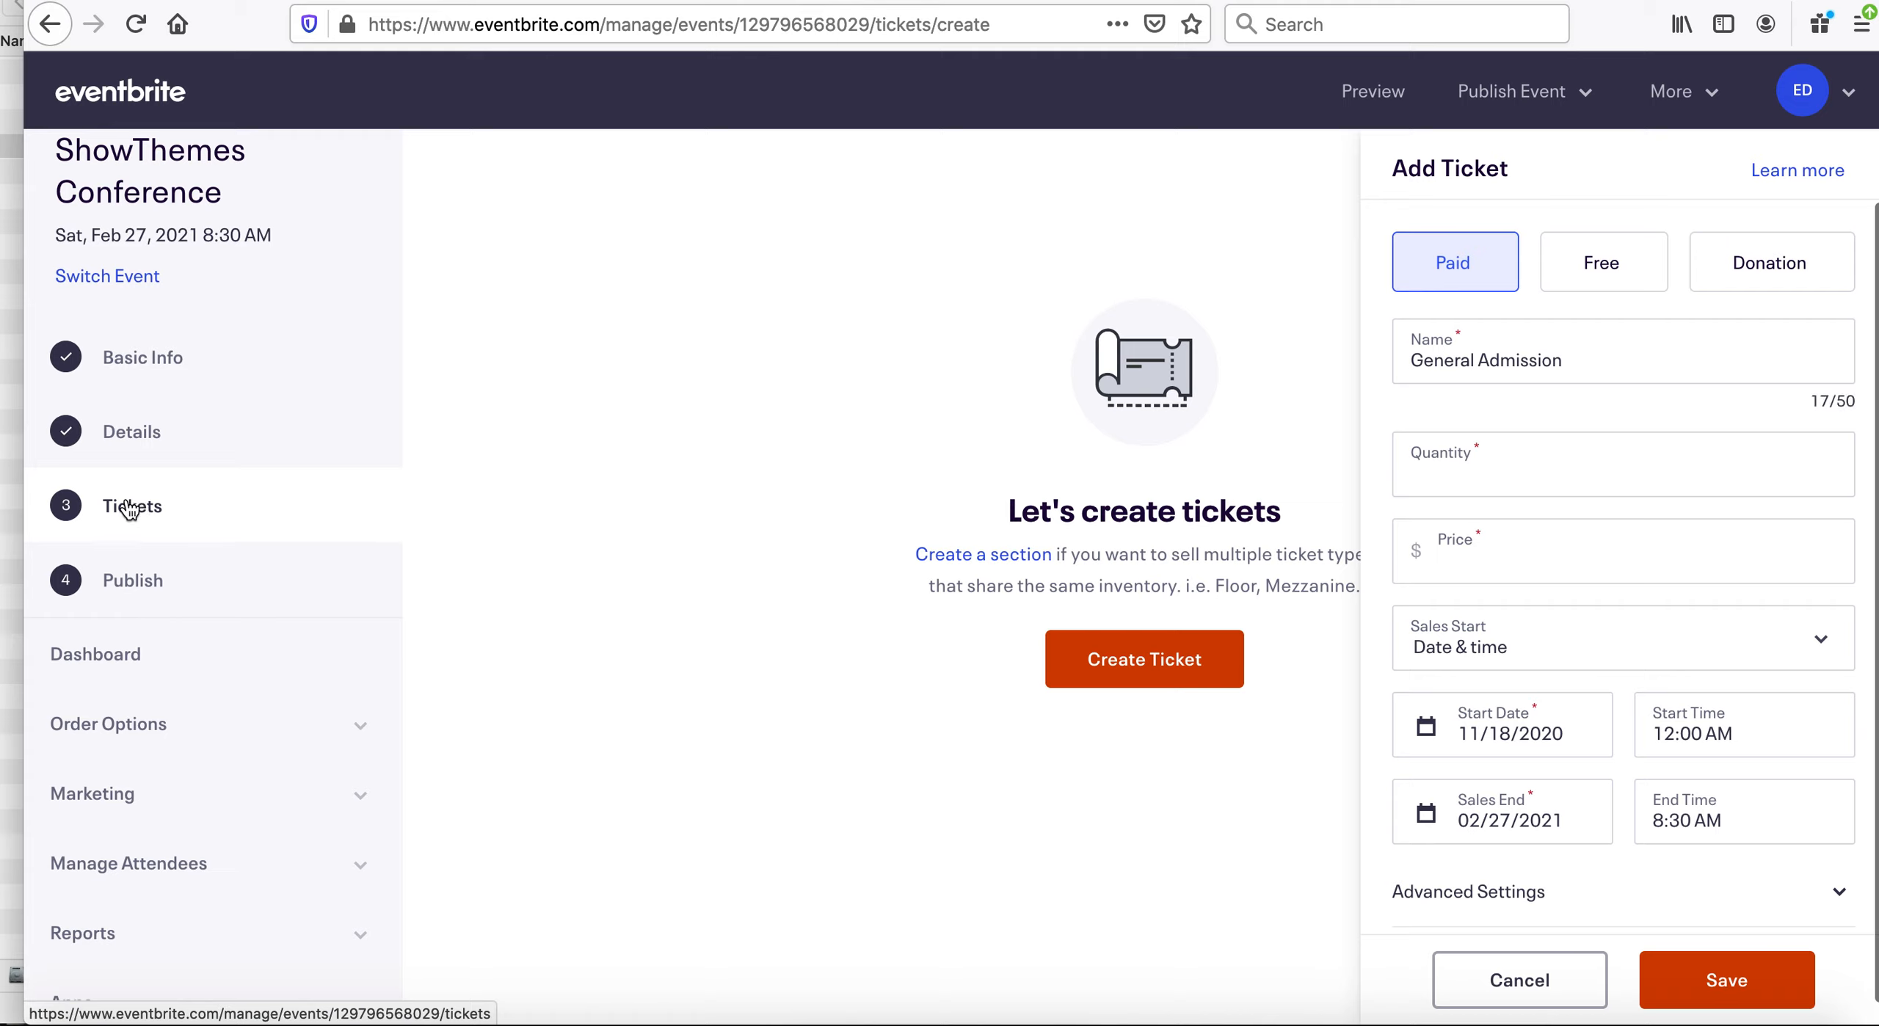
Create and save a free ticket named Free Admission with a quantity of 200.
click(1597, 264)
click(1432, 363)
double_click(1433, 363)
text(Fr)
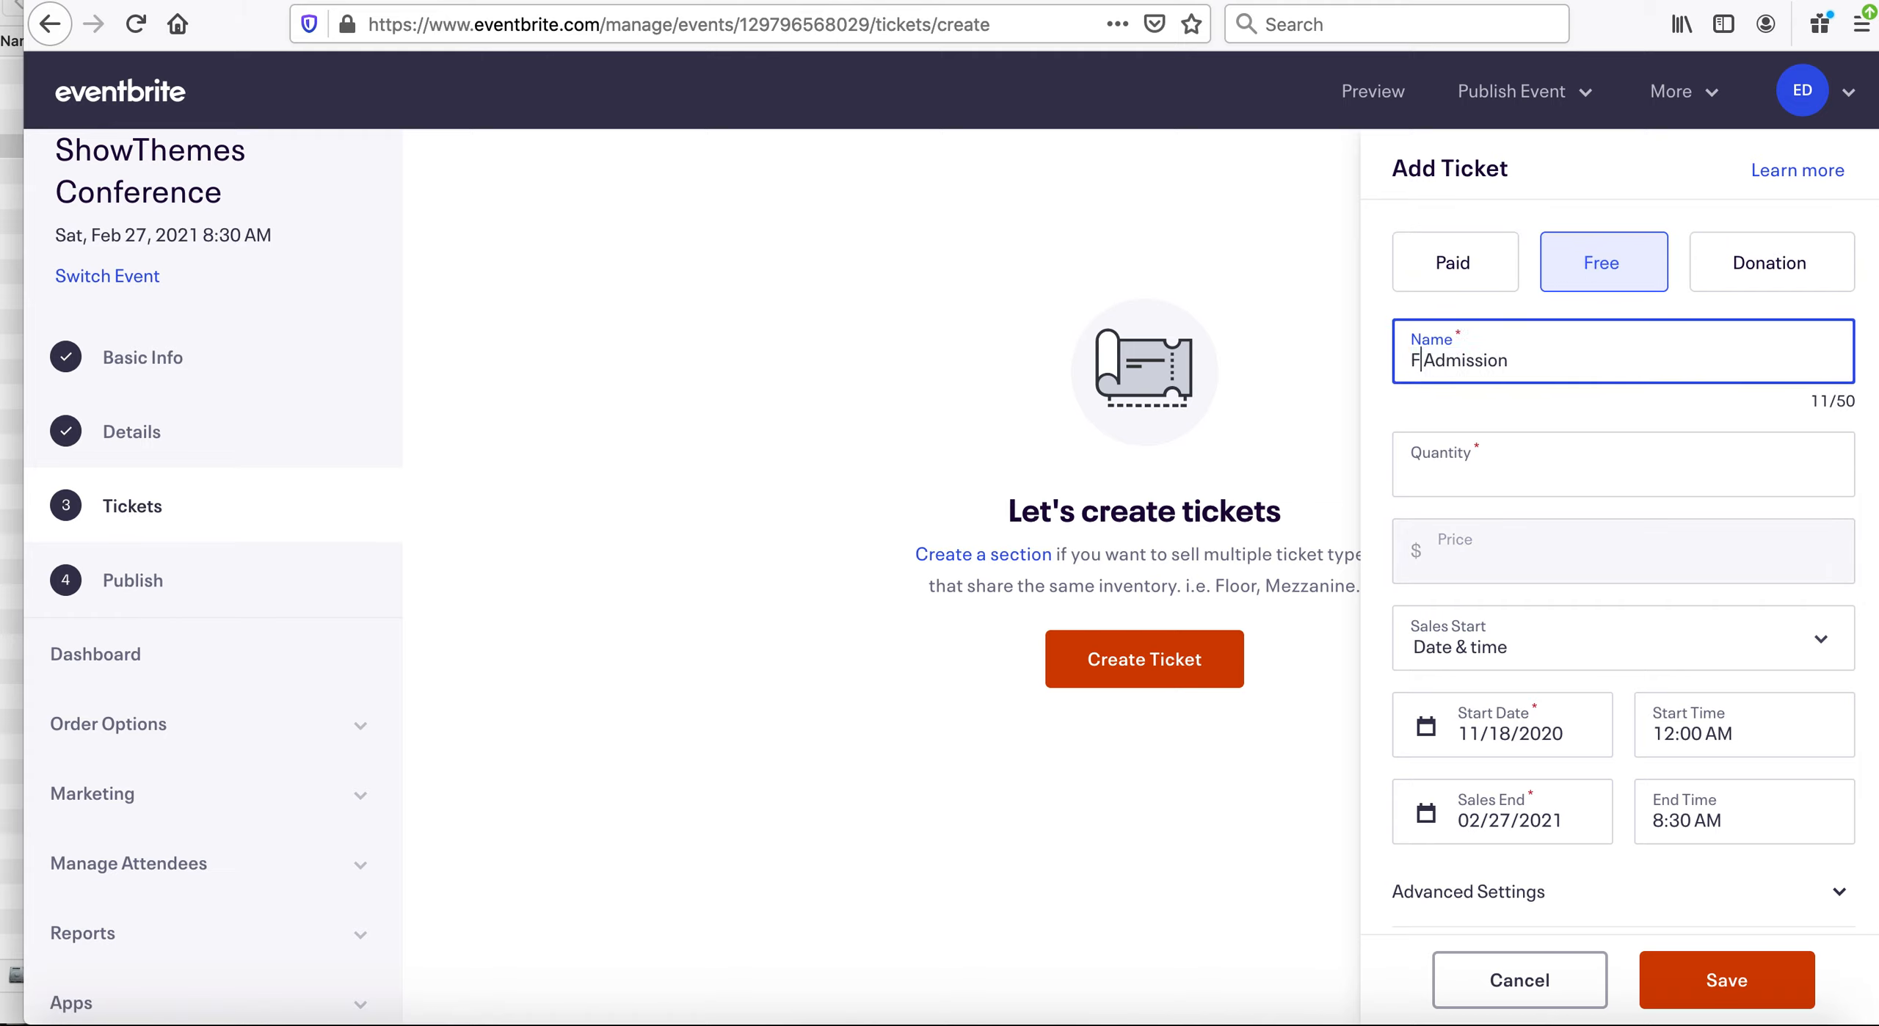
text(ee)
click(1442, 481)
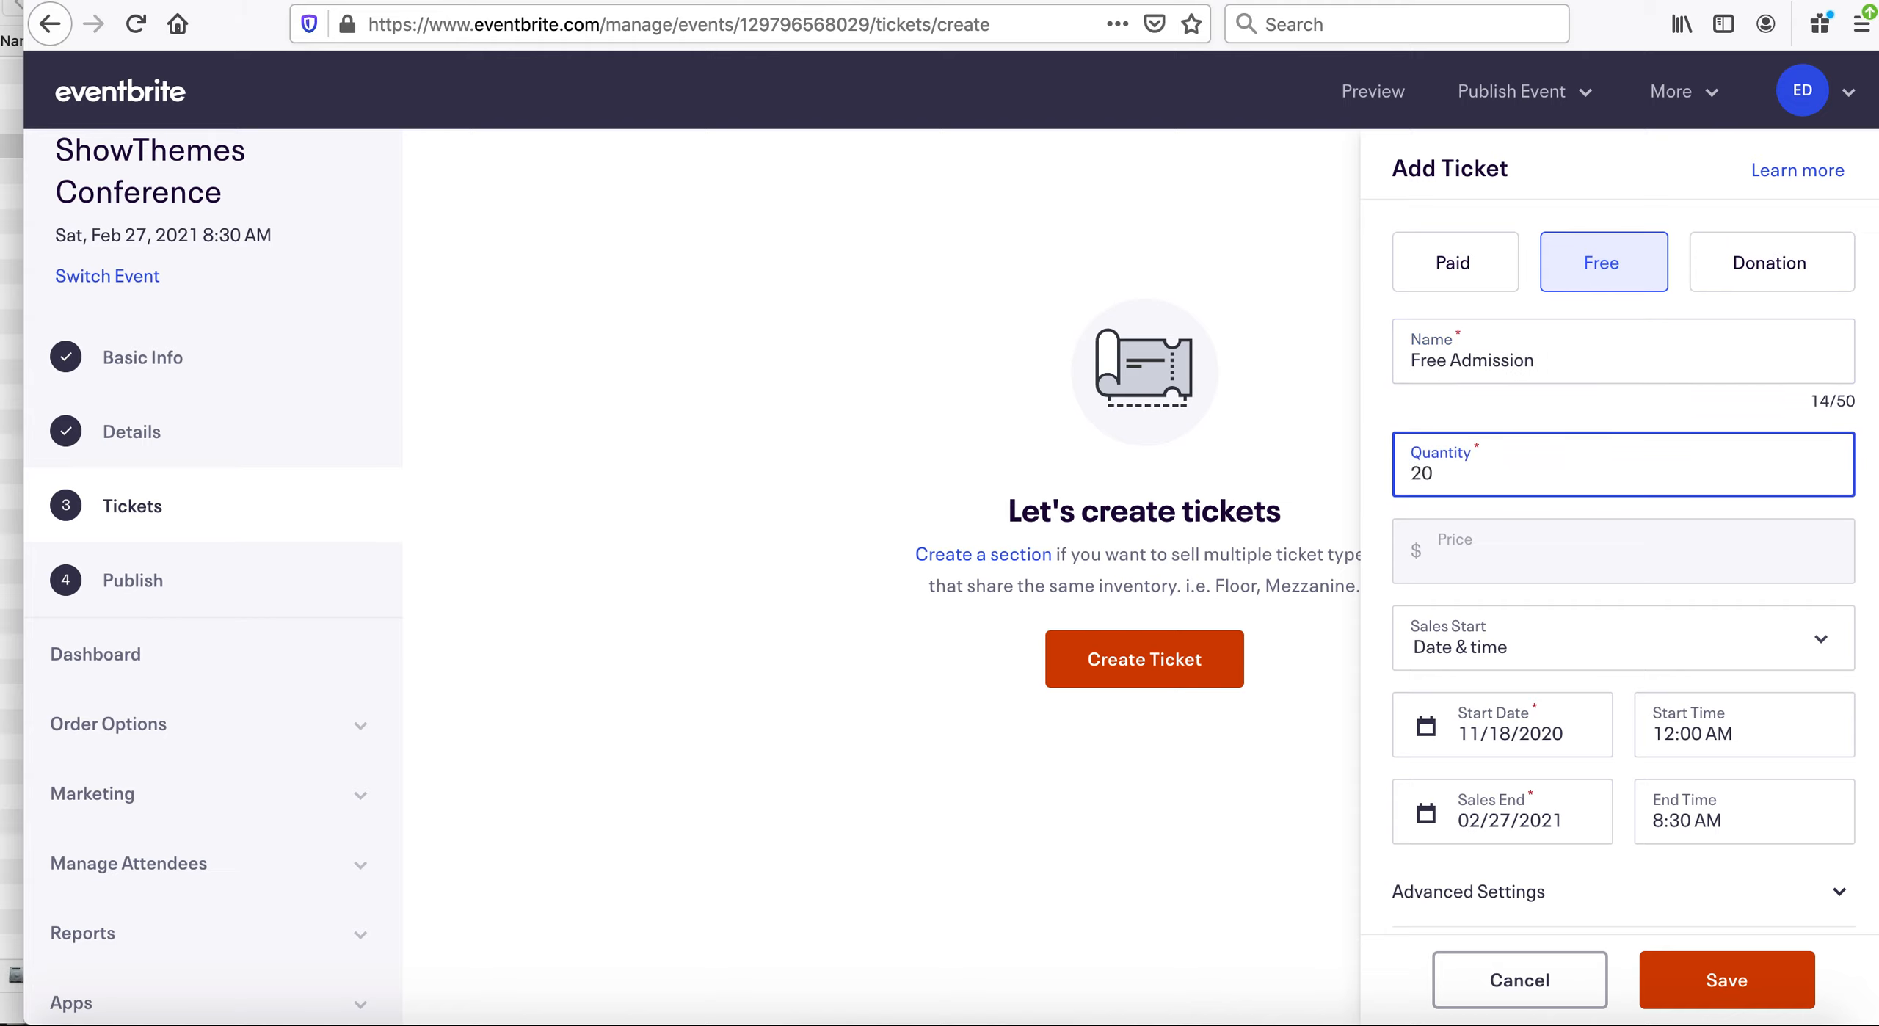
text(200)
scroll(1440, 588, down, 1)
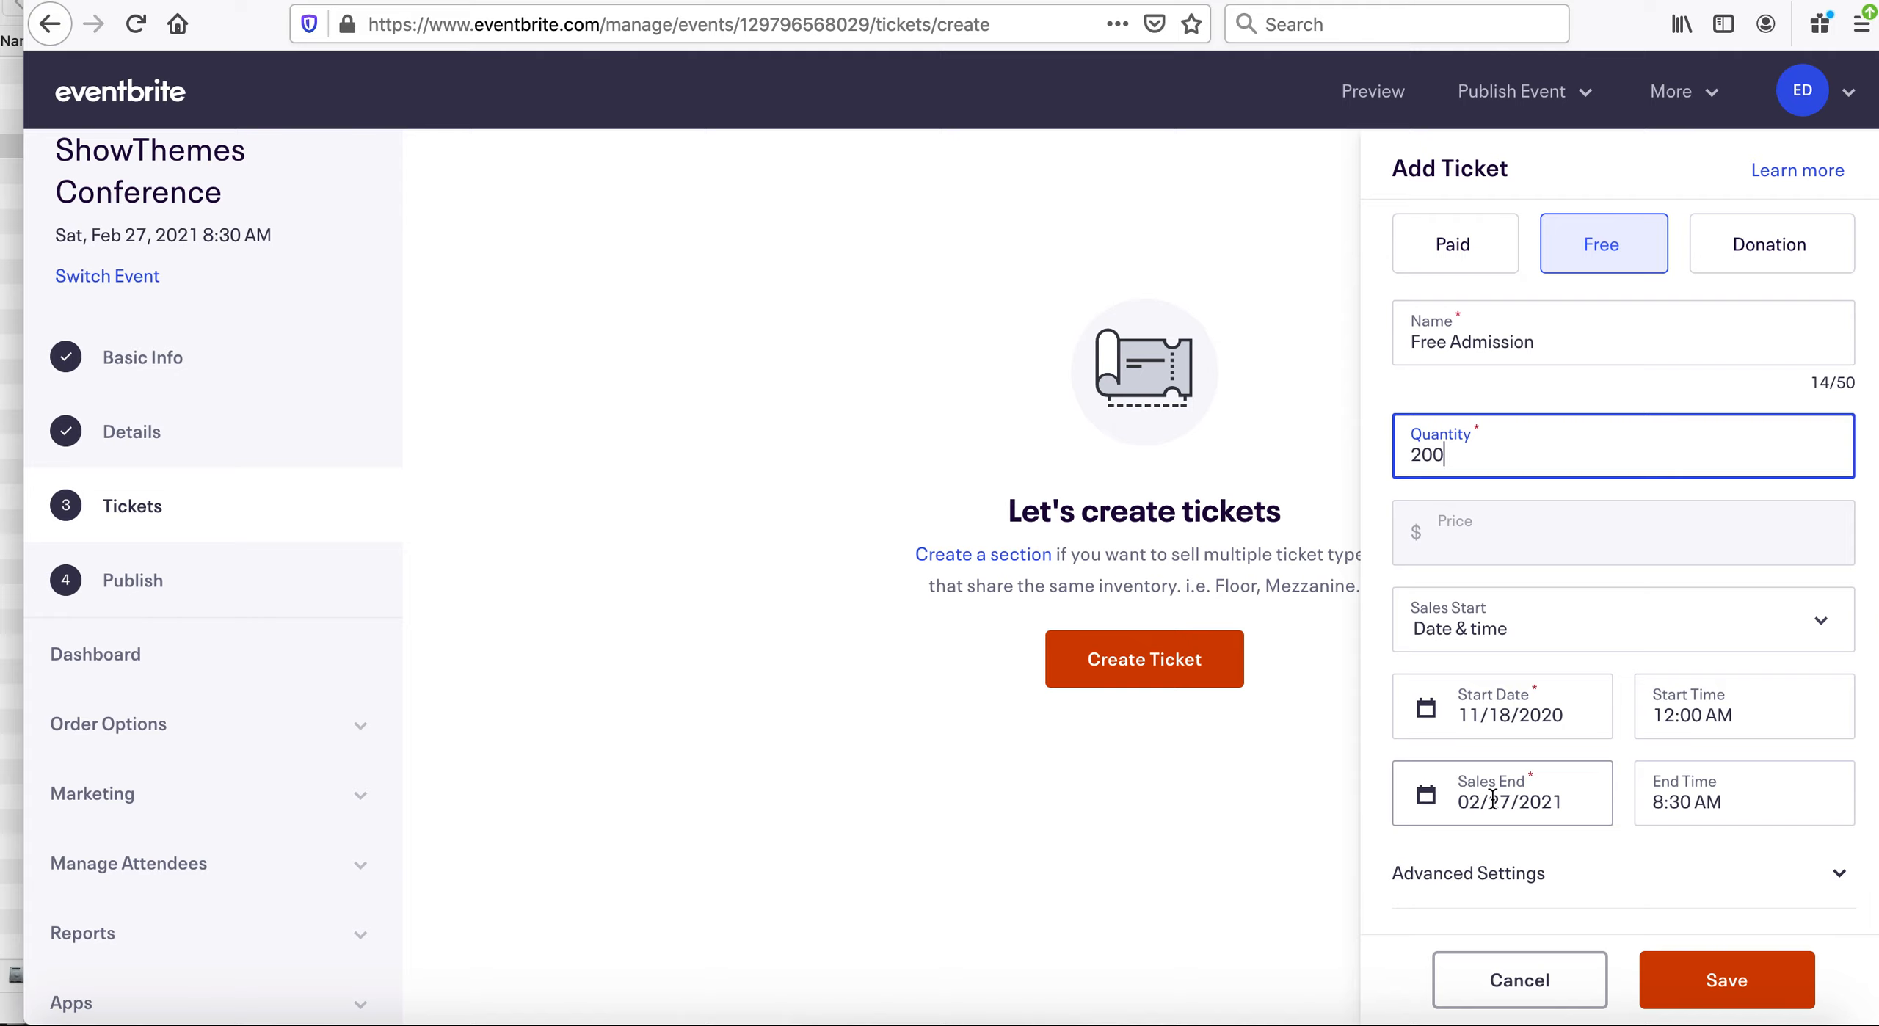
click(1725, 982)
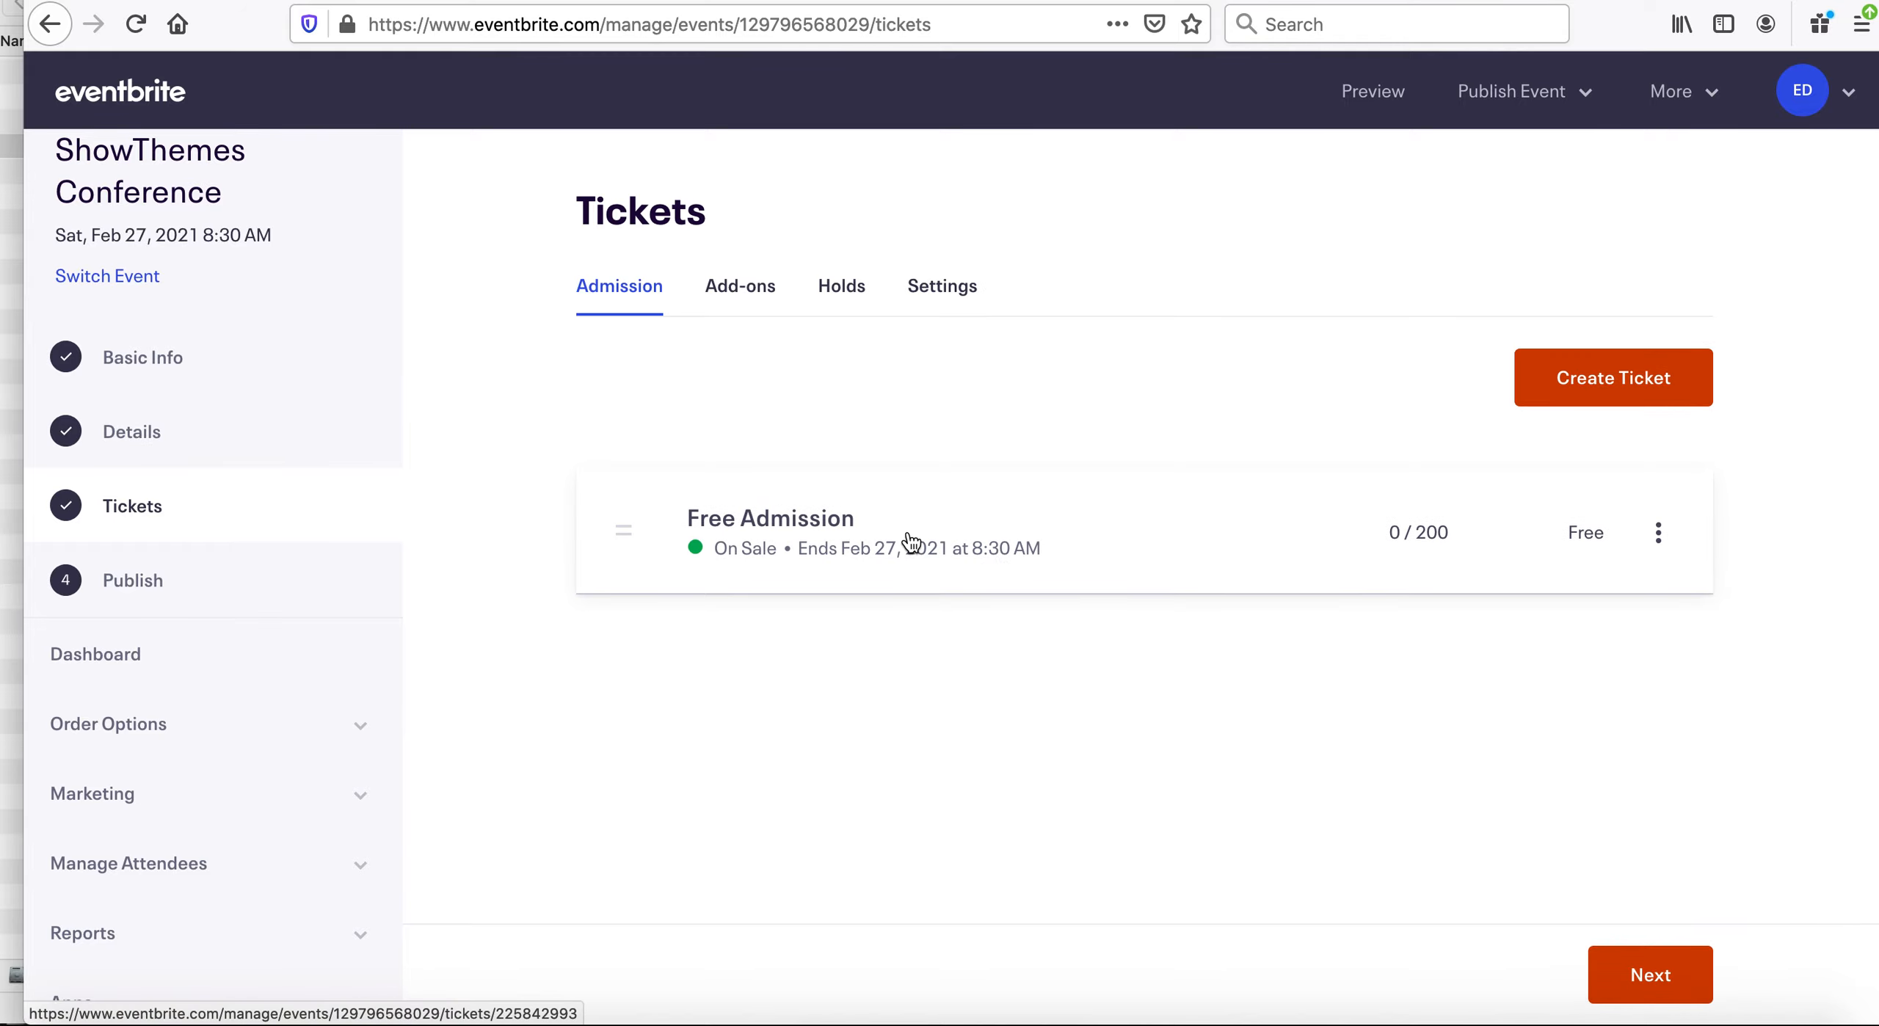
Create and save a paid ticket named Paid Admission with a quantity of 200 and a price of $100, absorbing the ticketing fees.
click(1586, 381)
double_click(1439, 360)
text(Paid Admission)
click(1452, 473)
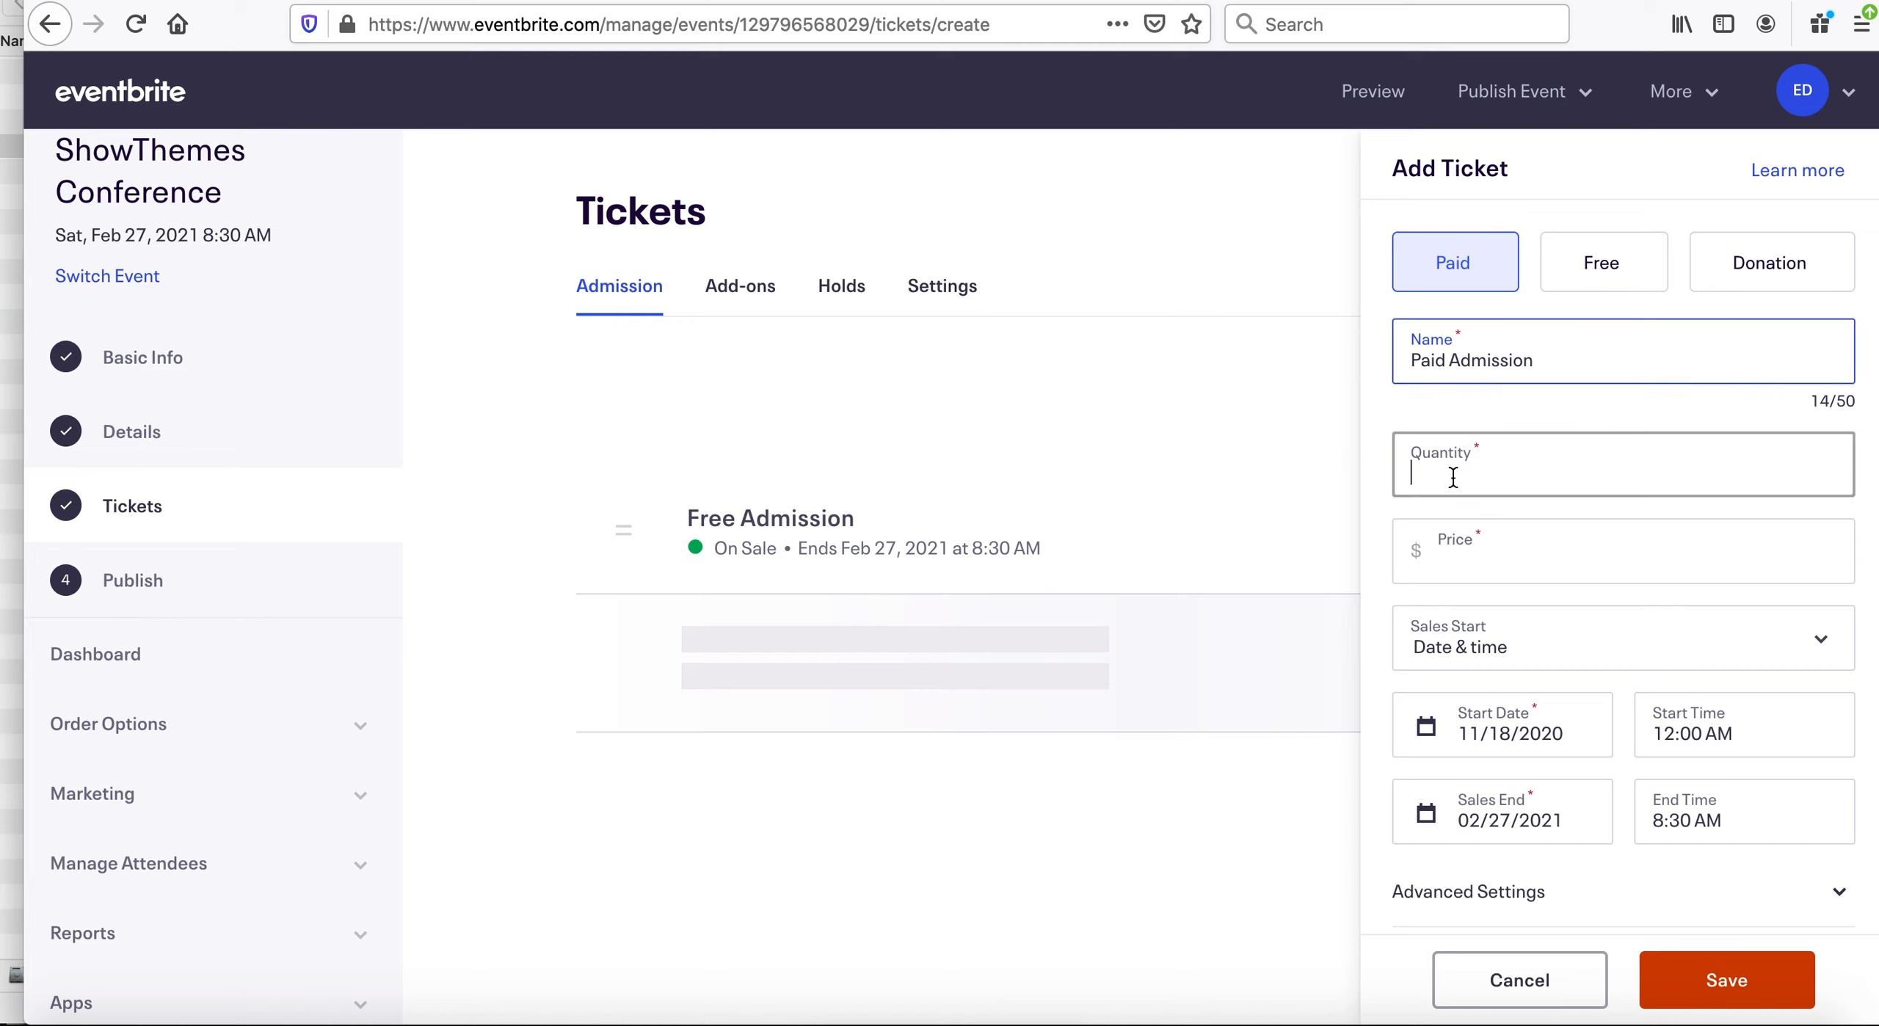
text(200)
click(1473, 558)
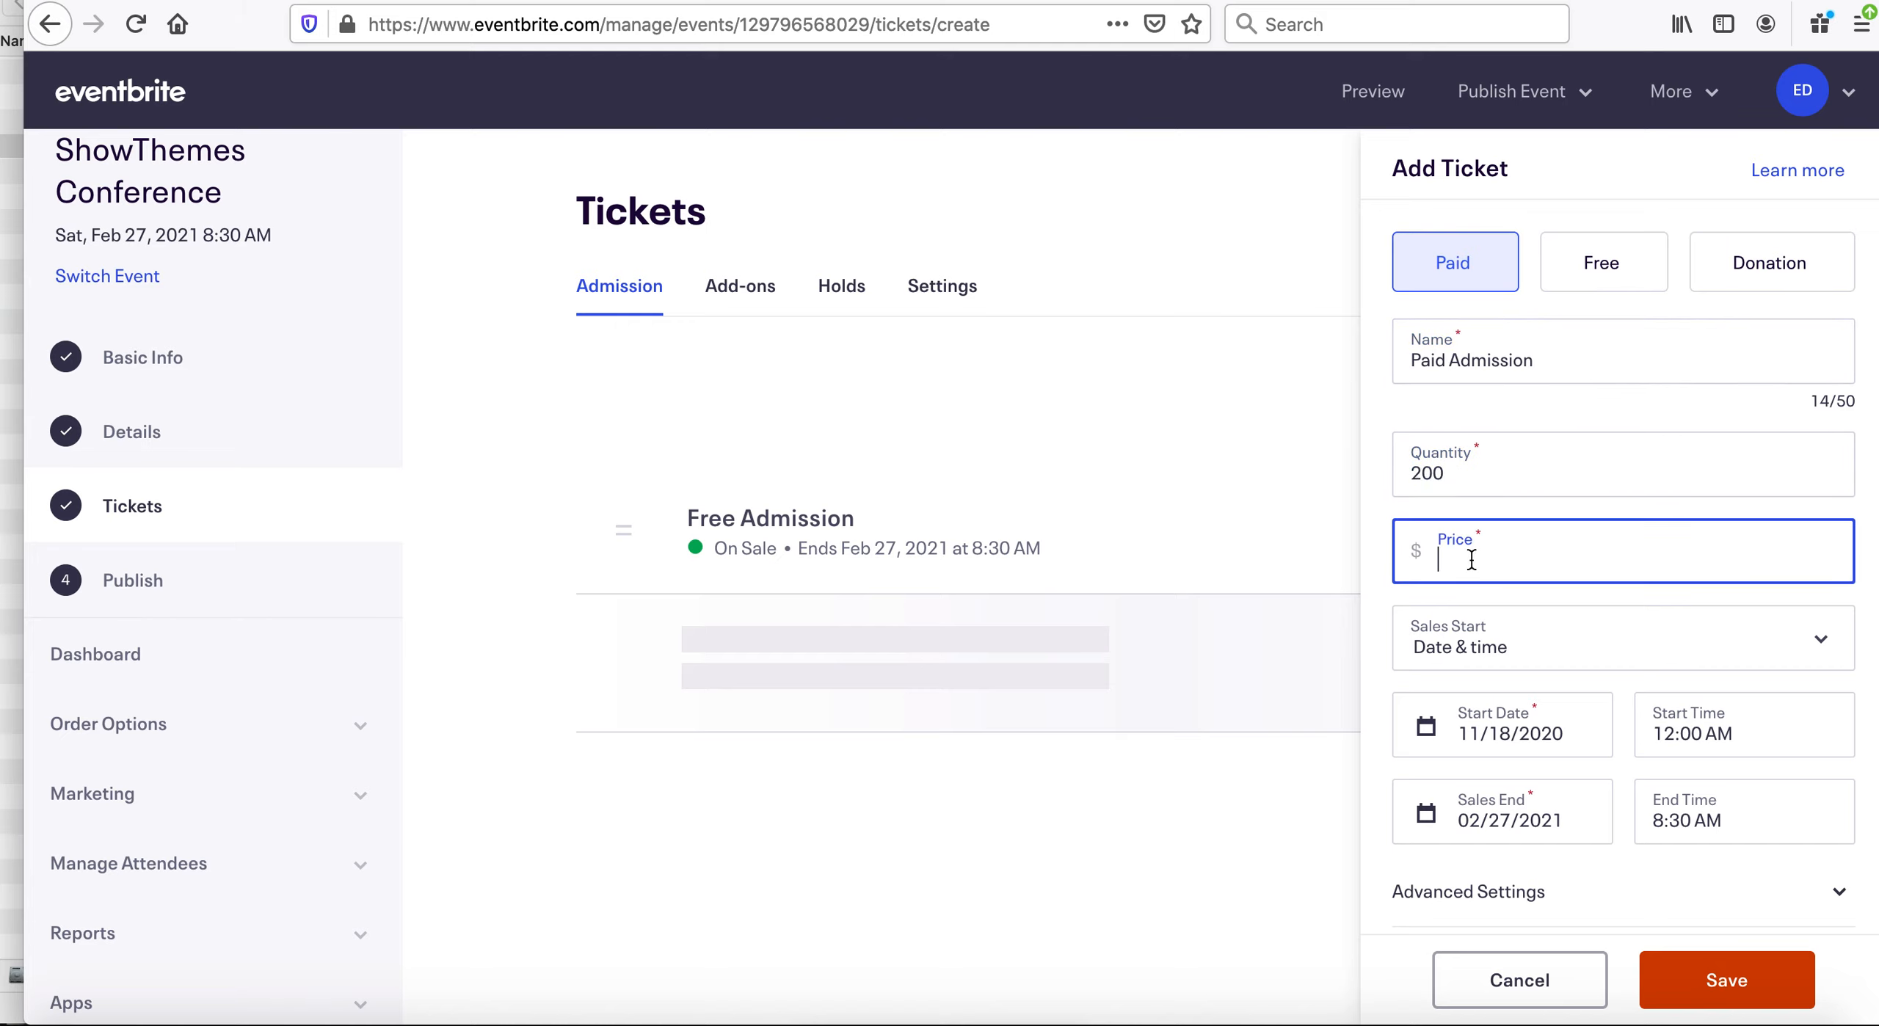
text(100)
click(1406, 664)
scroll(1490, 844, down, 3)
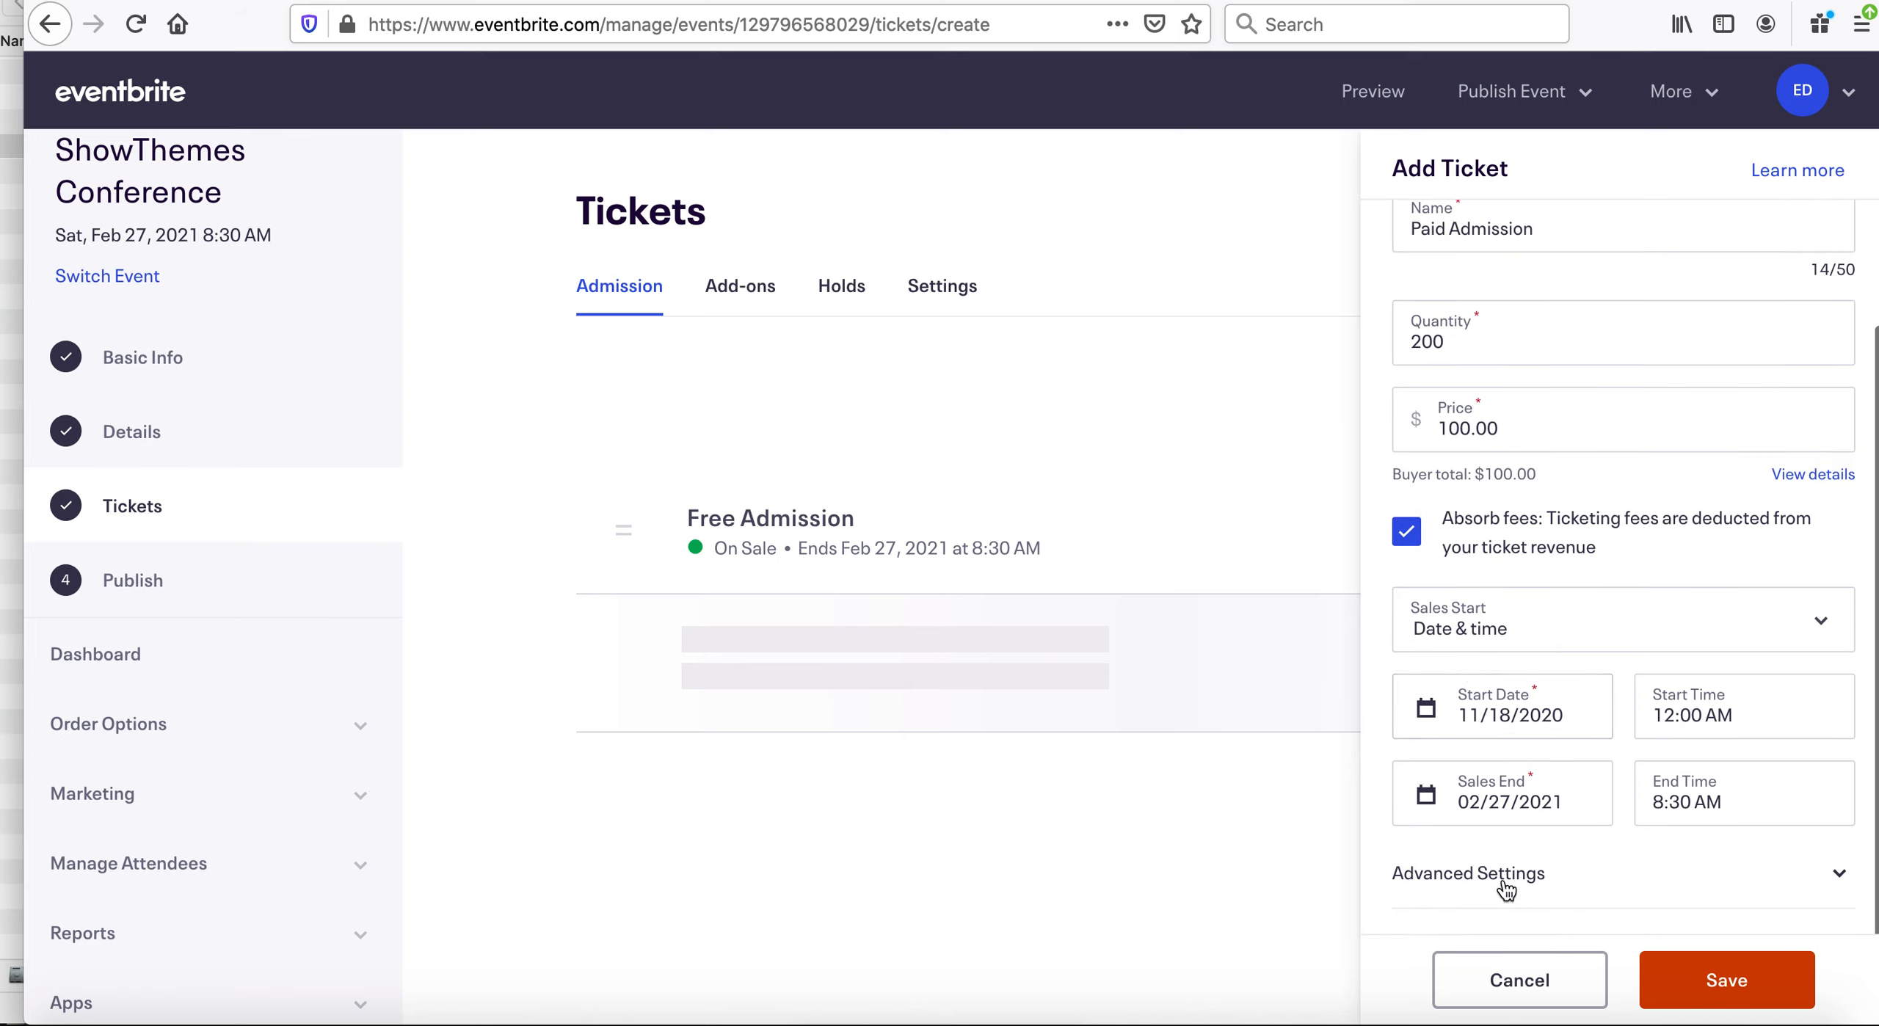
click(1725, 982)
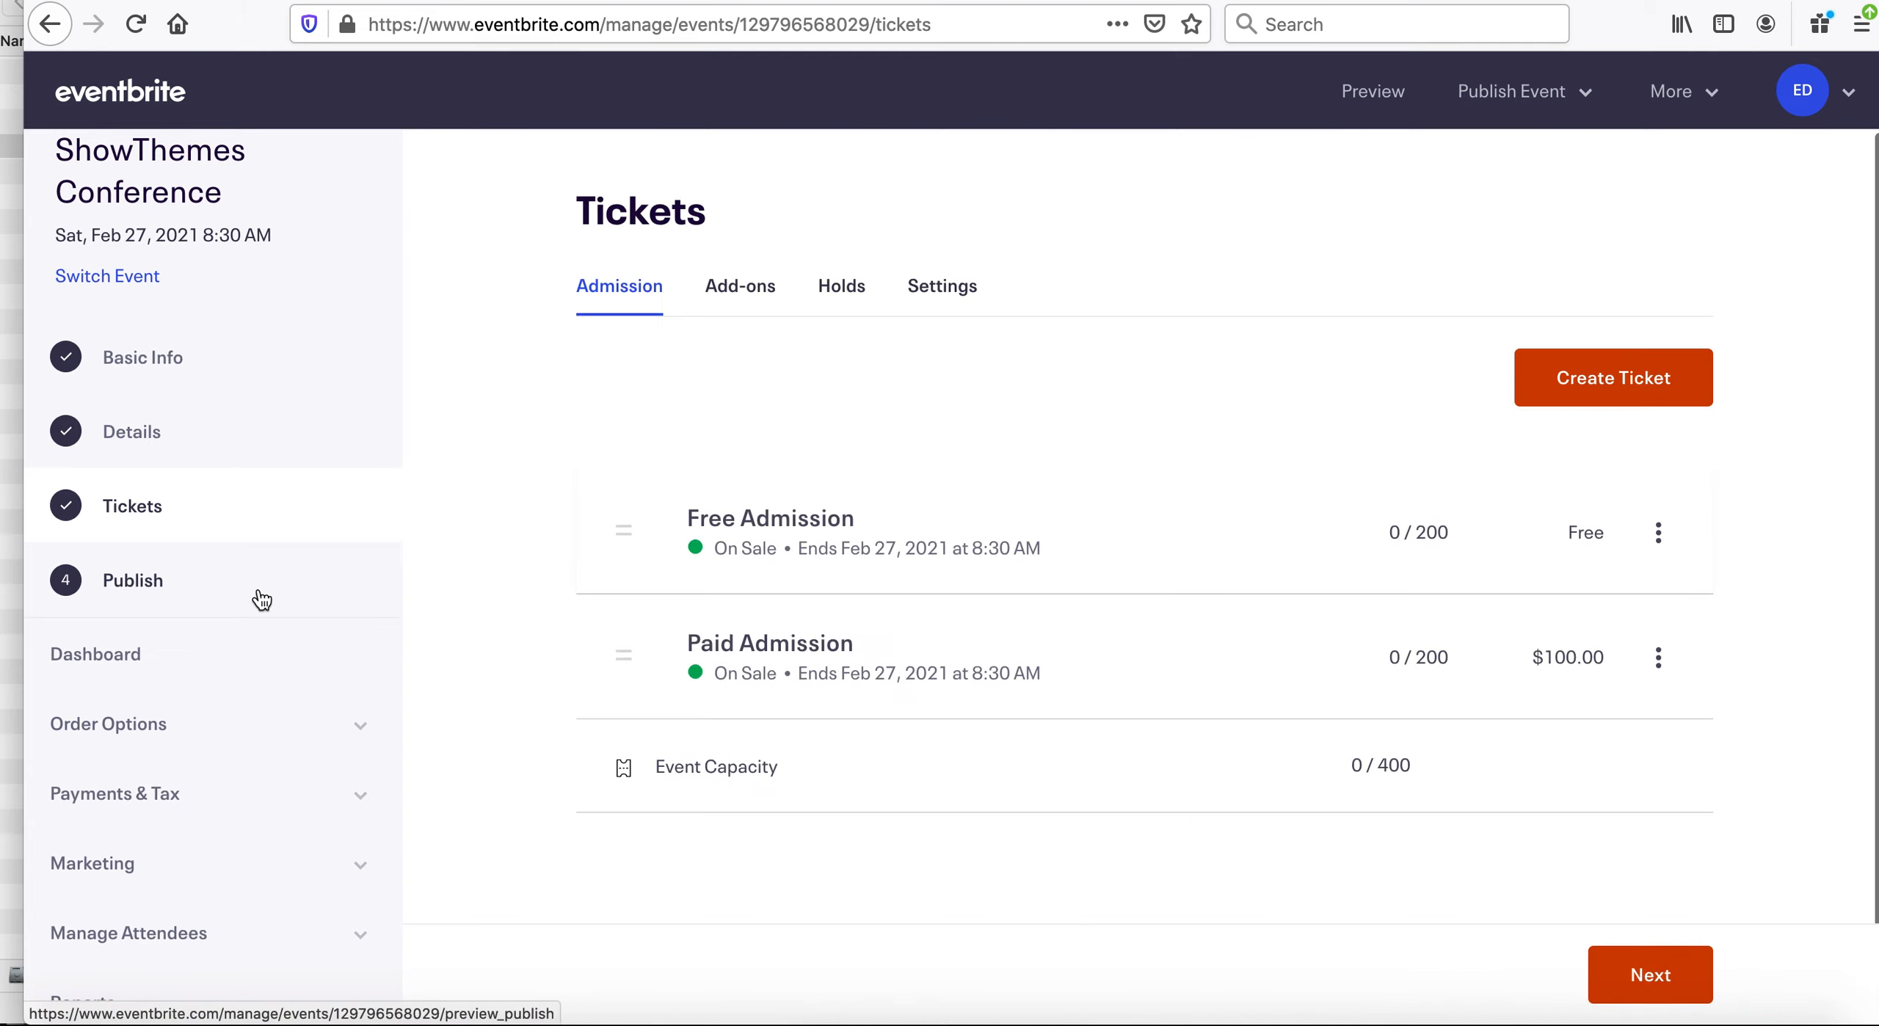
Publish the event immediately with its privacy kept public.
click(141, 582)
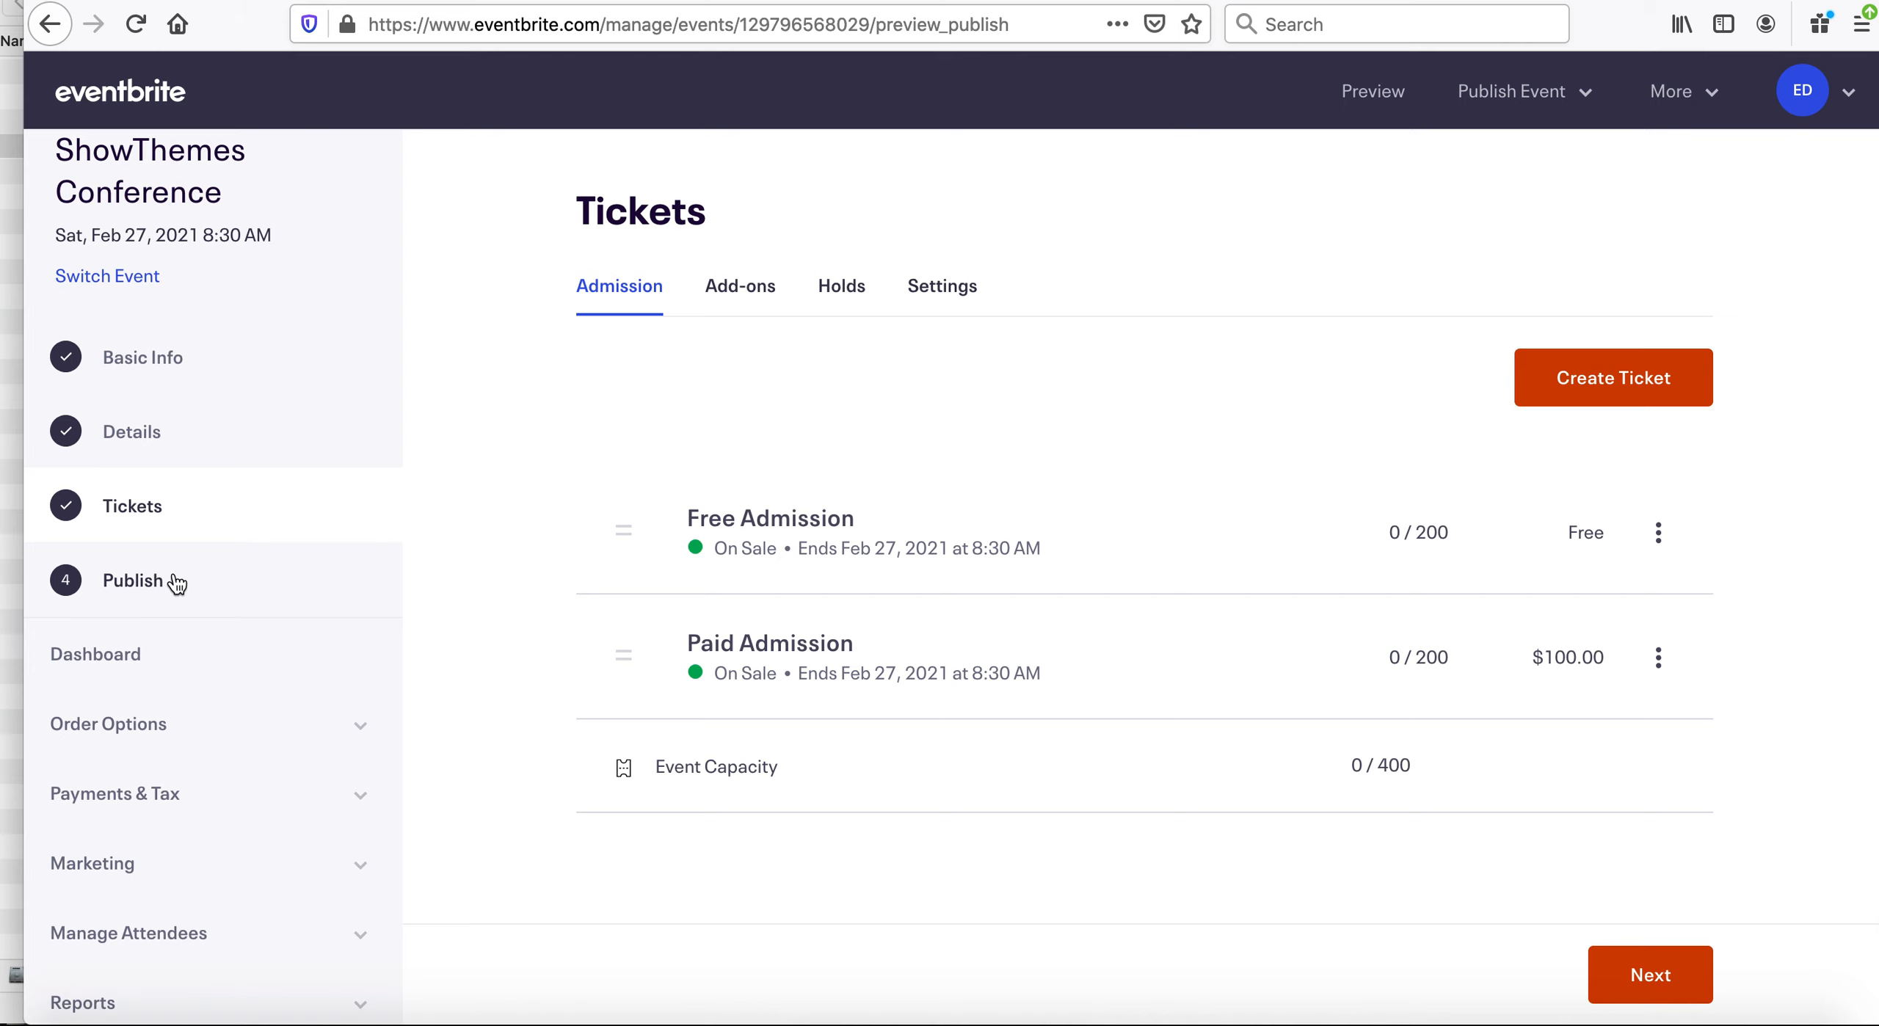
scroll(1459, 599, down, 2)
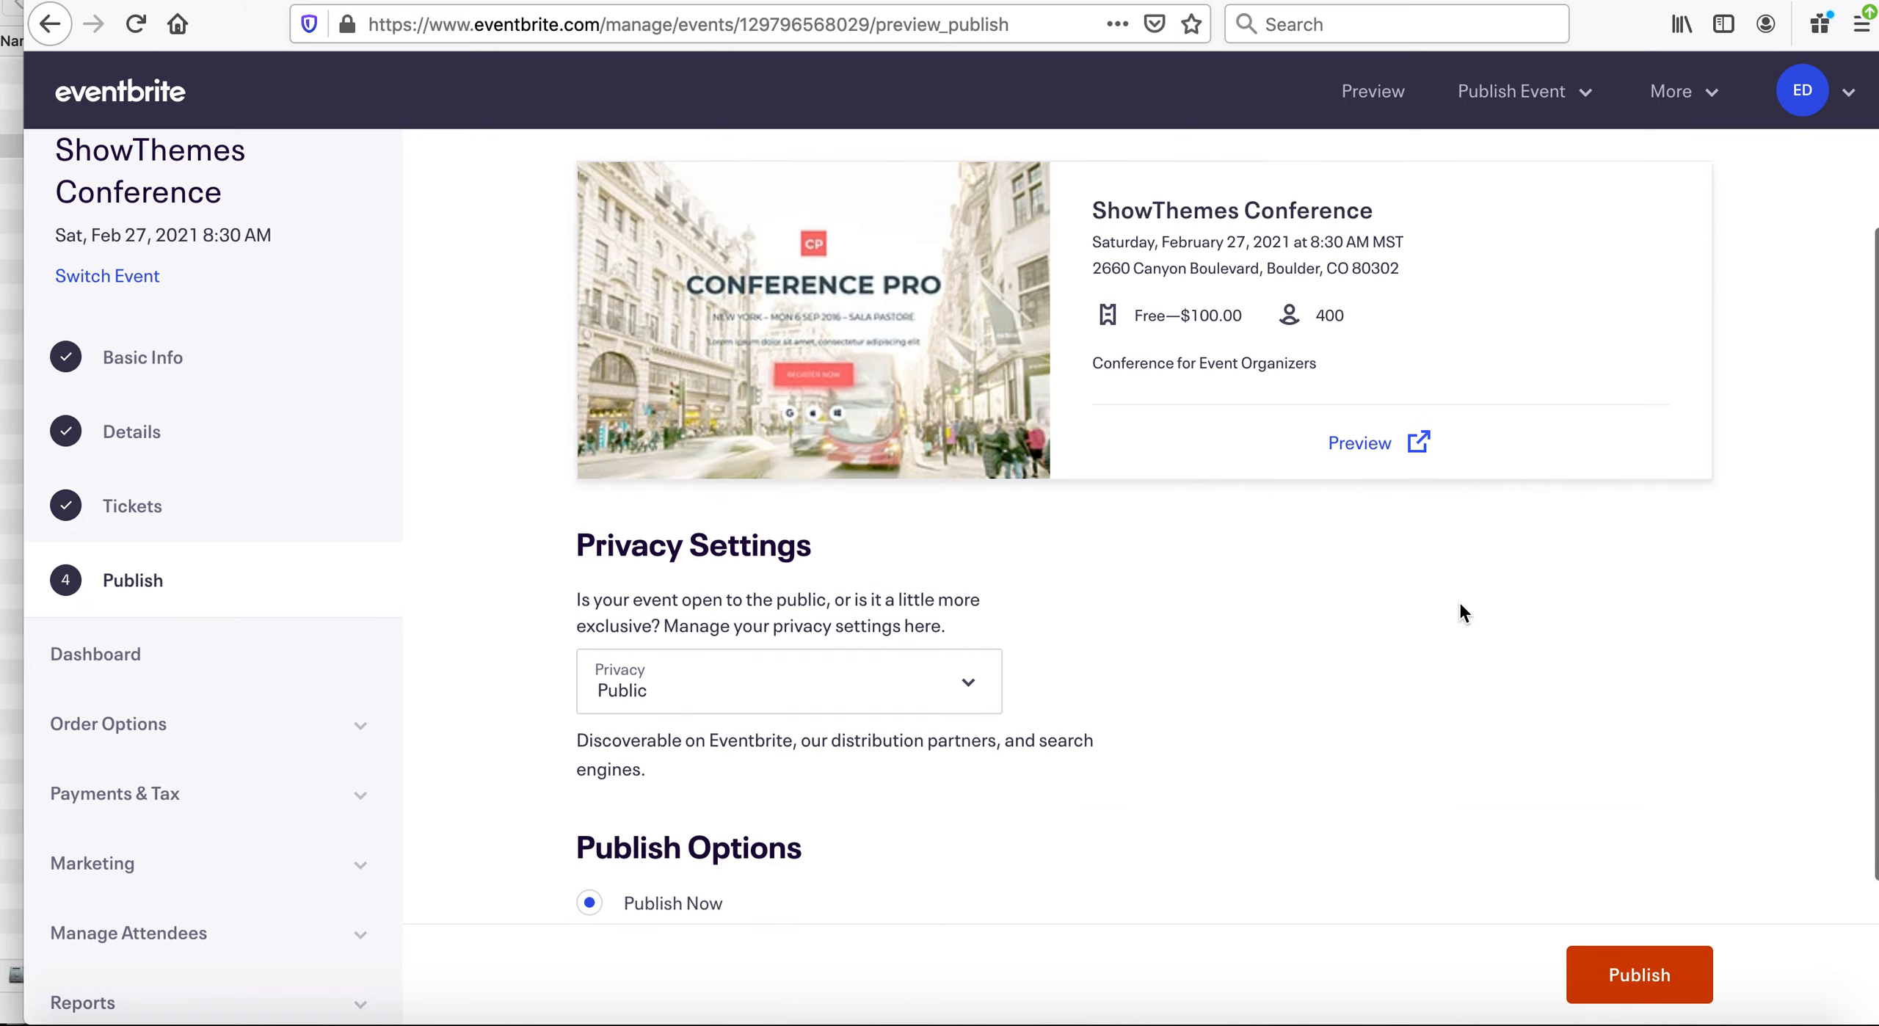
scroll(1460, 614, down, 2)
click(1632, 974)
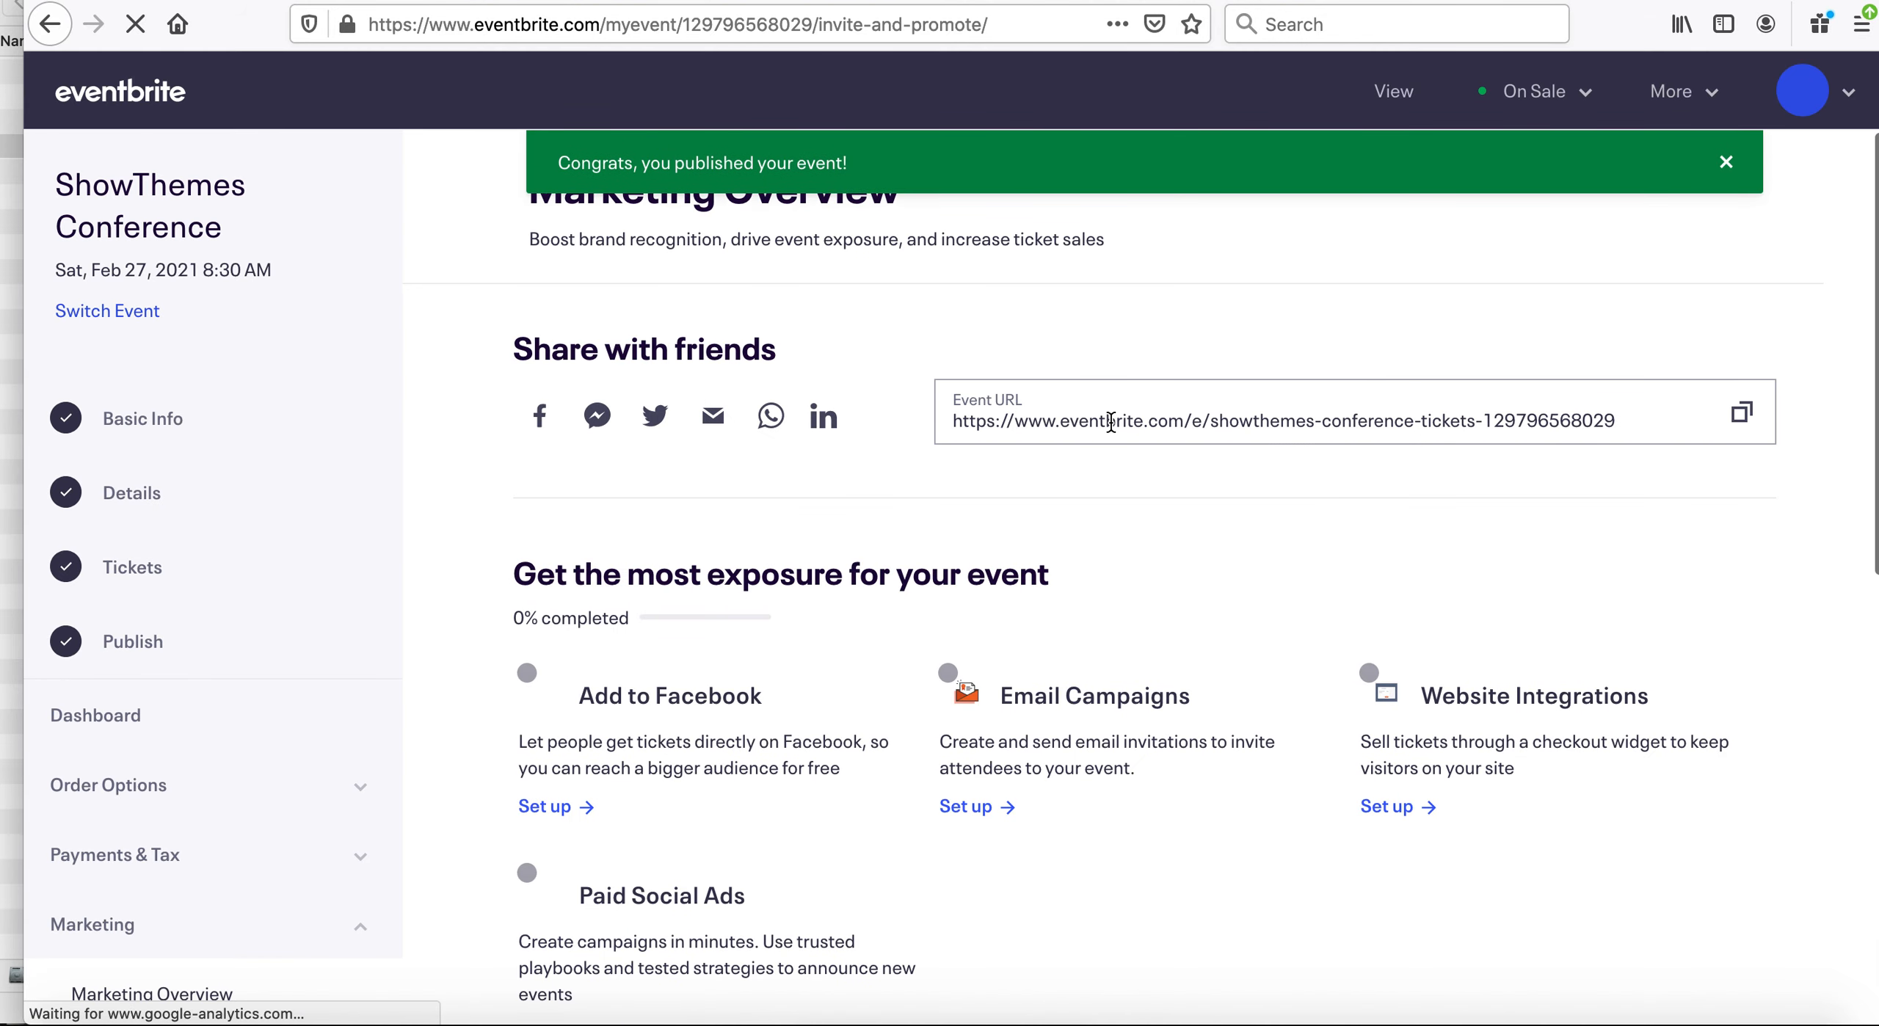
Copy the published event's URL, open it in the Marriott hotel's browser tab and review the public listing.
double_click(1111, 422)
triple_click(1141, 425)
key(super+c)
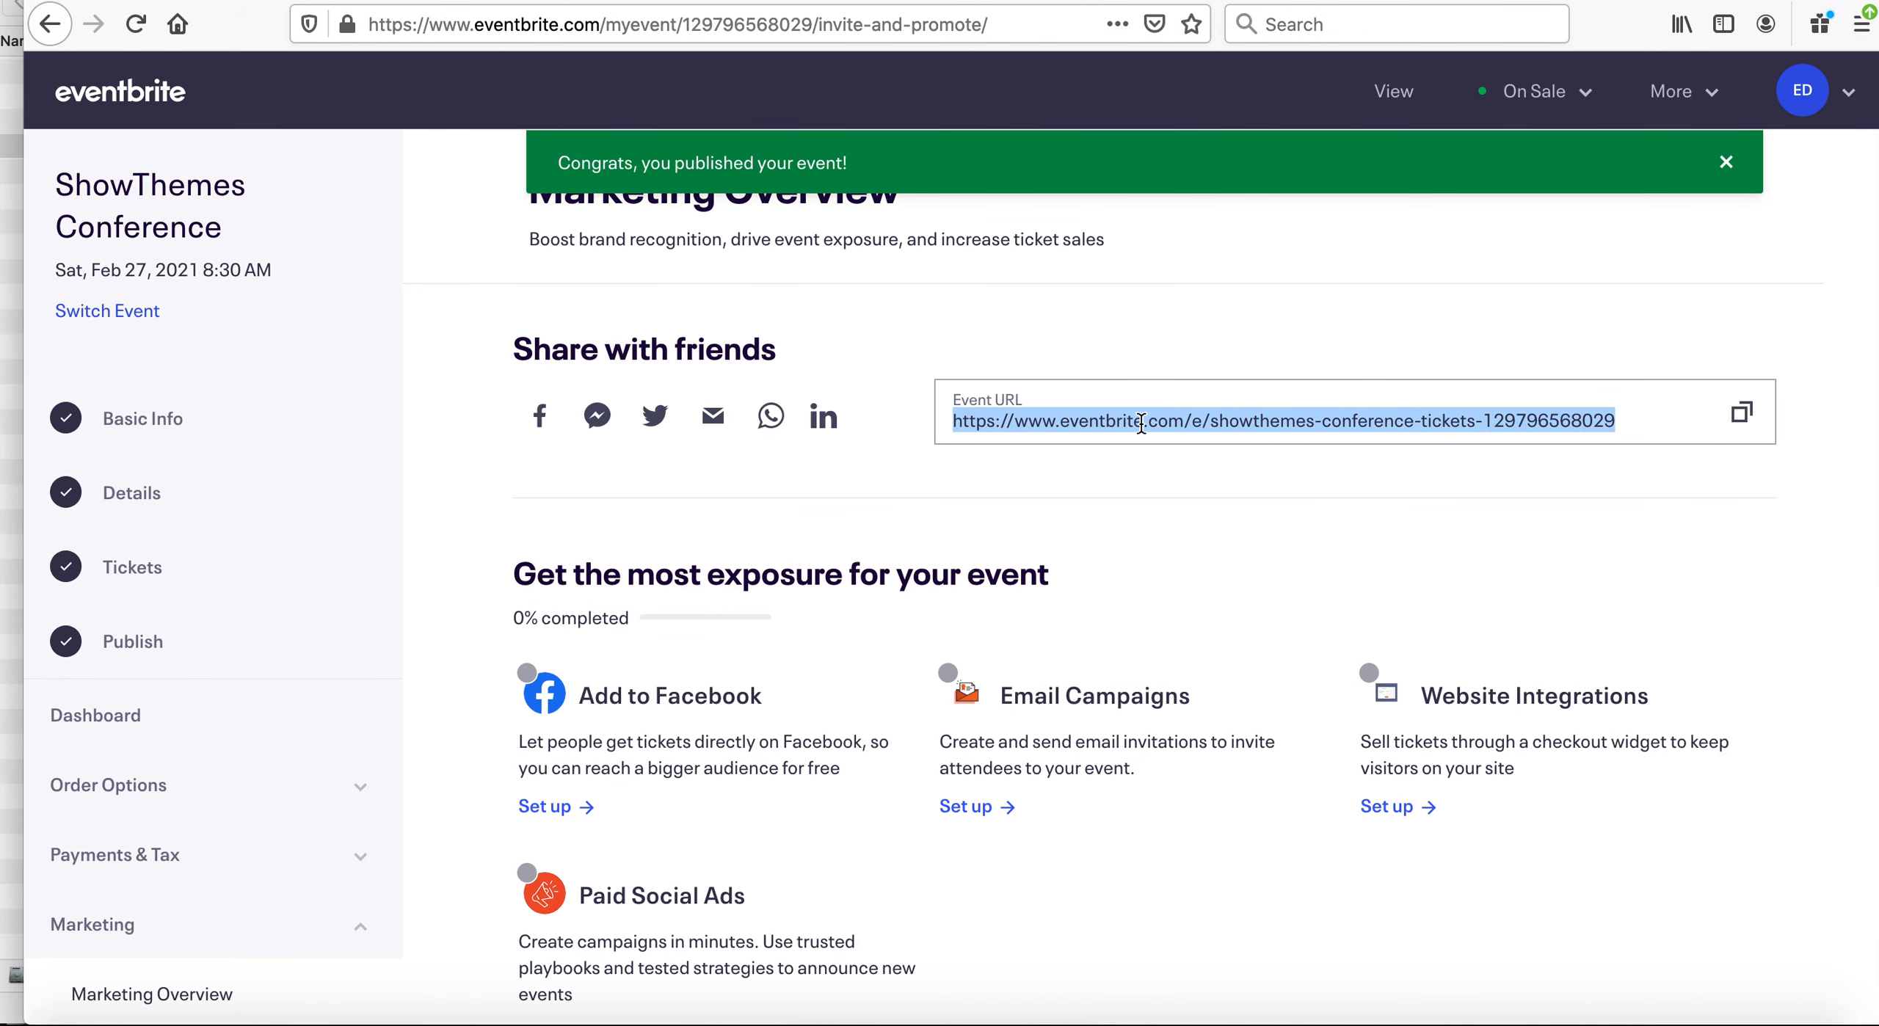
click(684, 2)
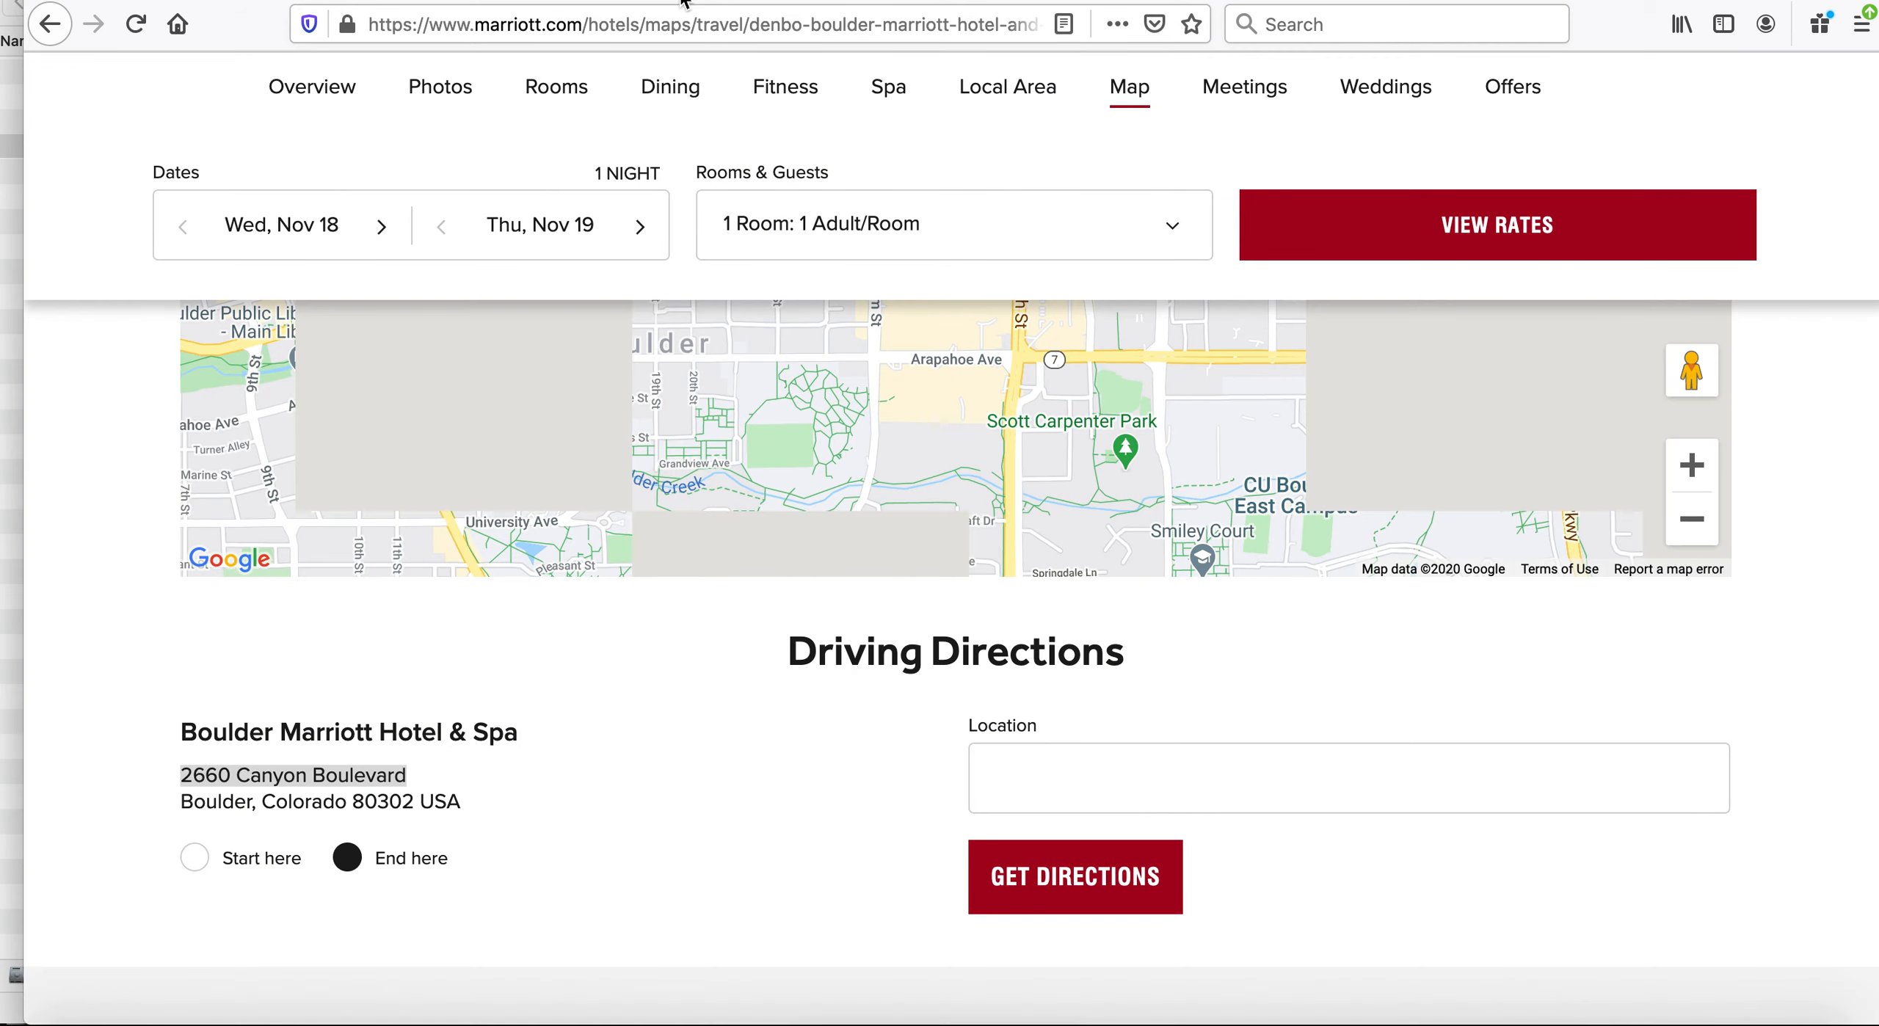
click(680, 17)
key(super+v)
key(Return)
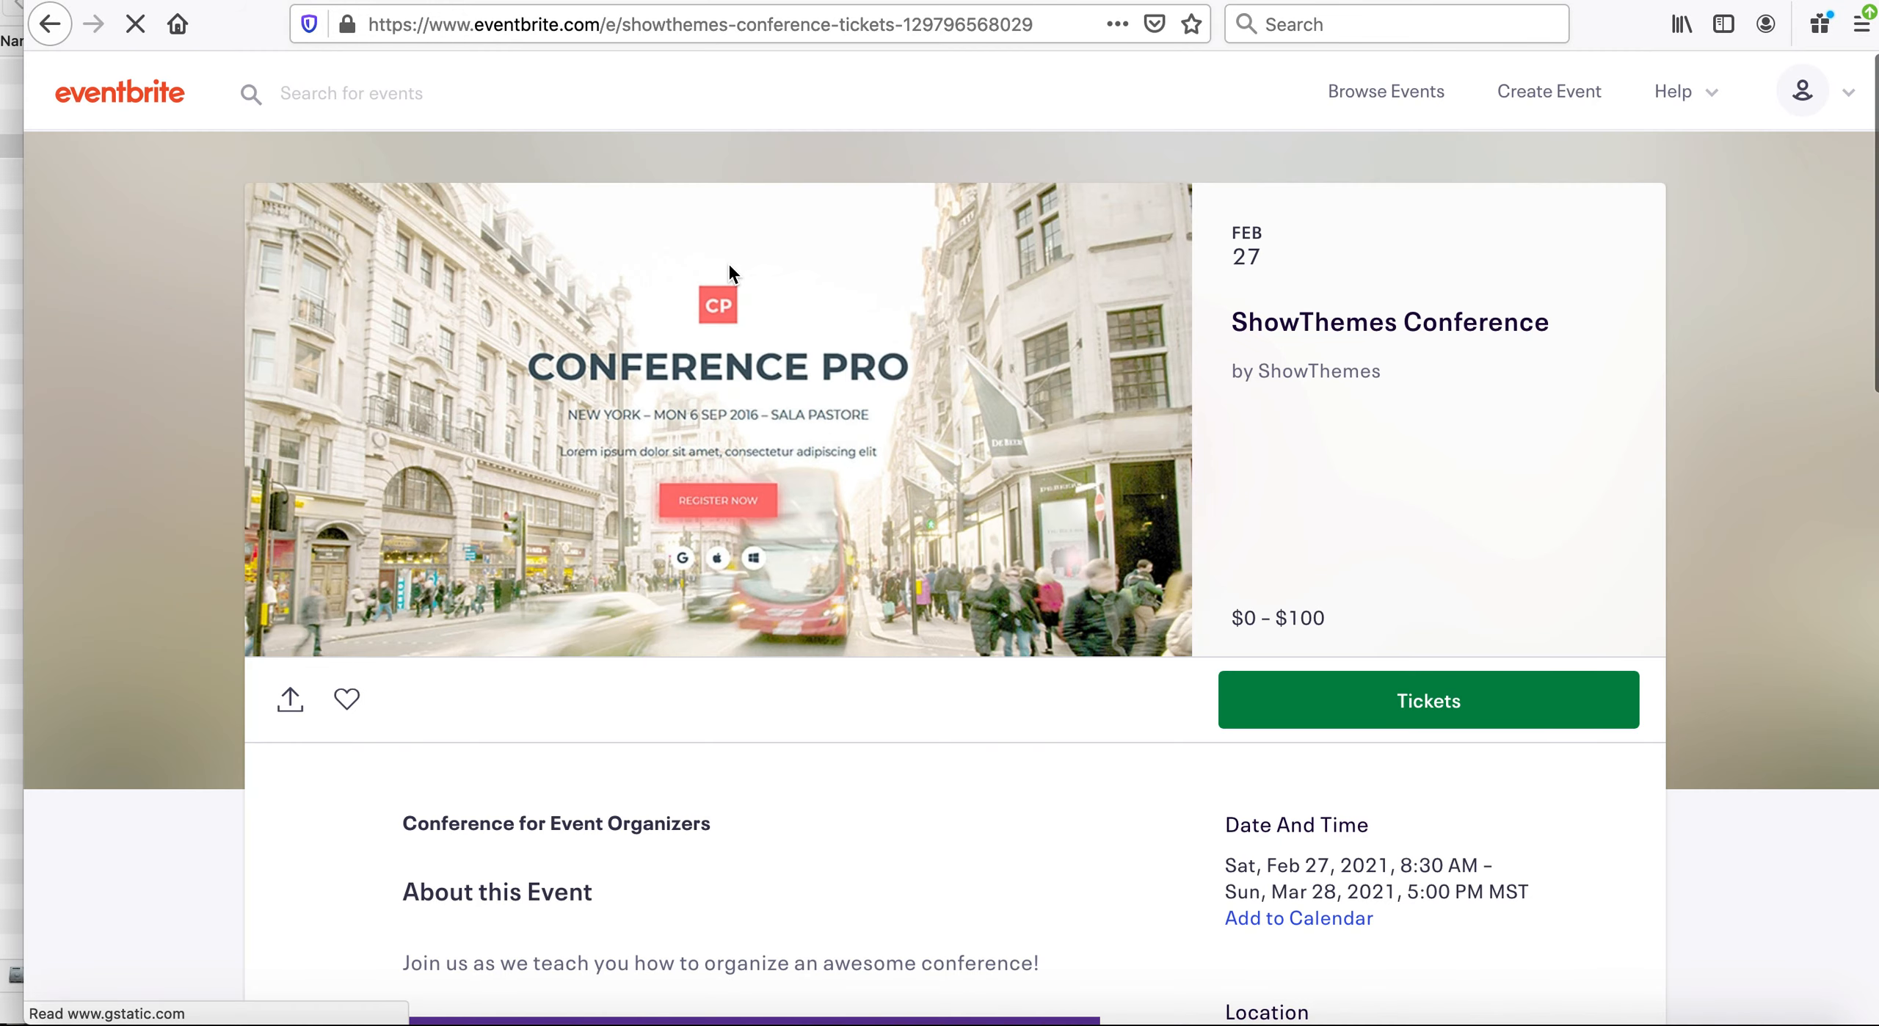
scroll(728, 261, down, 15)
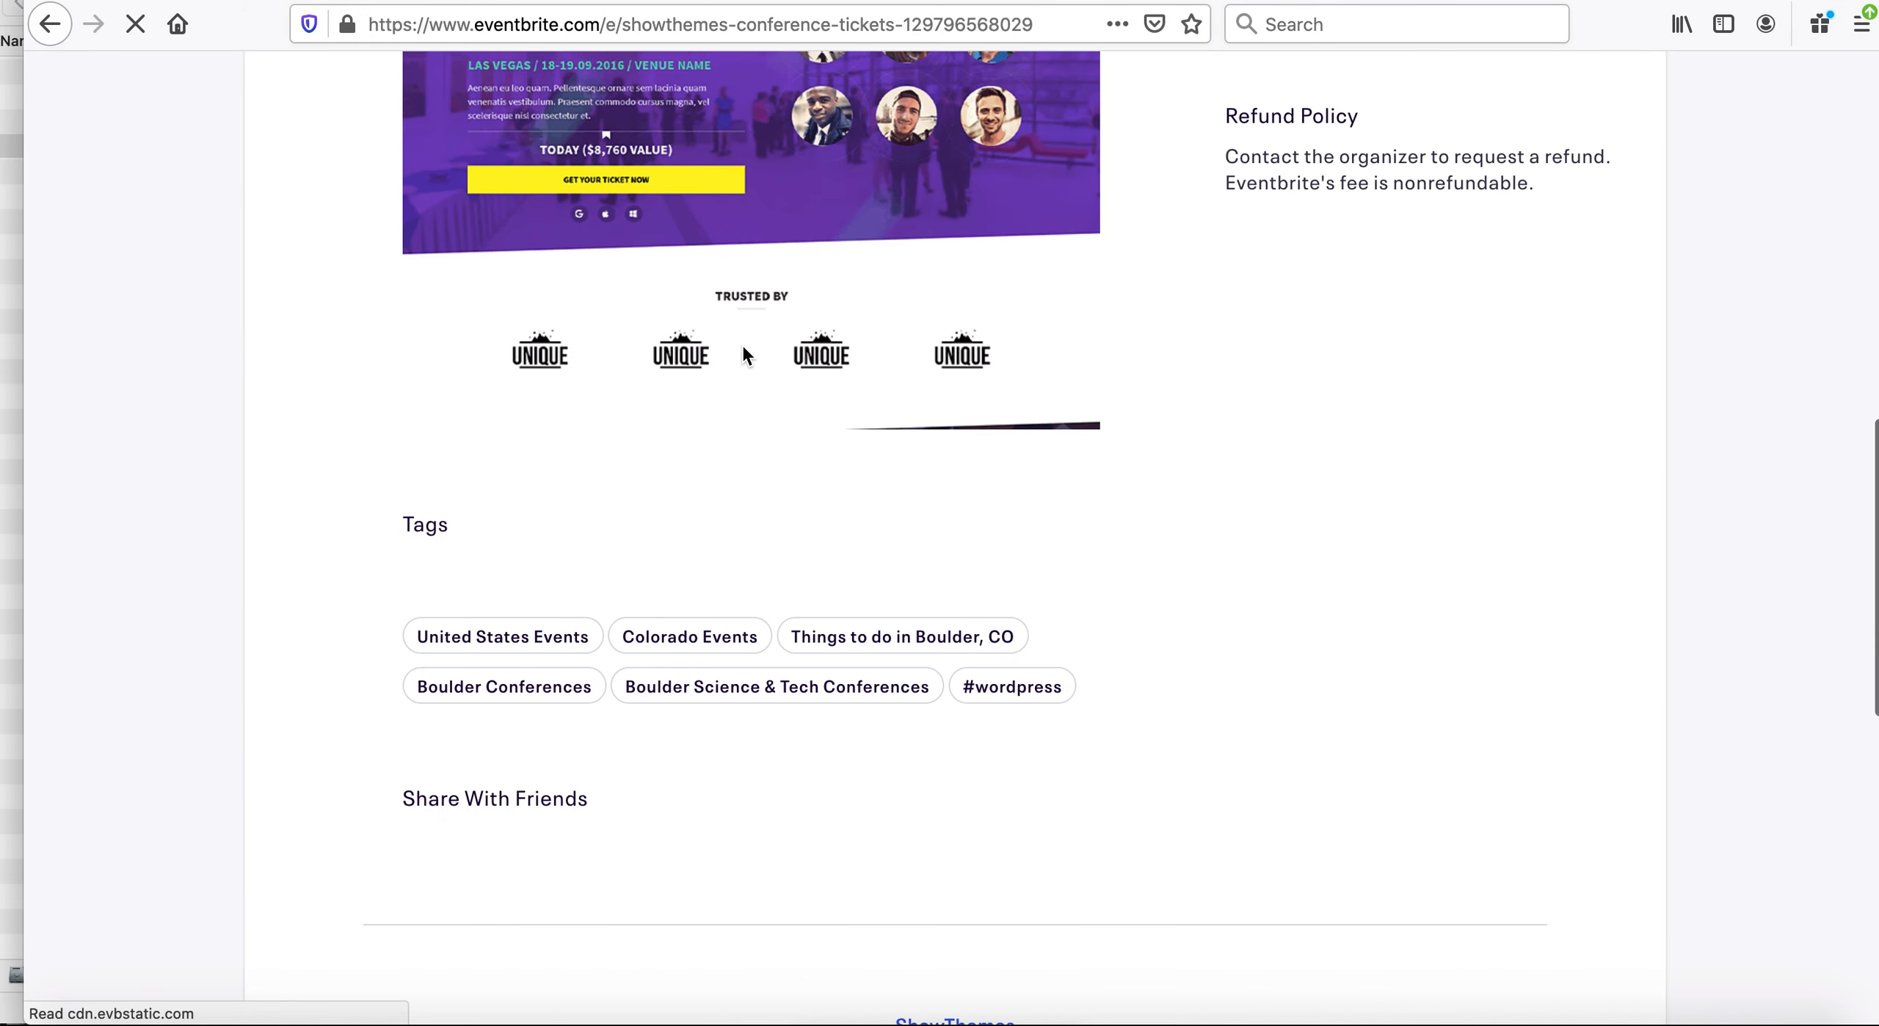
scroll(743, 354, up, 8)
scroll(743, 351, up, 10)
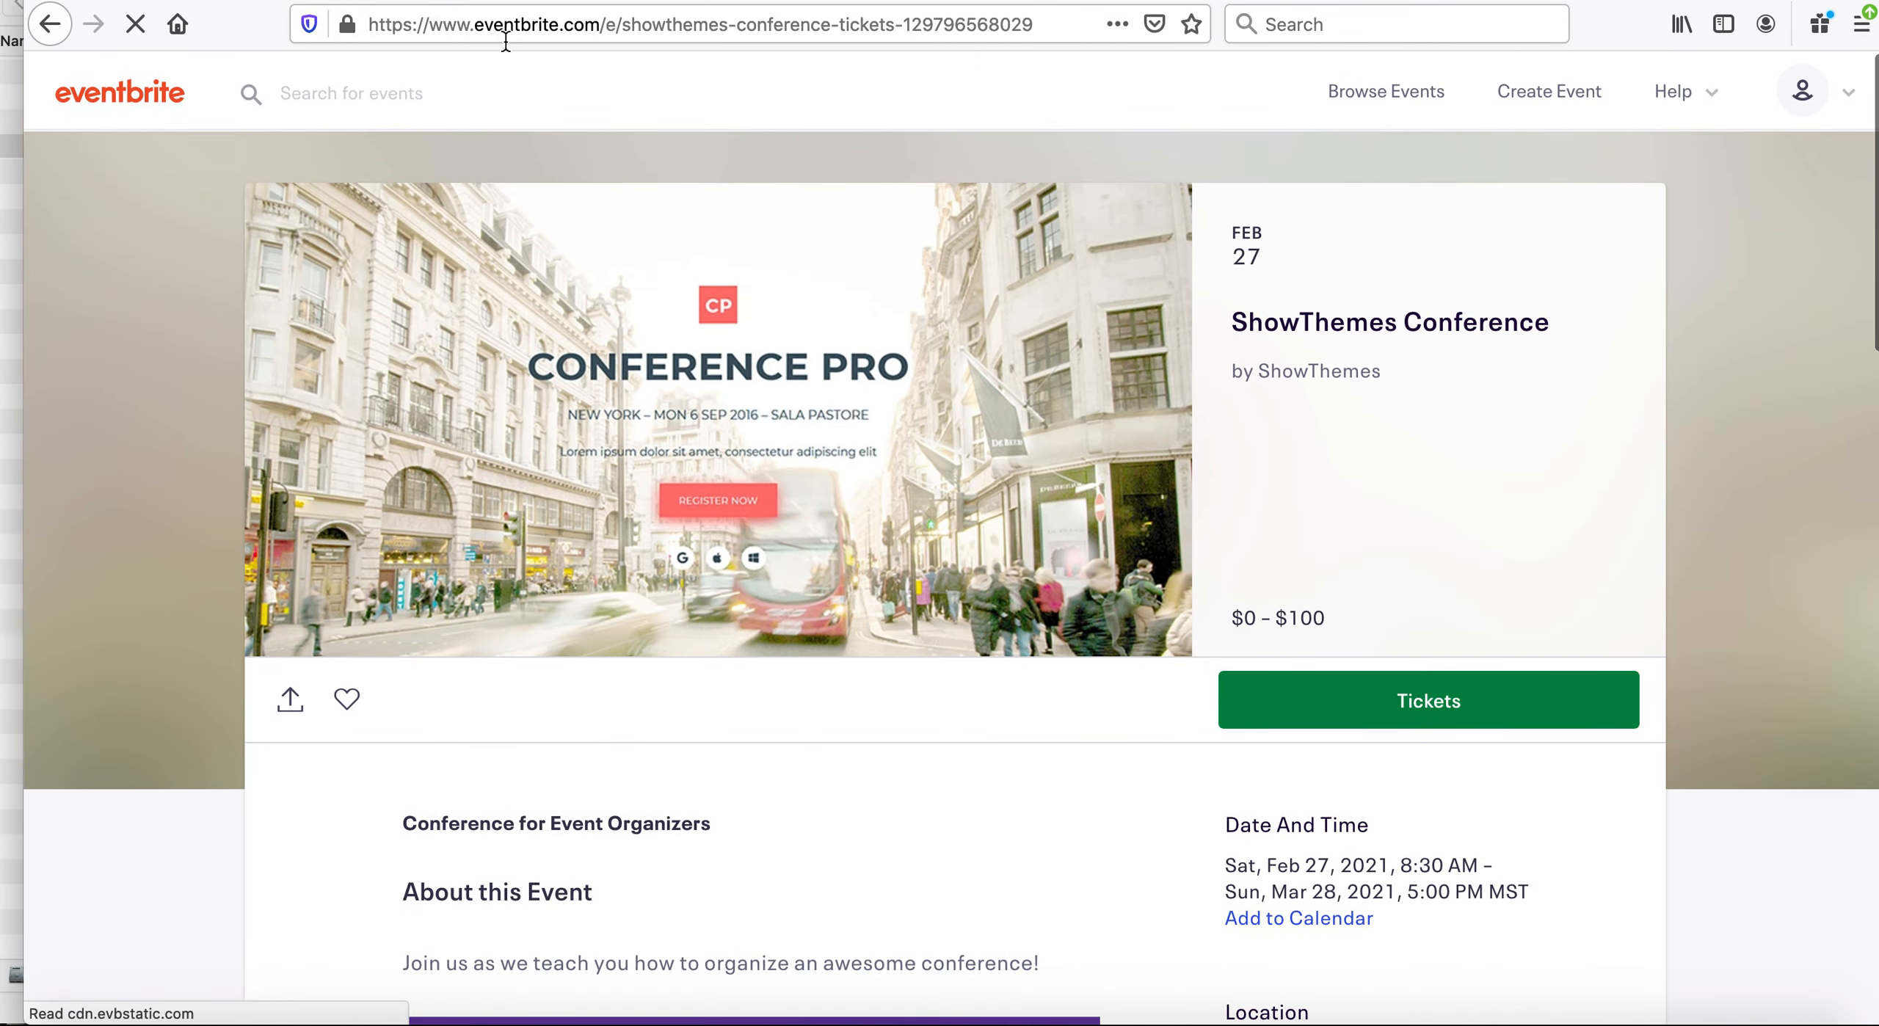
Return to the event's marketing overview and open the embedded checkout setup under Website Integrations.
key(ctrl+shift+Tab)
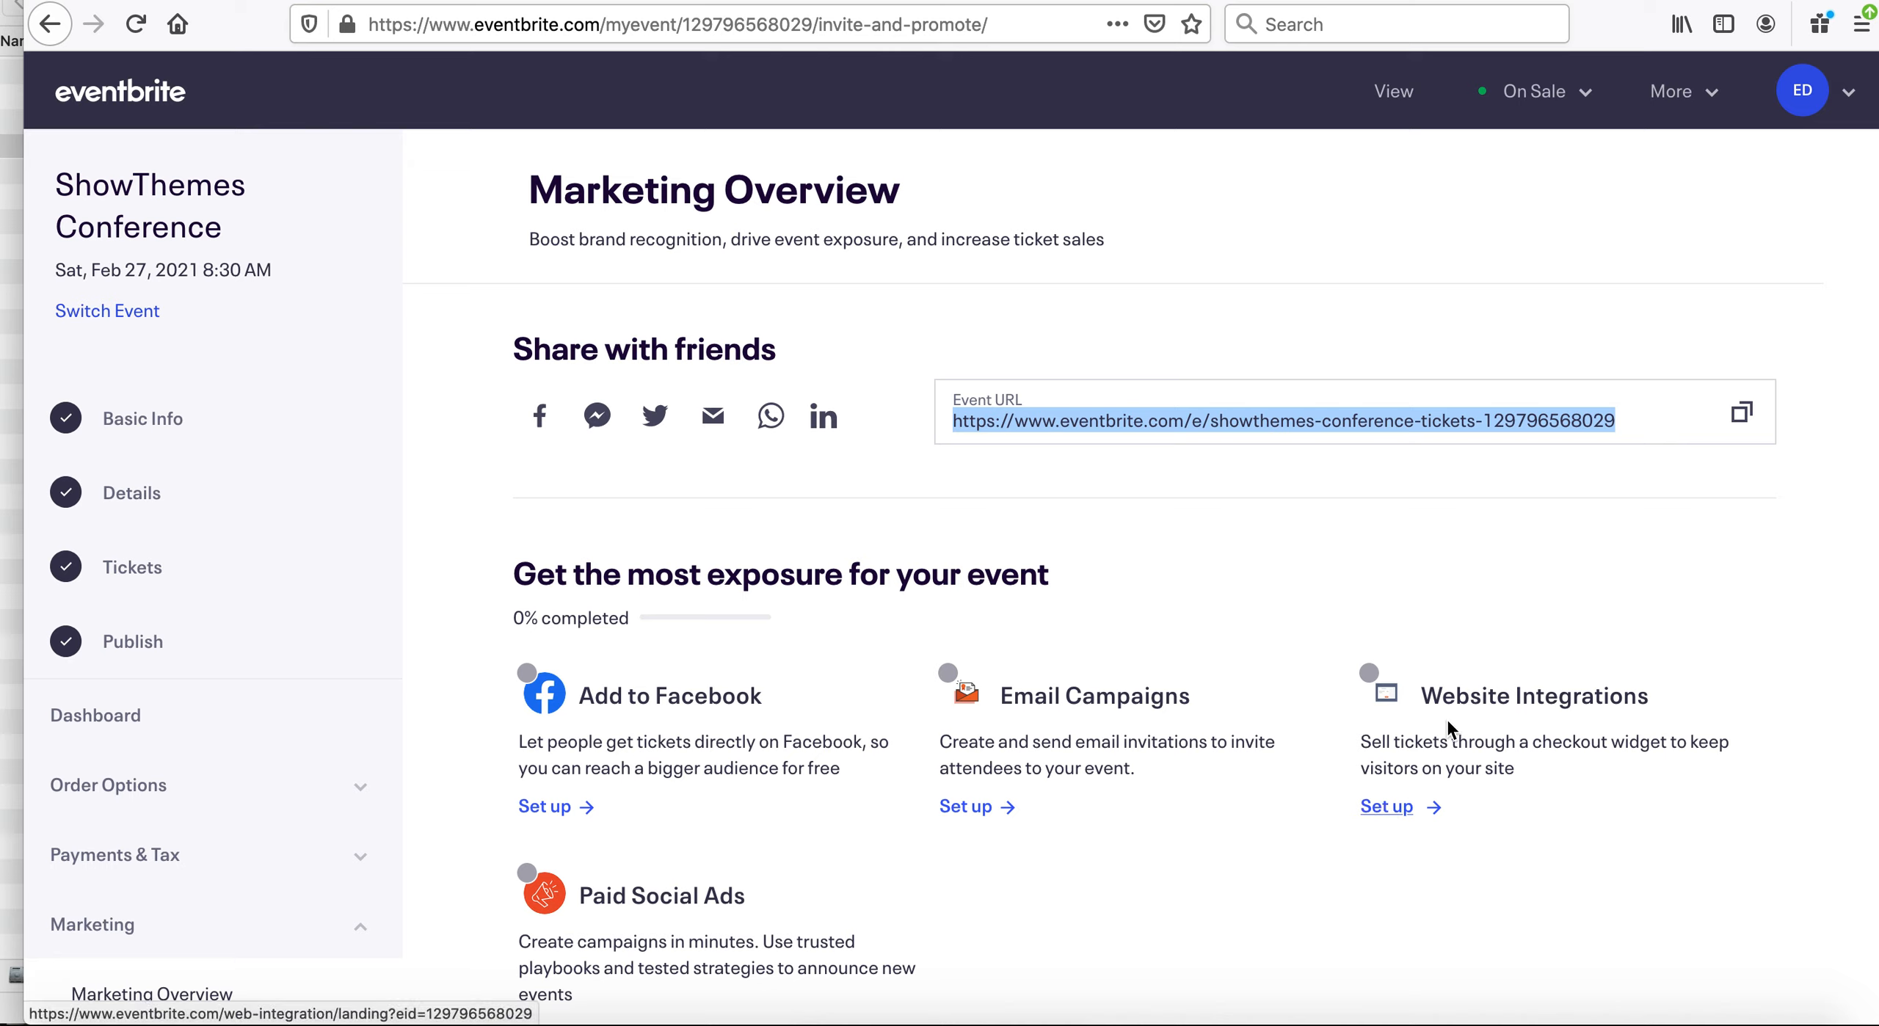
click(1386, 807)
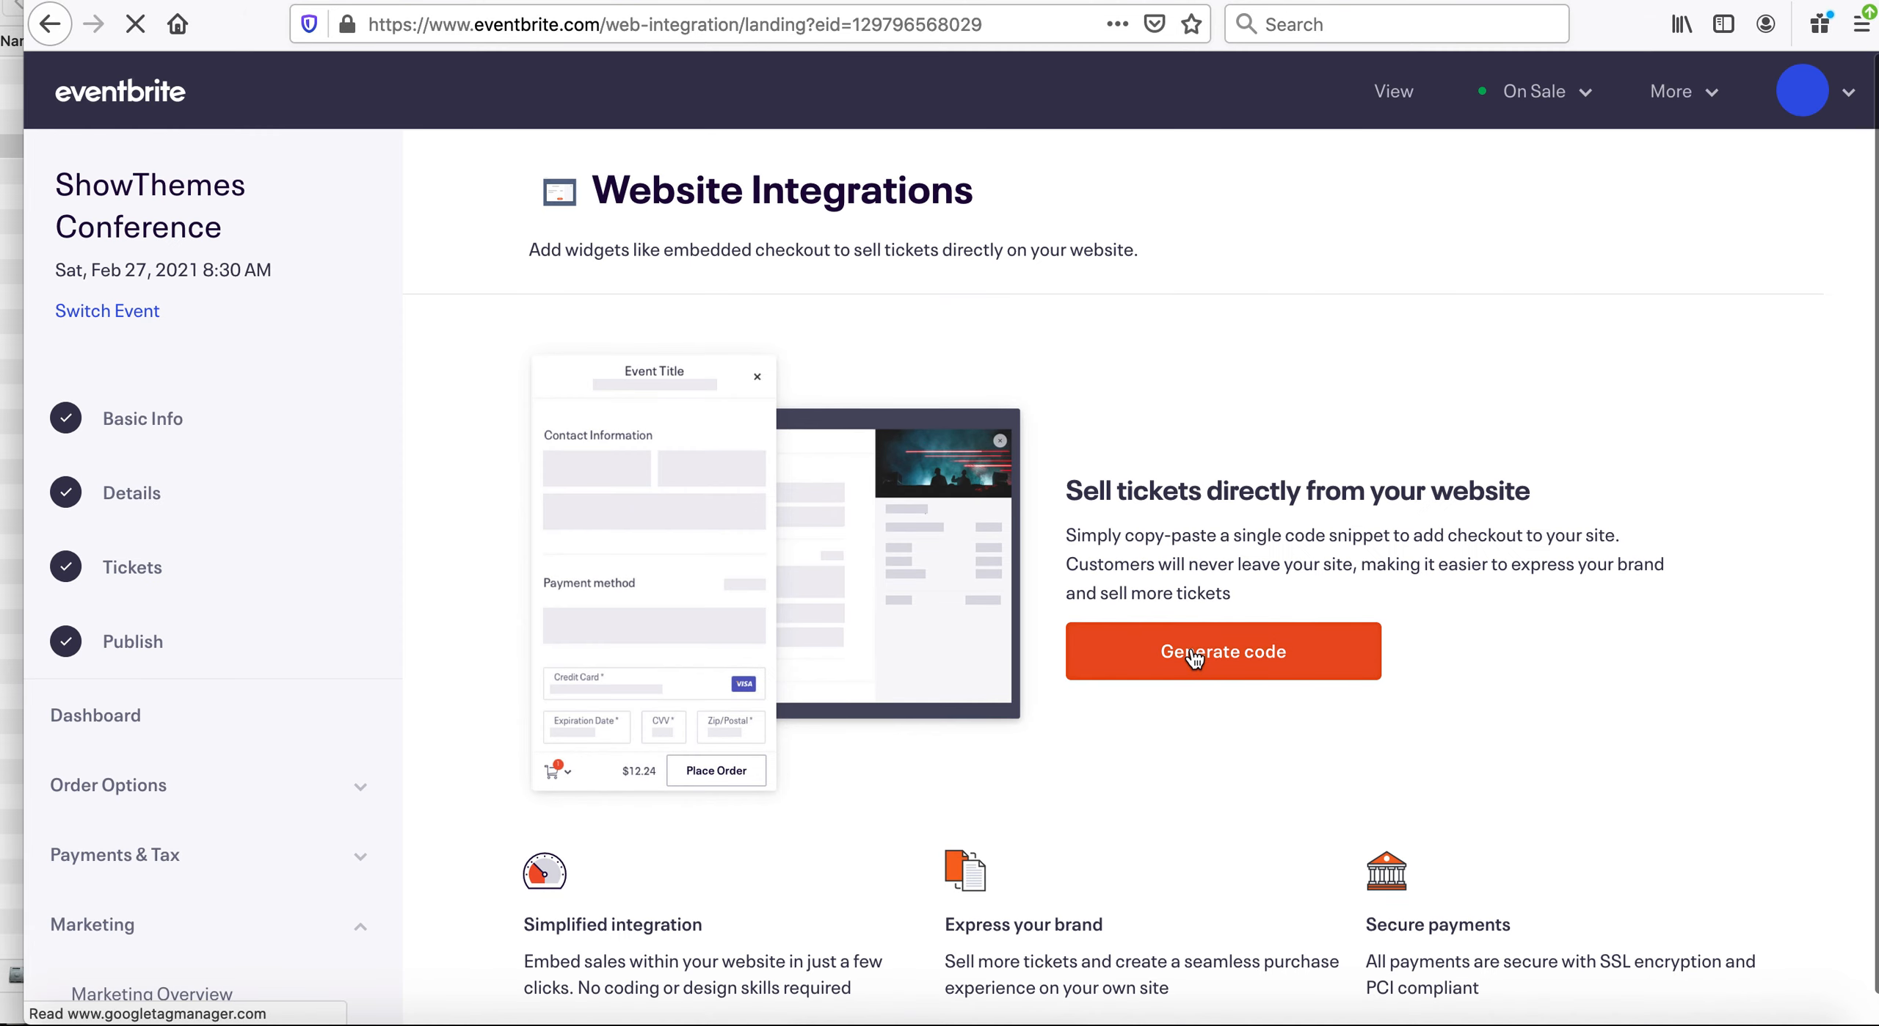
click(1193, 655)
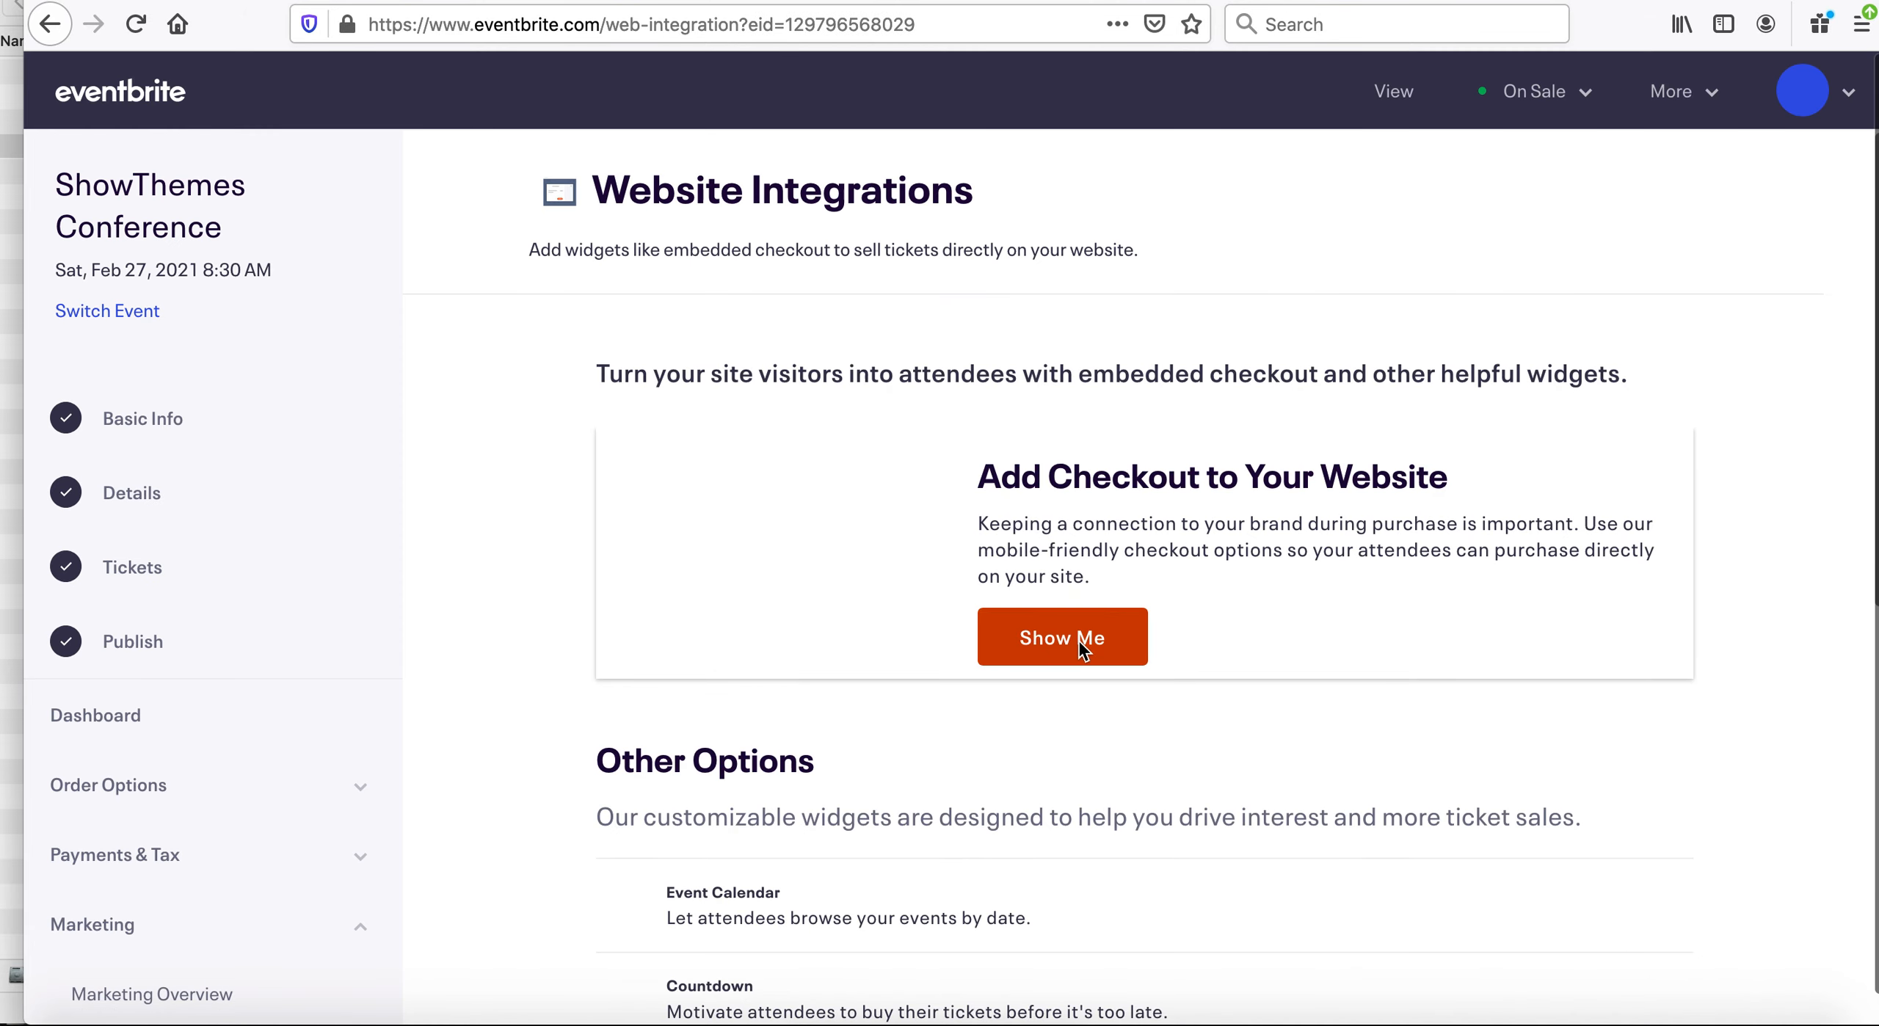
click(1063, 640)
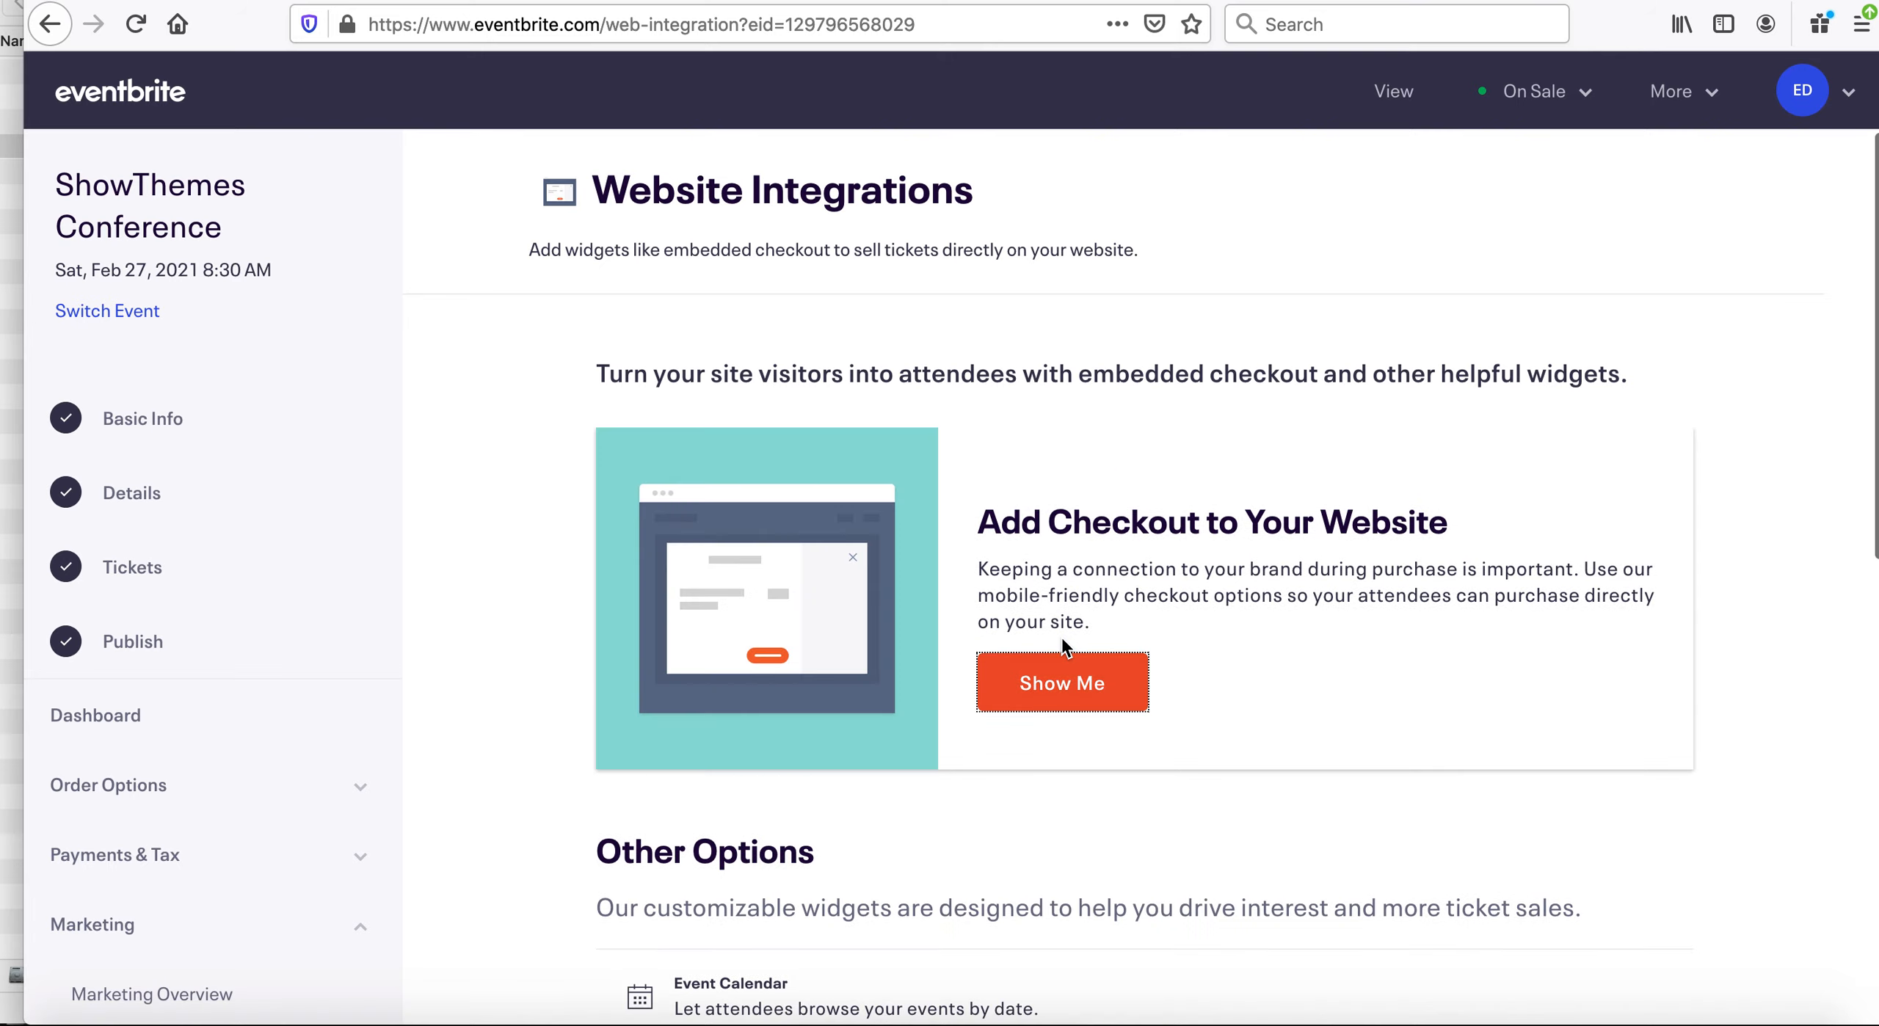
click(1069, 684)
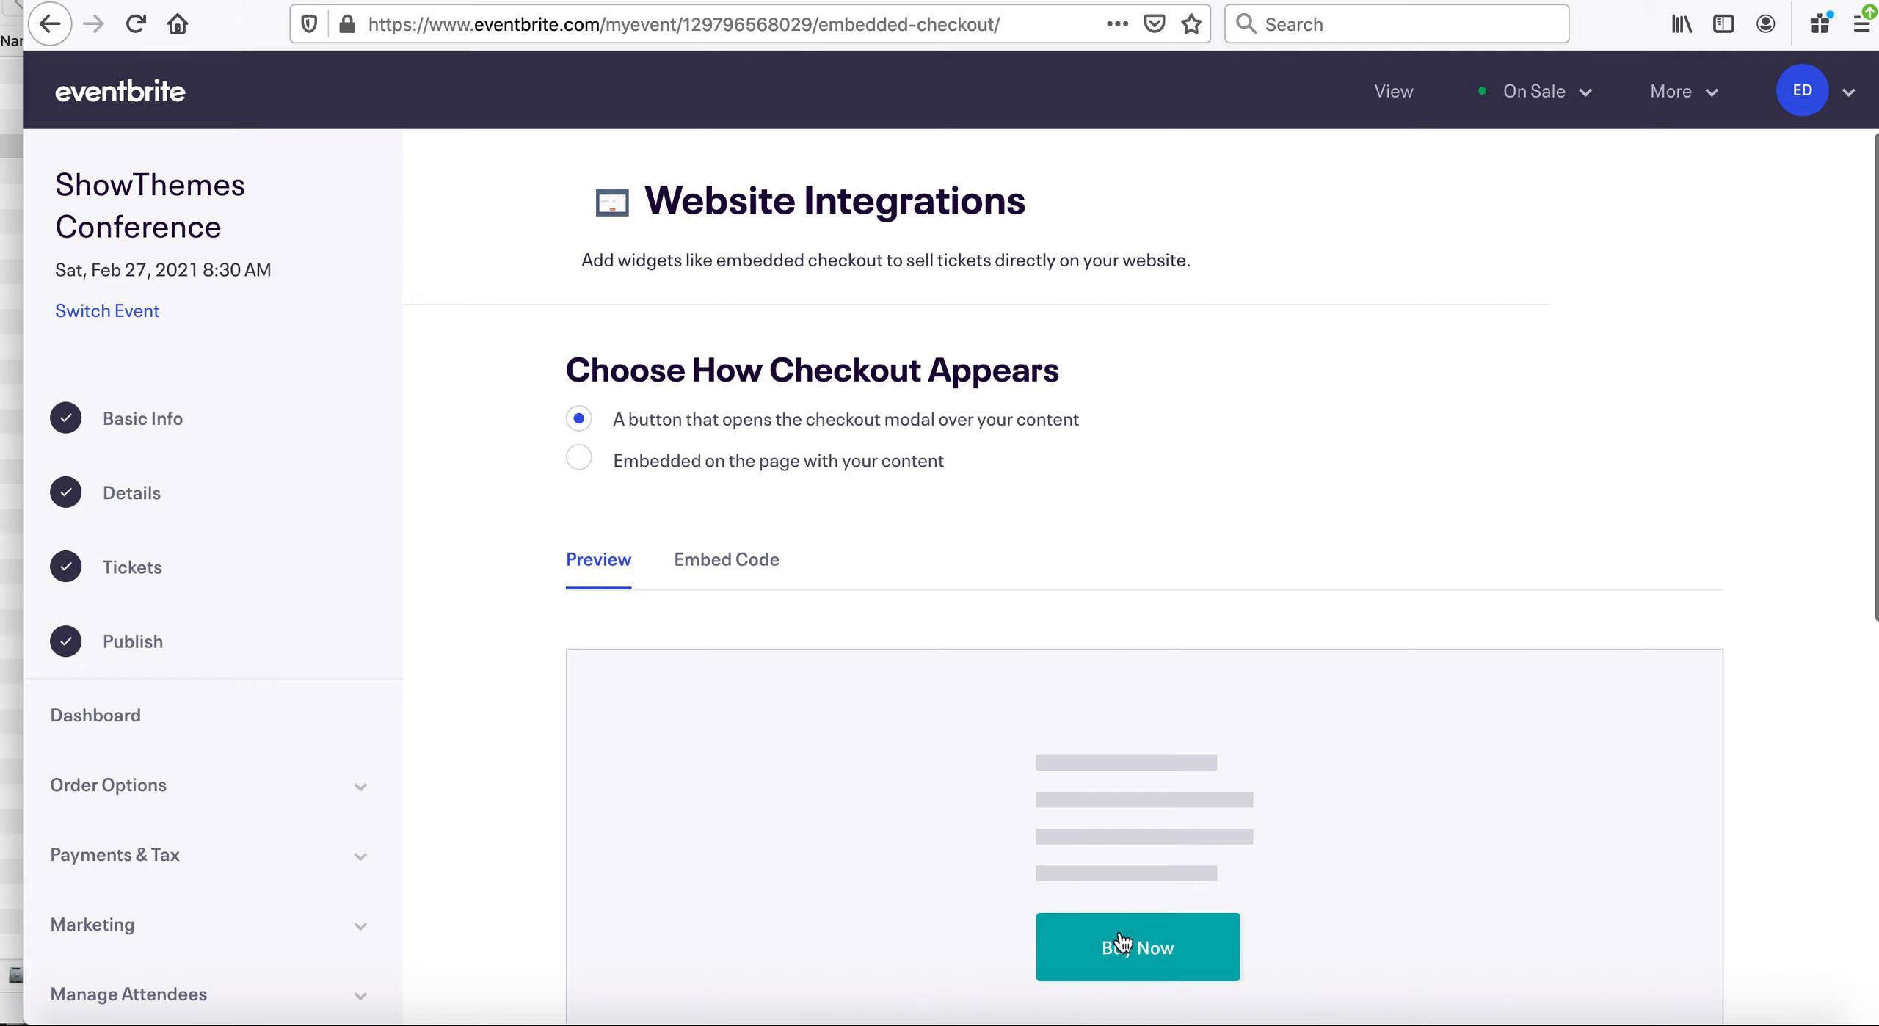
Set the checkout to appear embedded on the page with the content, check its preview and open the embed code.
click(584, 463)
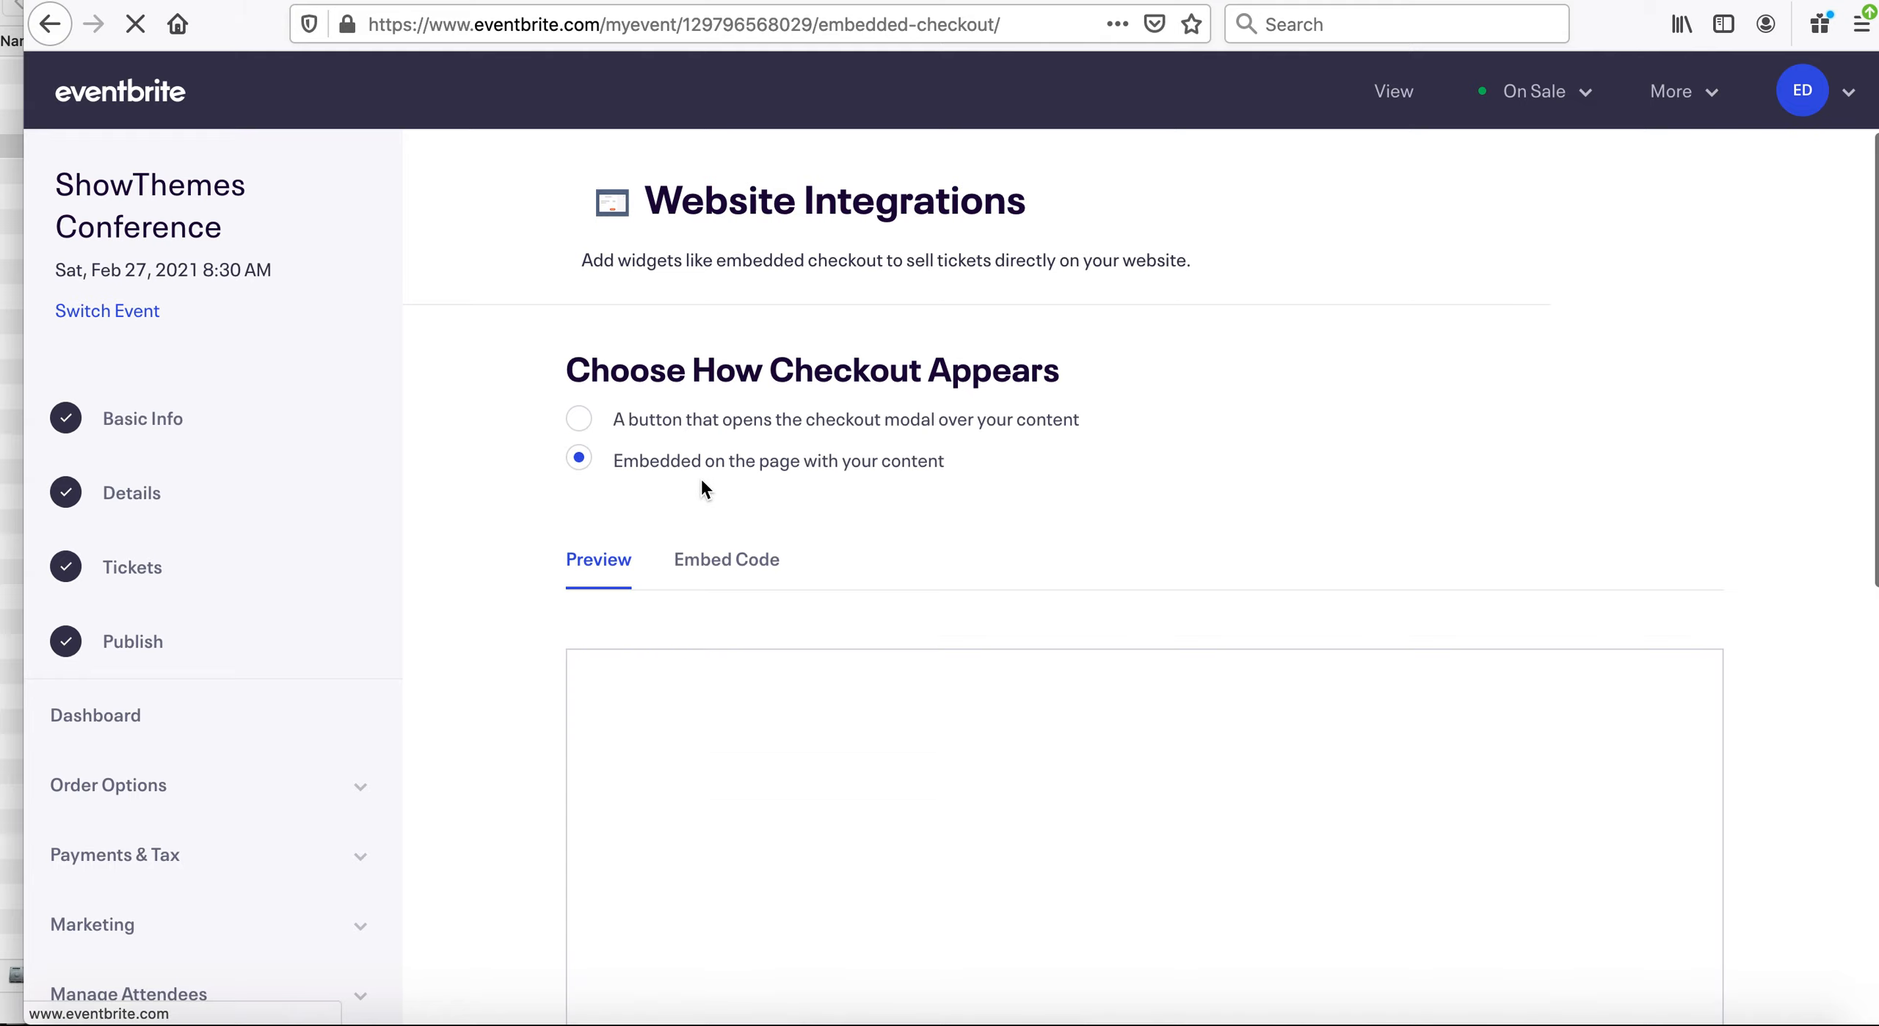
scroll(776, 471, down, 3)
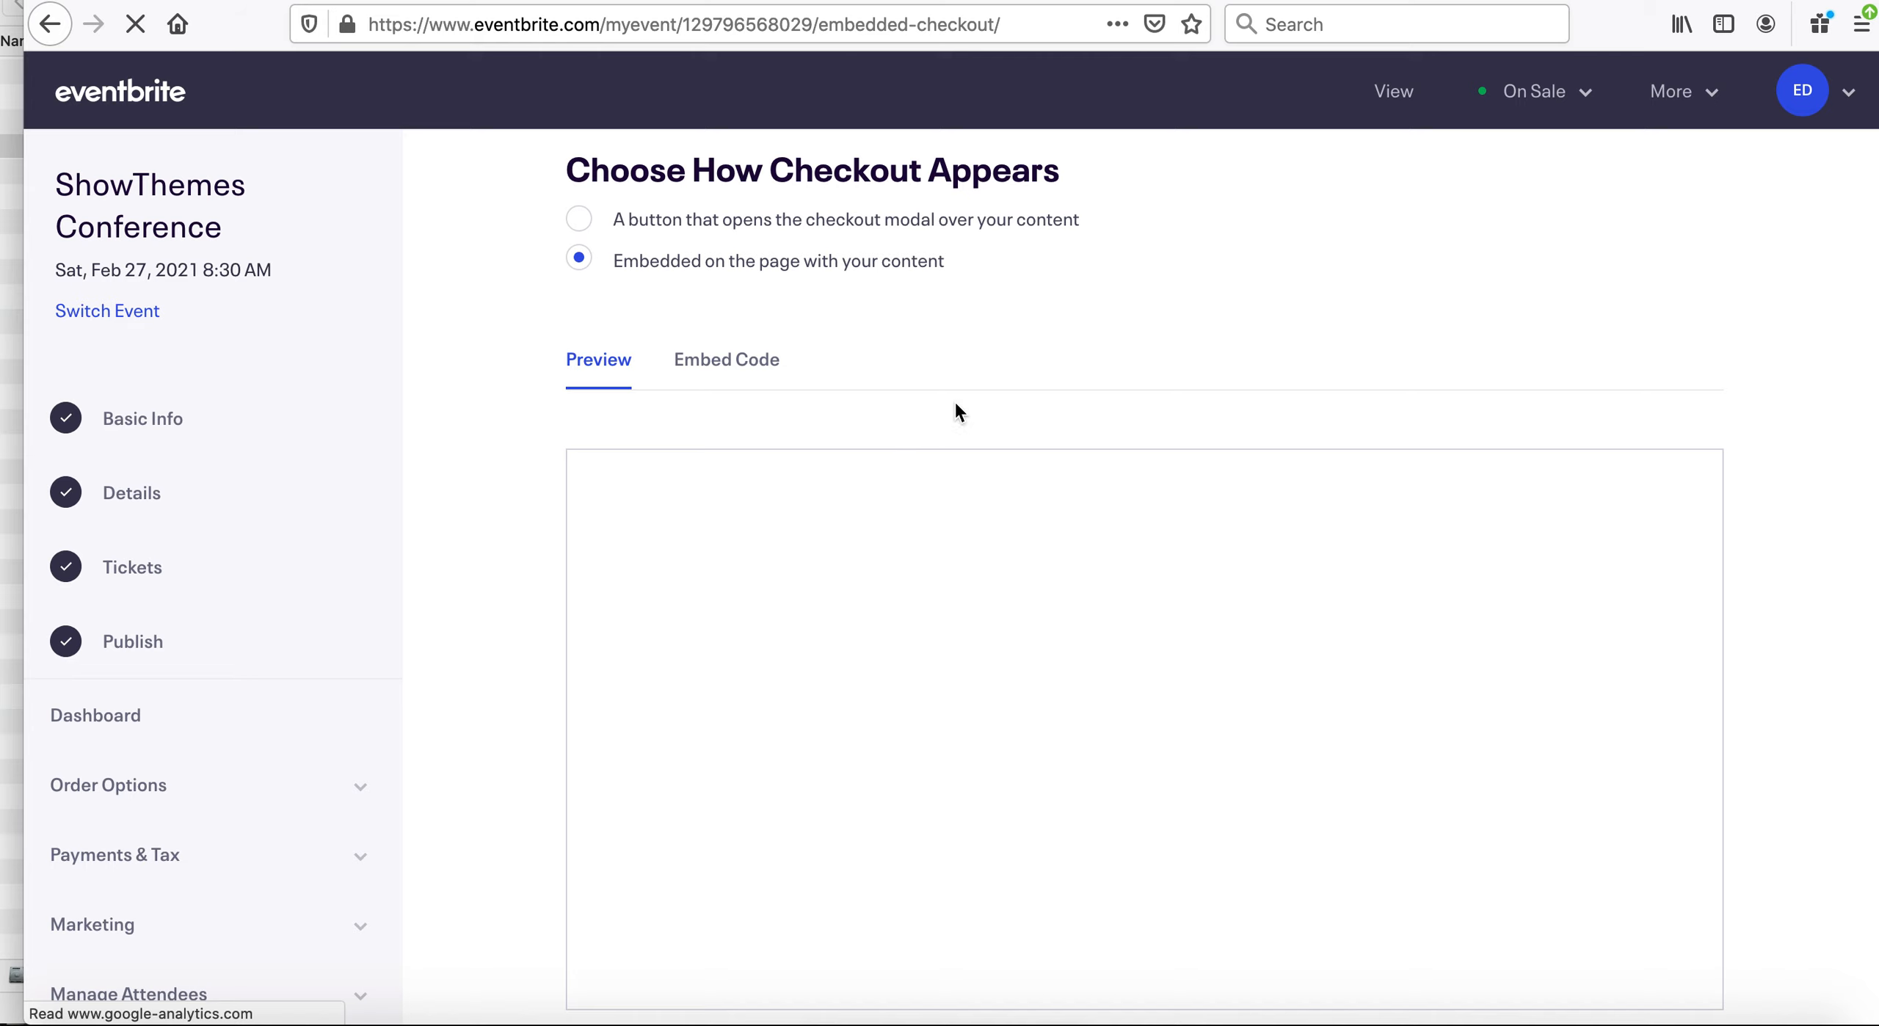
scroll(962, 404, down, 1)
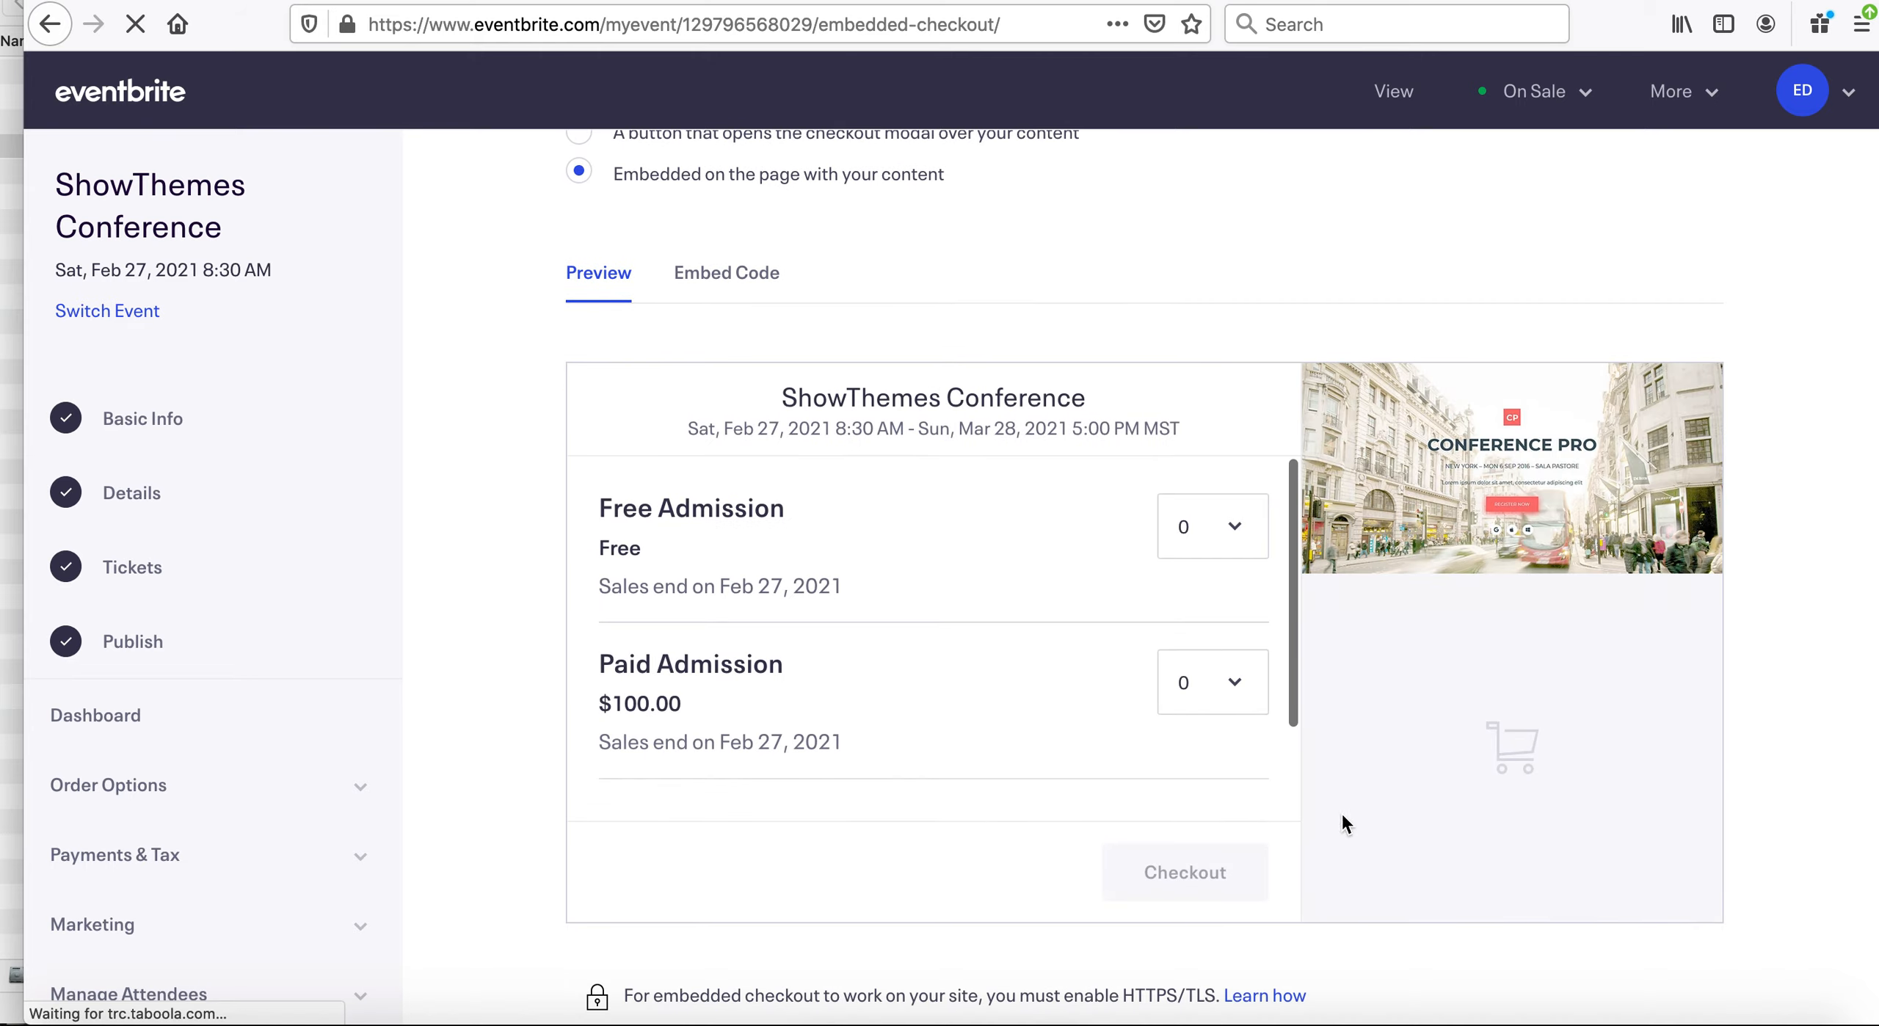
click(739, 277)
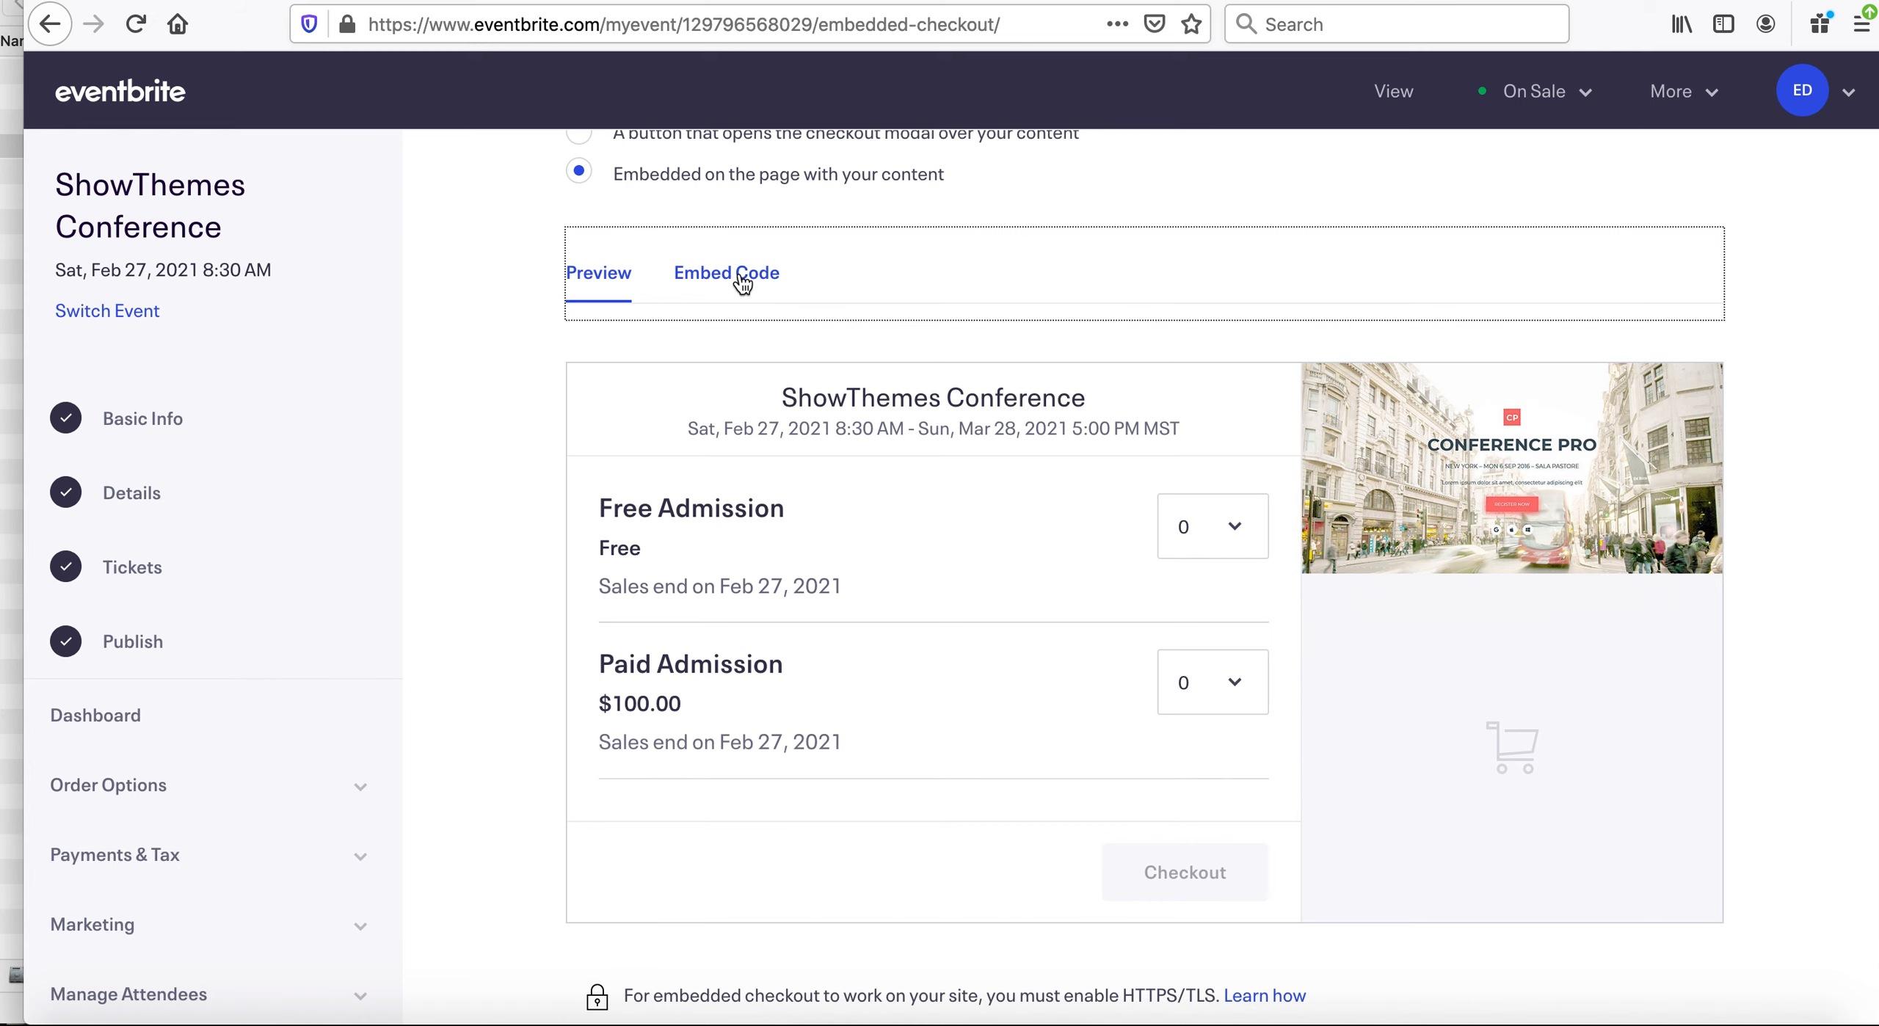
Copy the entire embedded checkout code and switch to the Conference Pro website's browser tab.
click(722, 453)
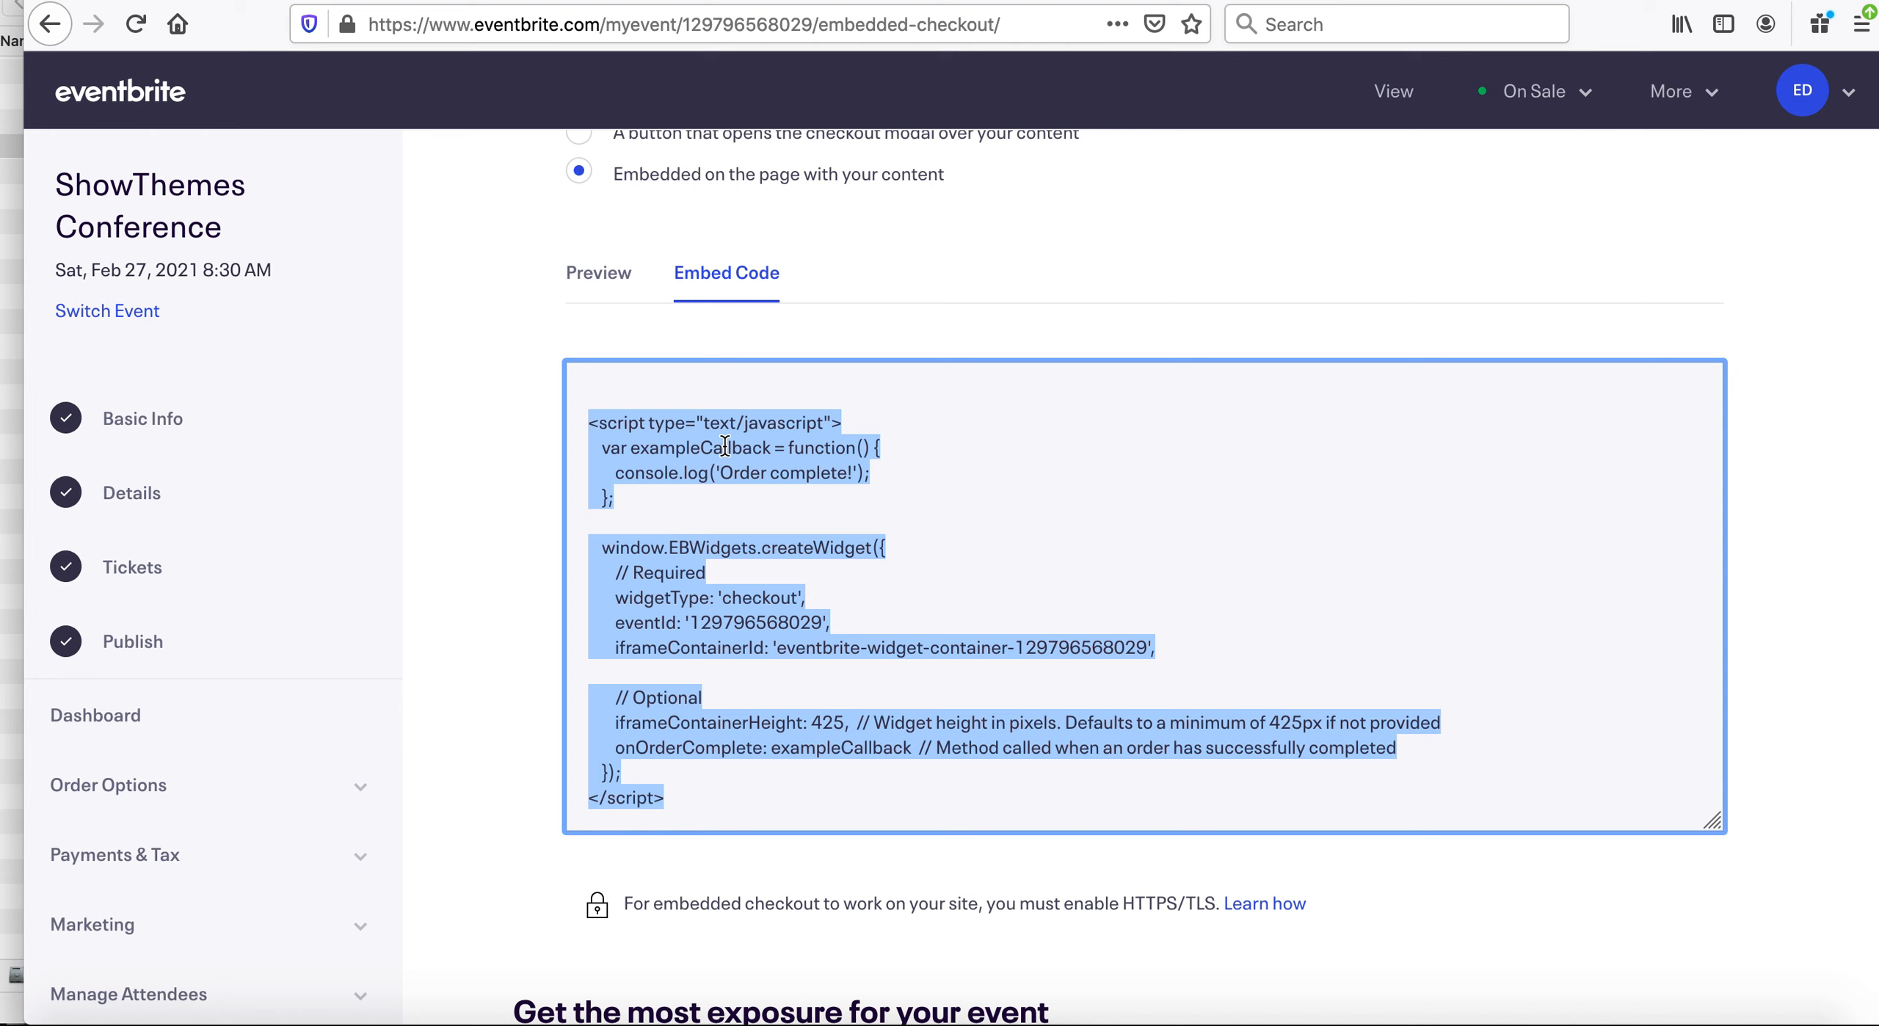
click(890, 1)
mouse_move(876, 89)
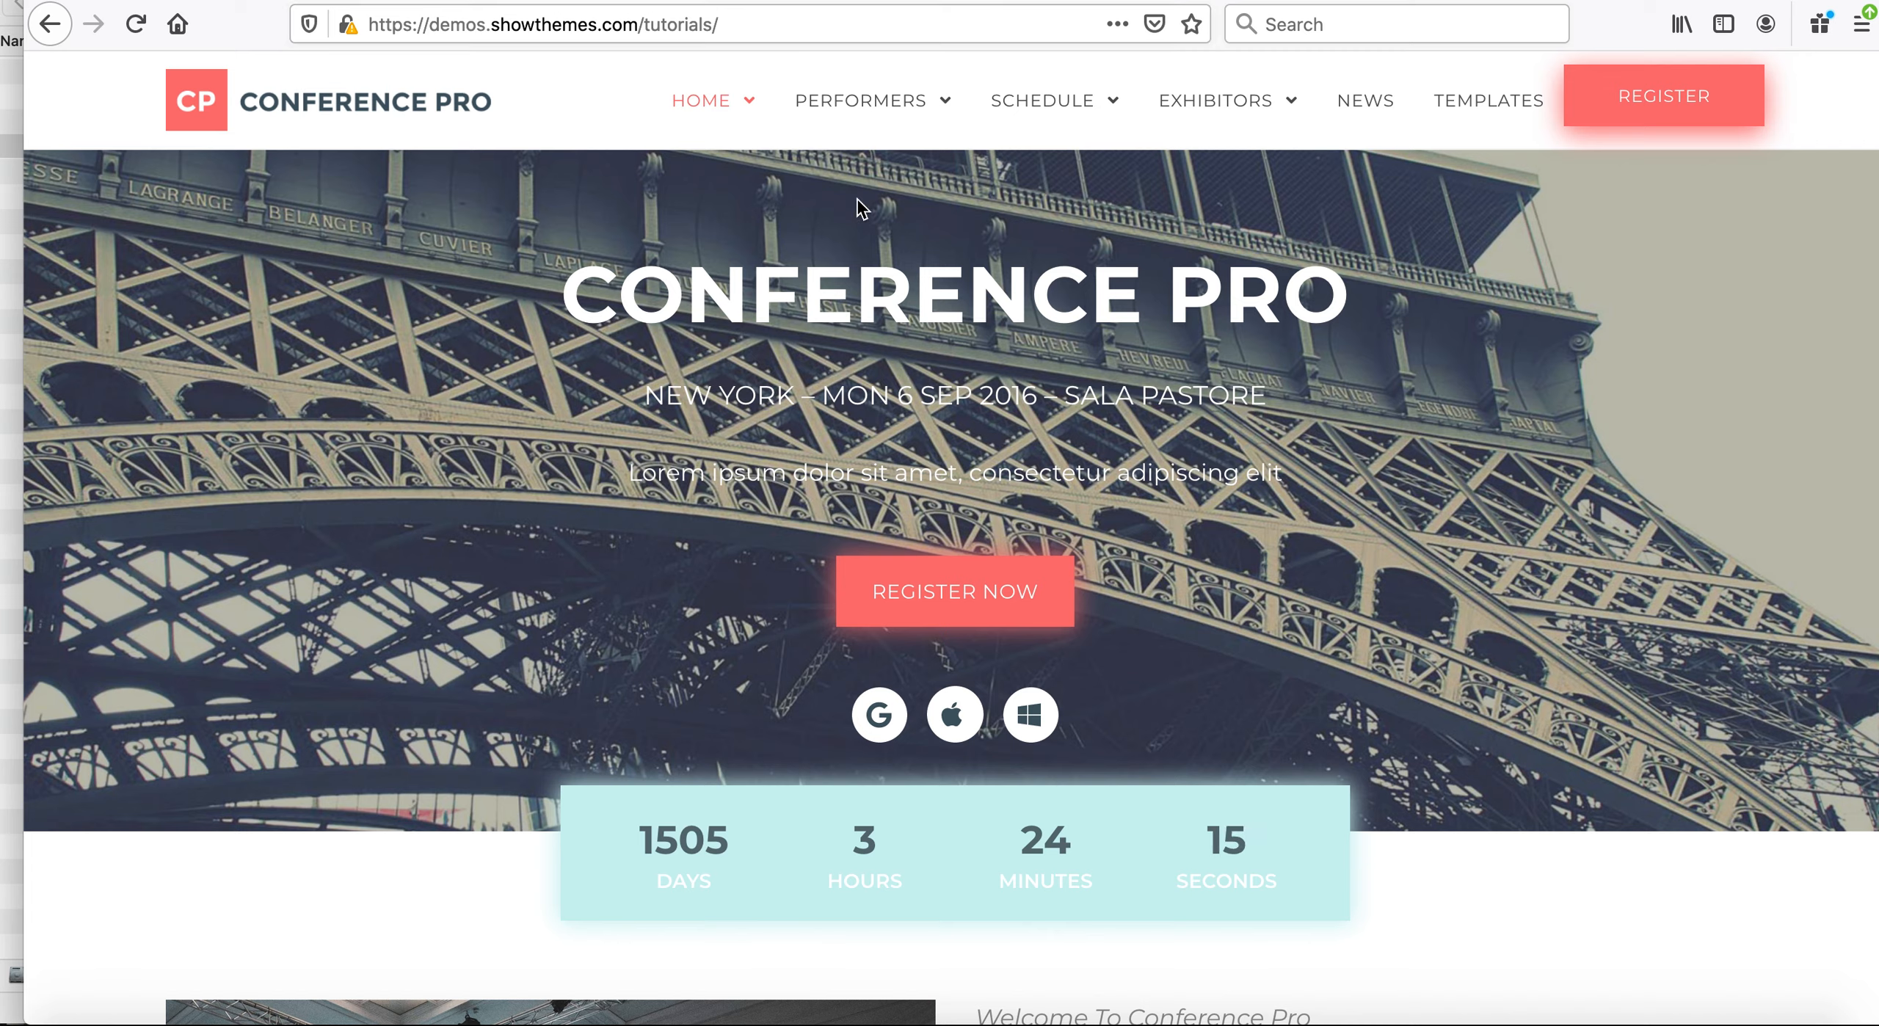
Go to the demo site's WordPress admin at demos.showthemes.com/tutorials/wp-admin and start a new page.
click(740, 29)
click(740, 28)
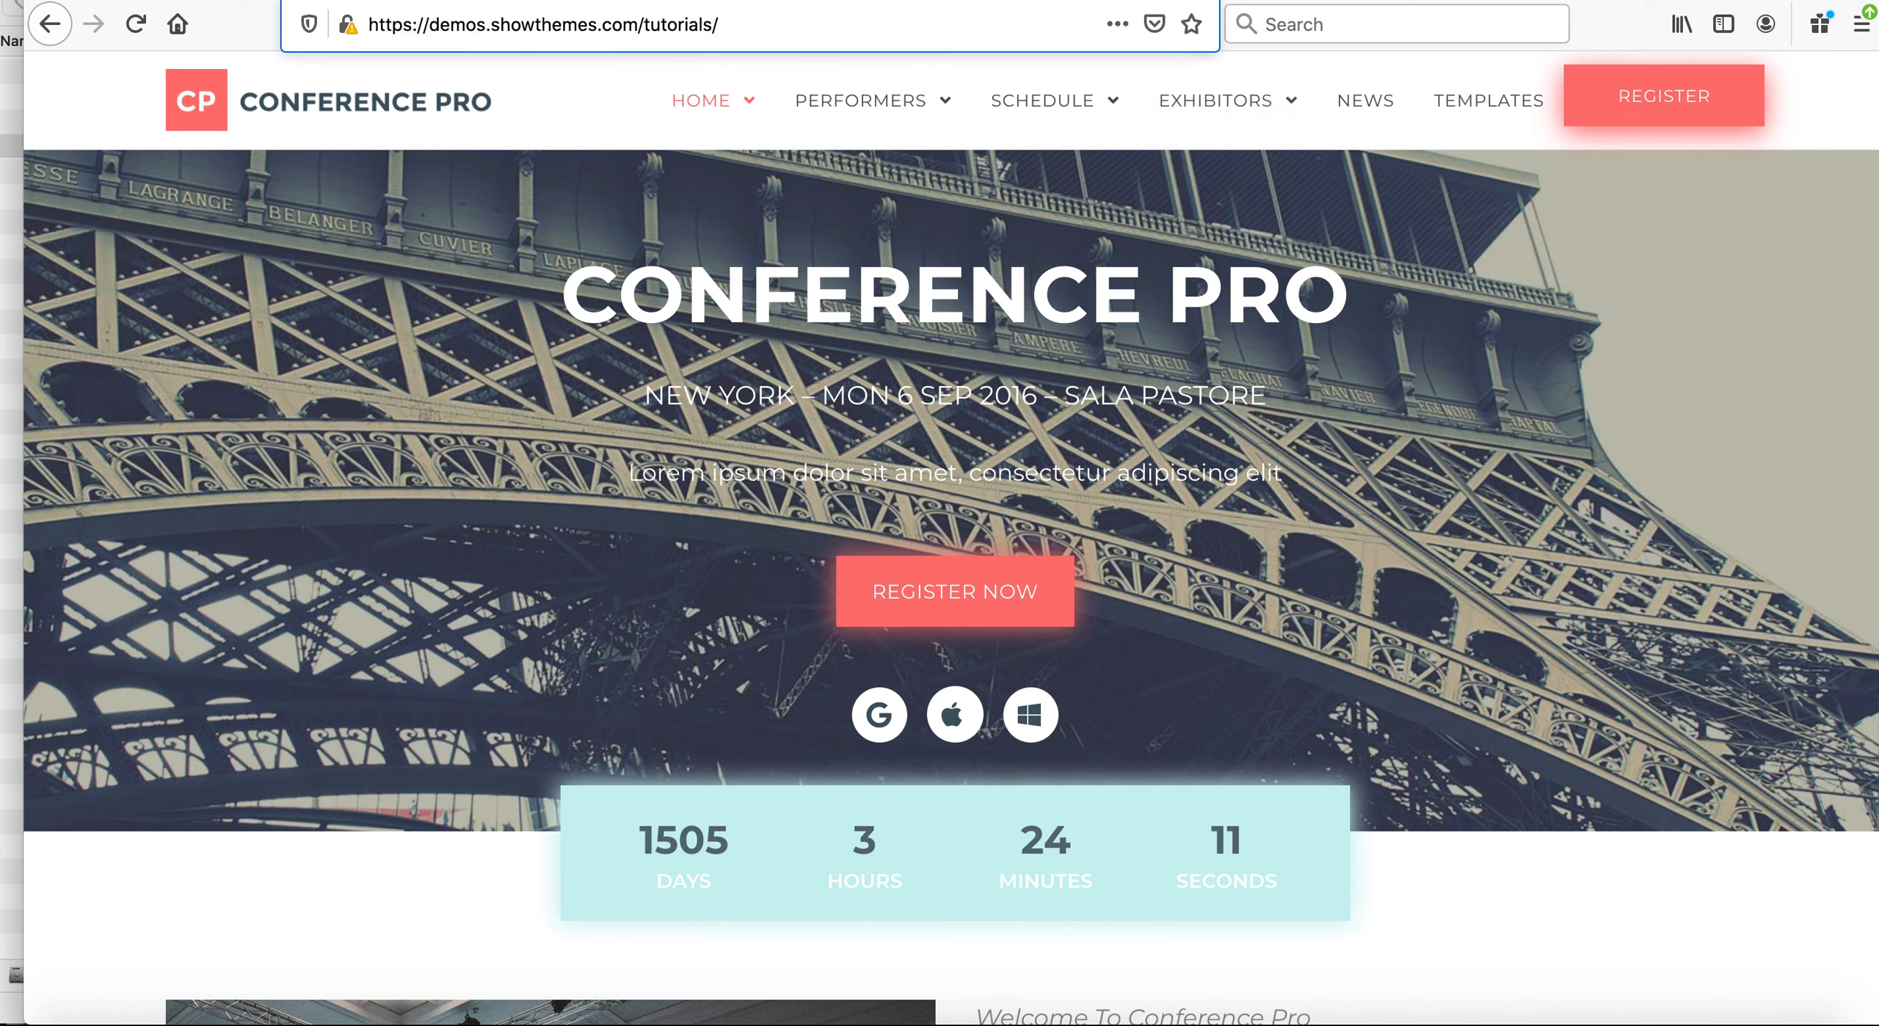
text(wp-adm)
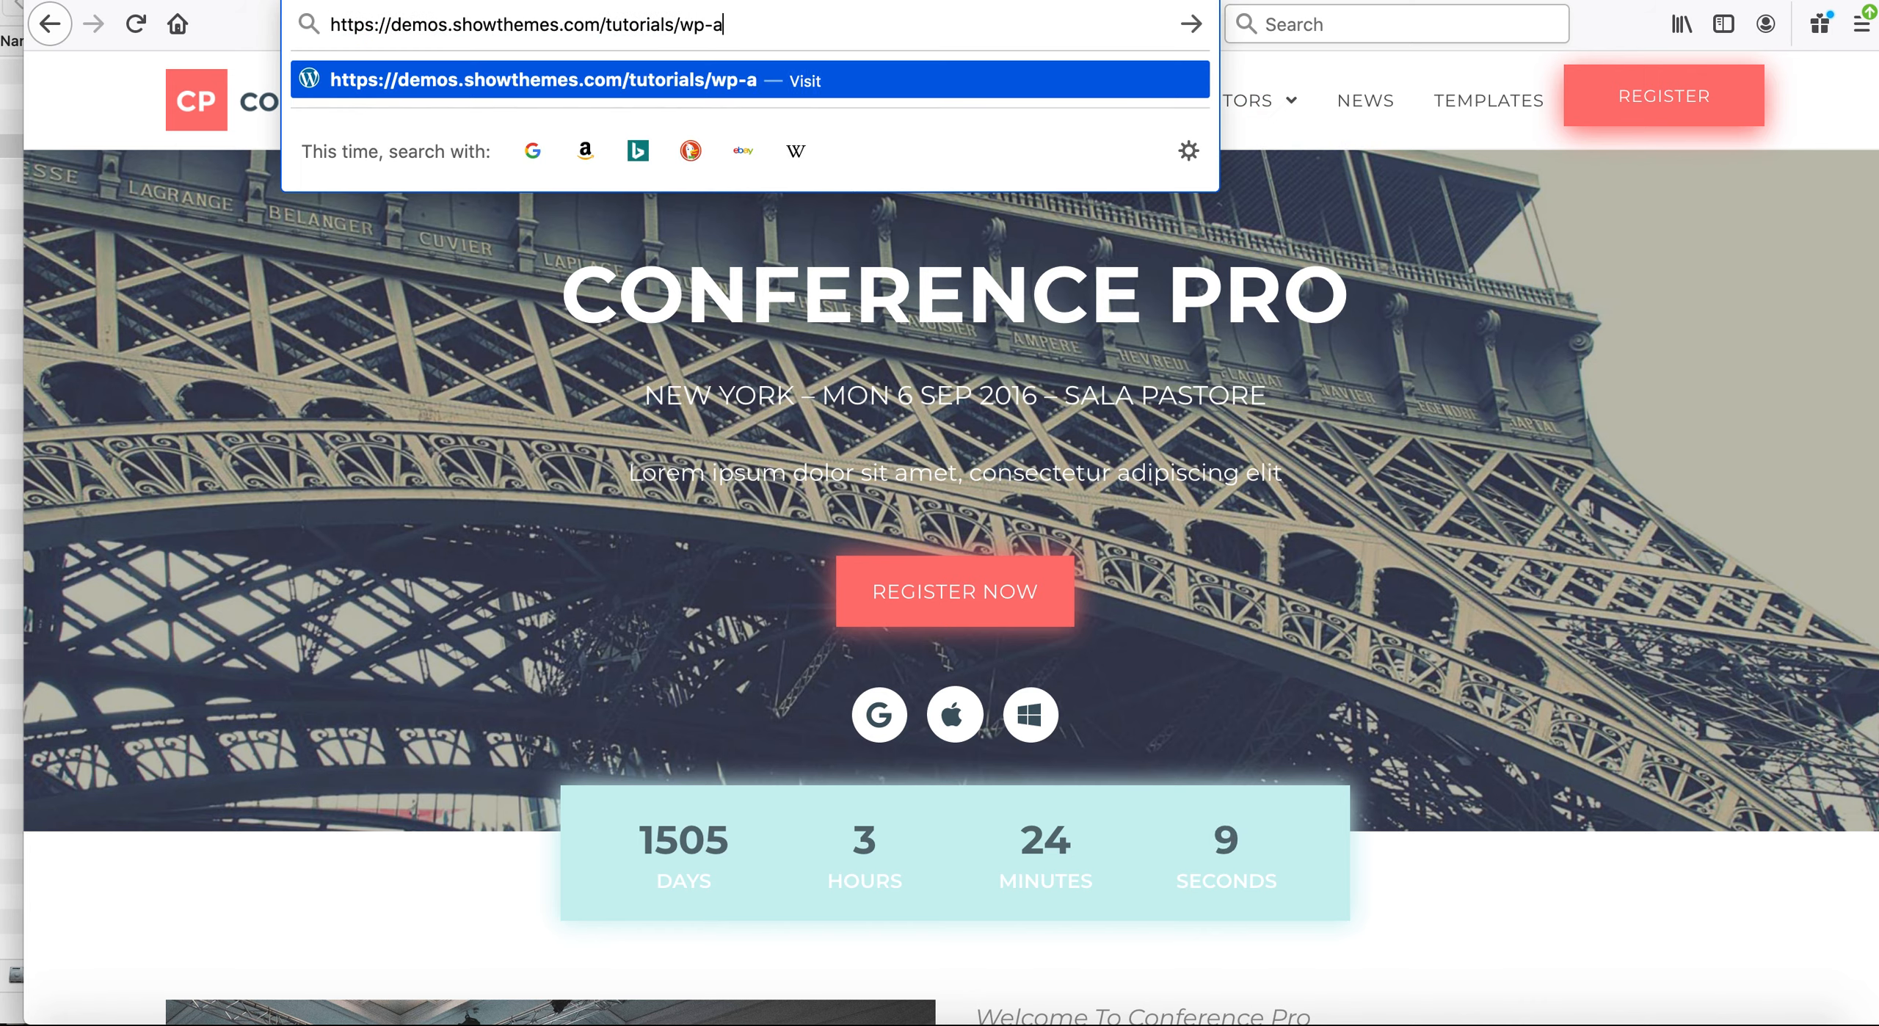
text(in)
key(Return)
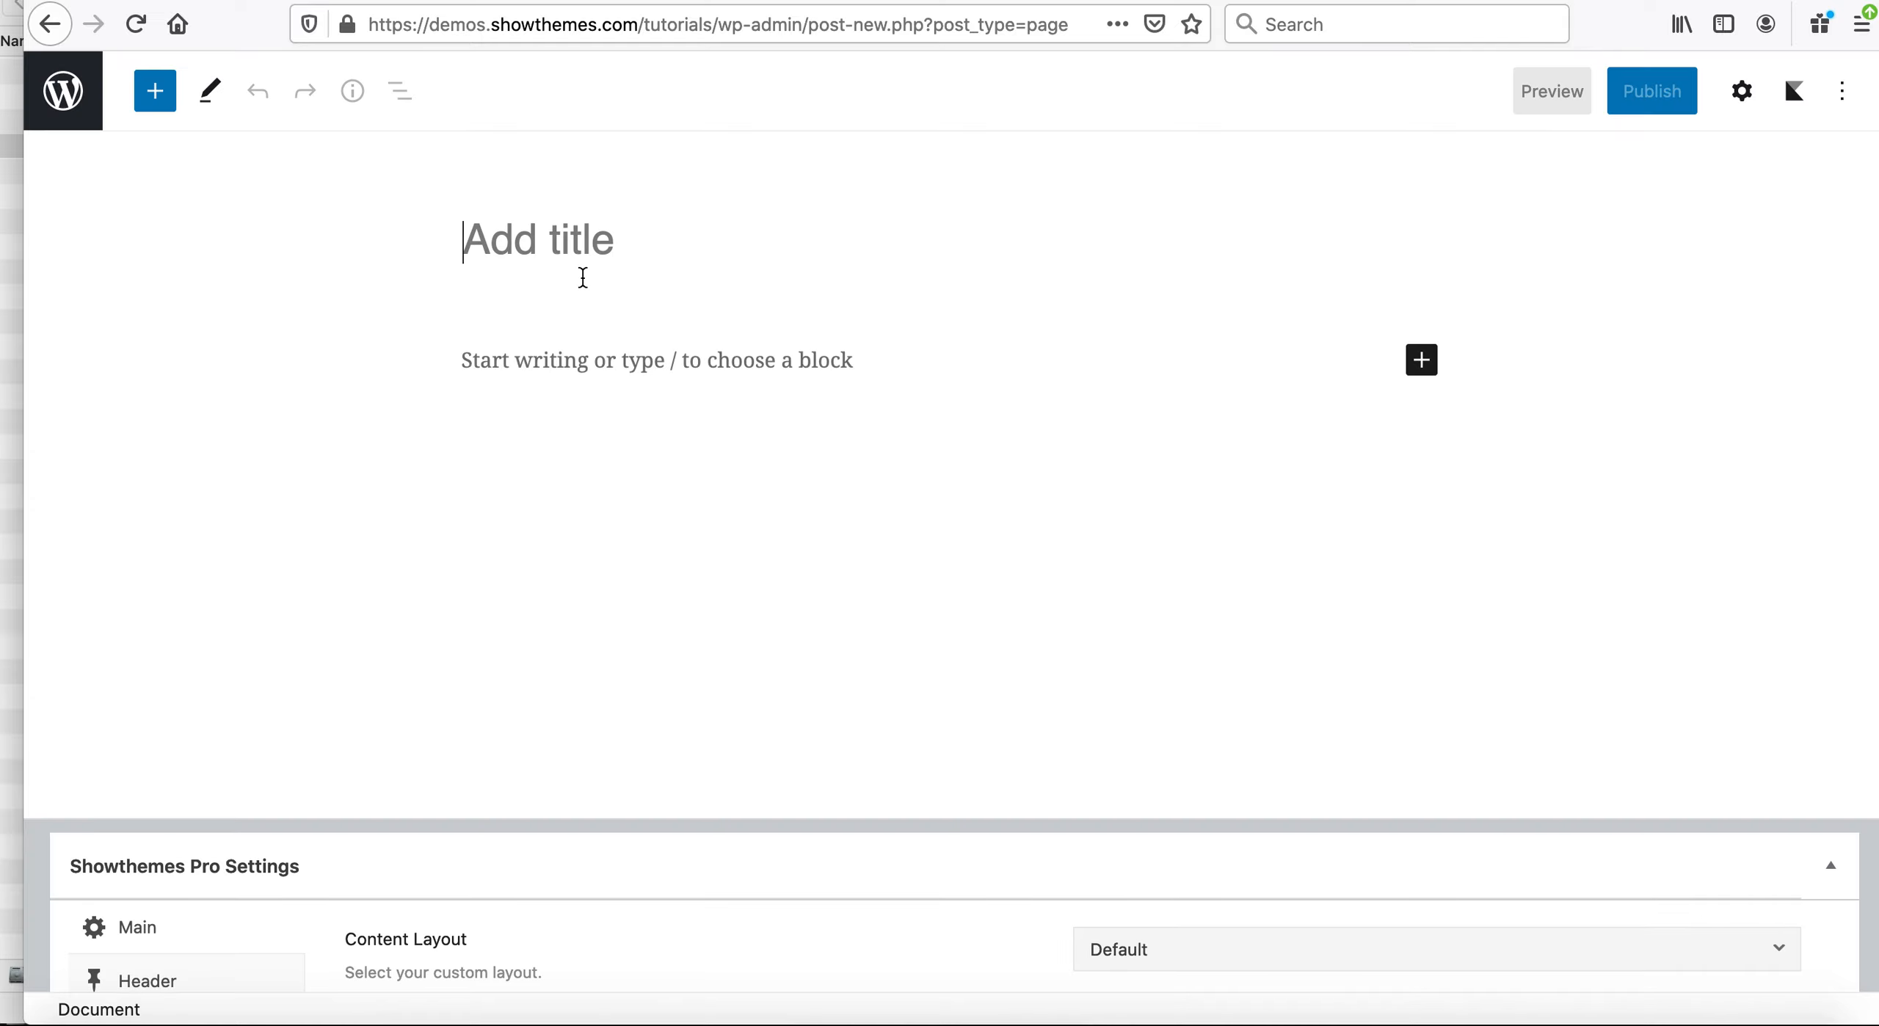
Title the new page "Buy Tickets" and insert a Spacer block at the start of its content.
text(Buy Tickets)
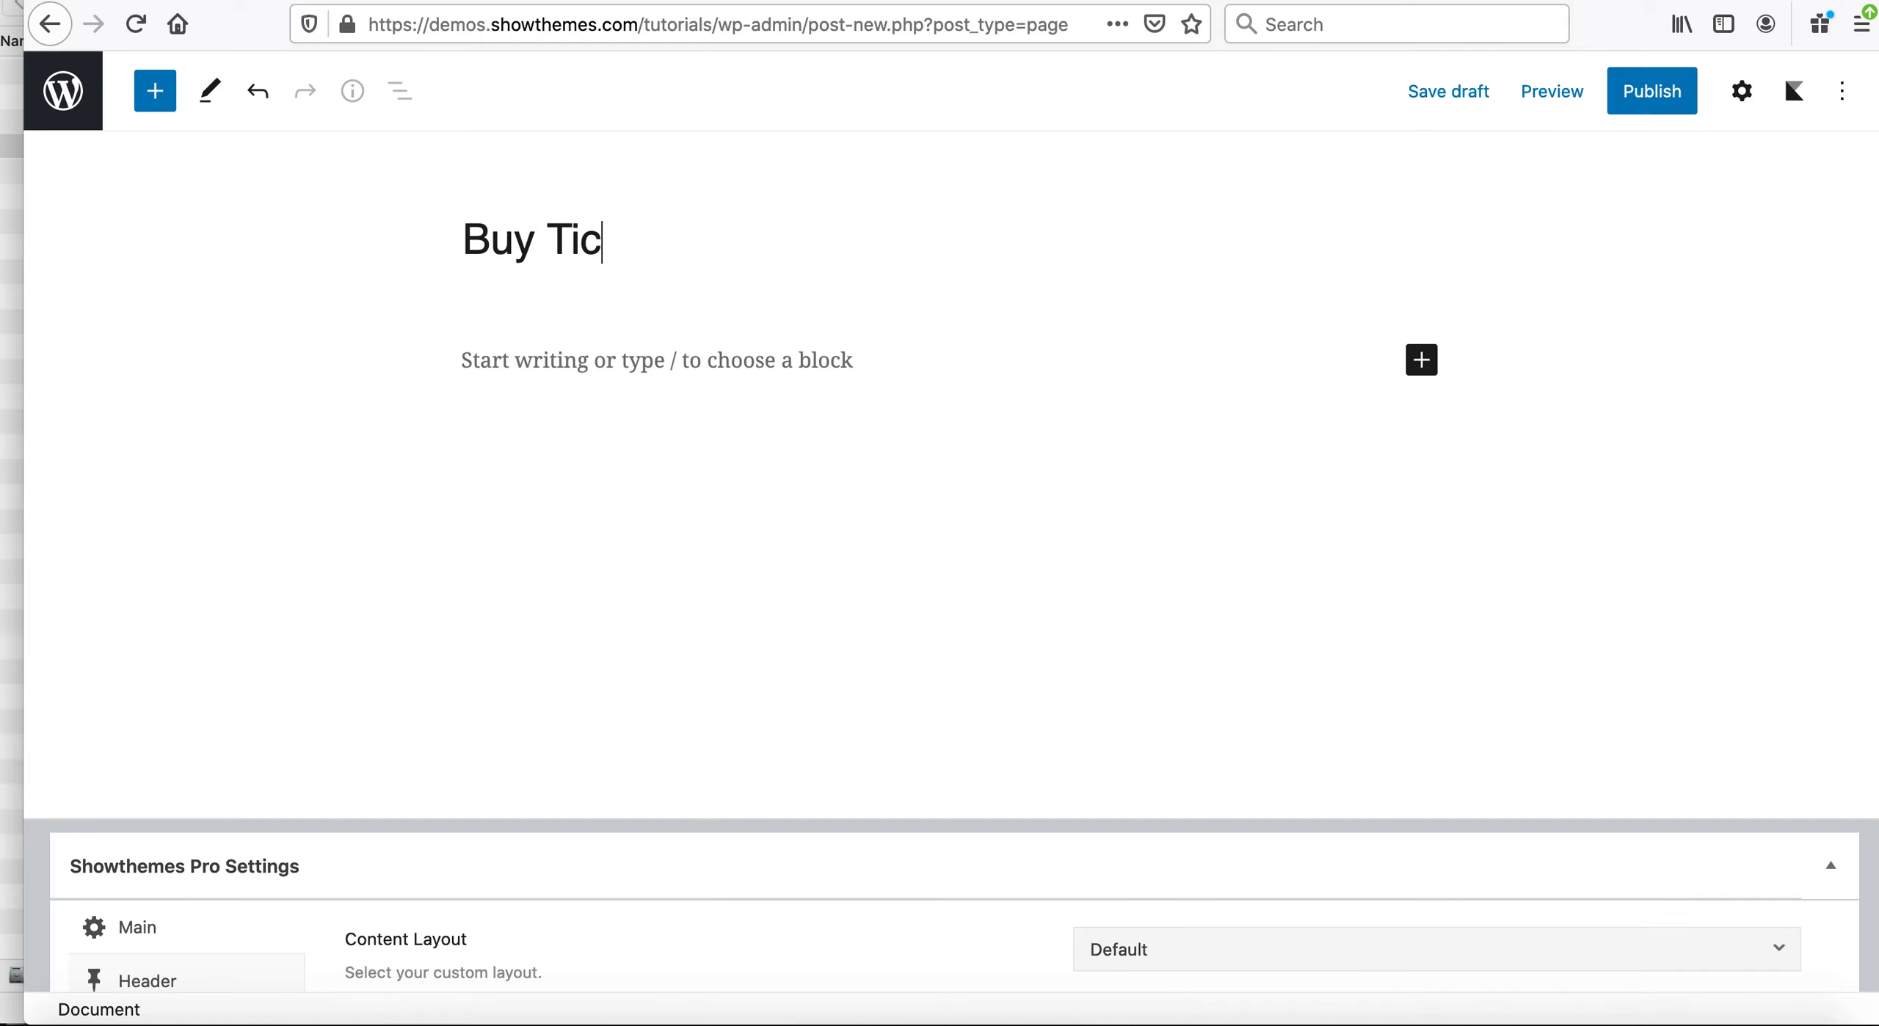
click(575, 365)
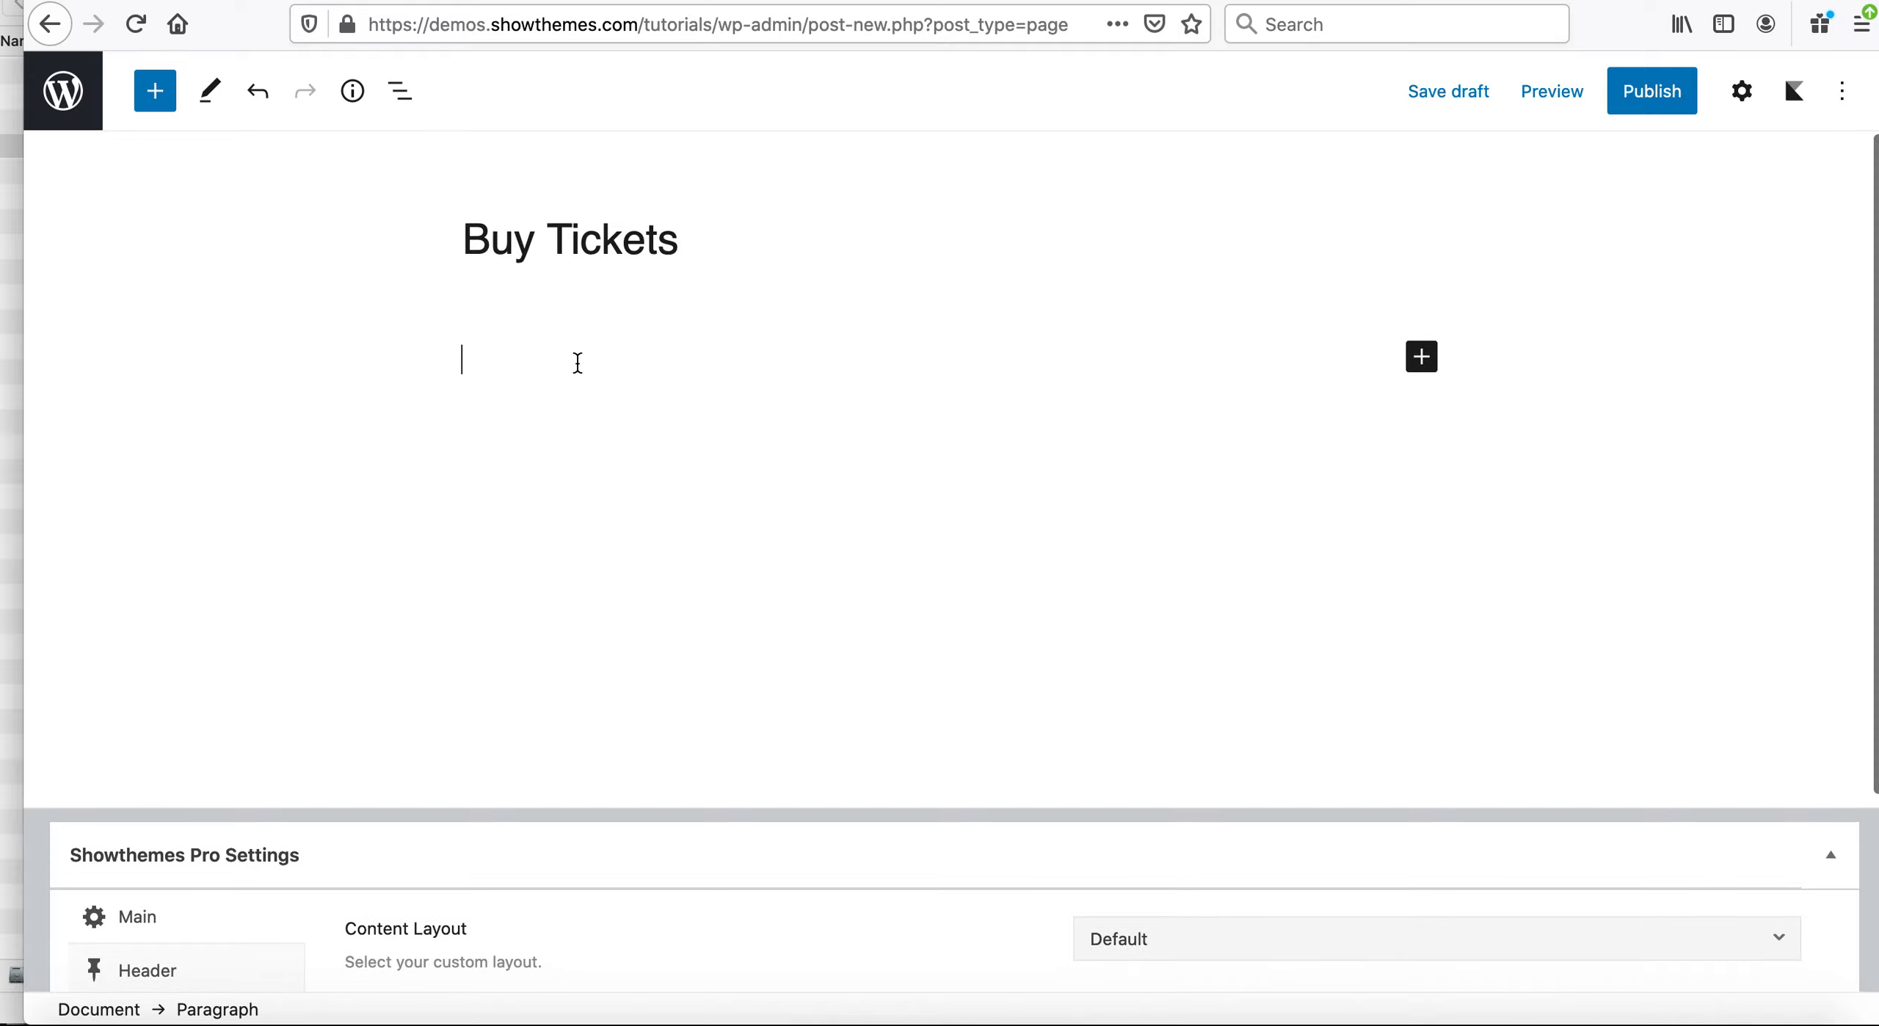
text(/sp)
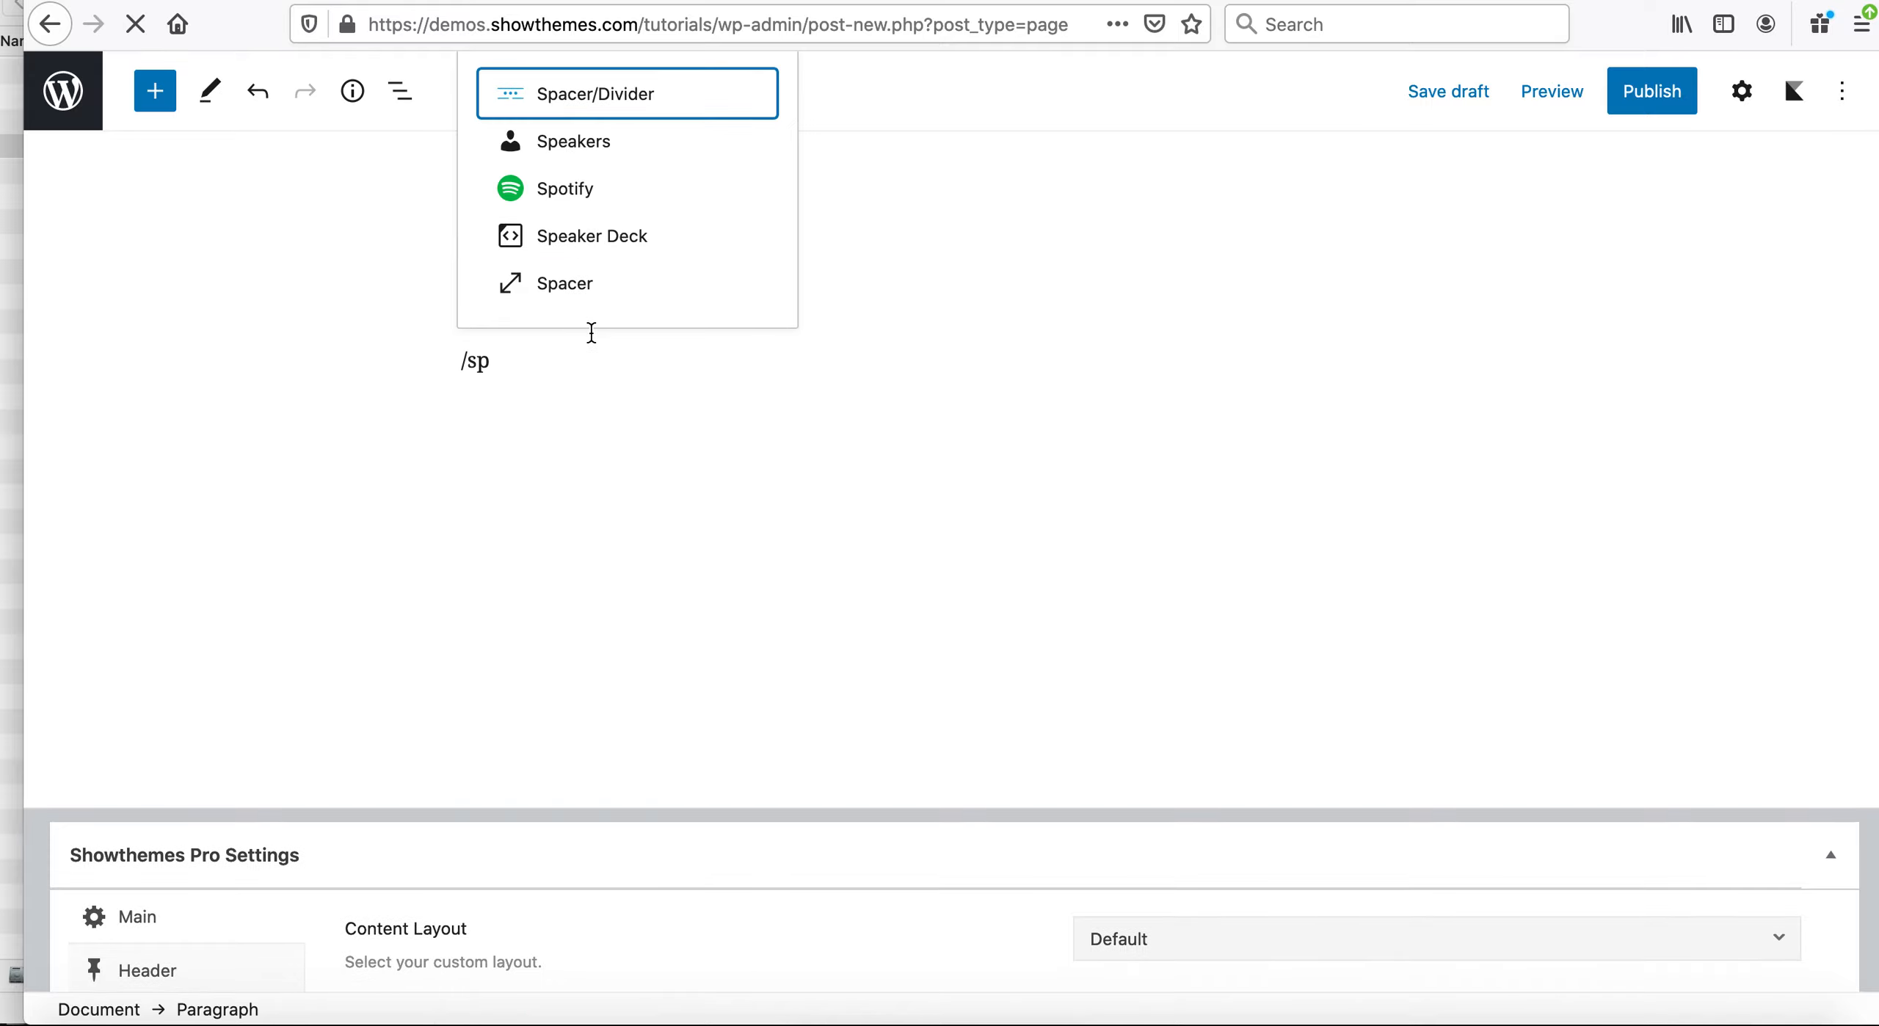
click(563, 292)
click(531, 516)
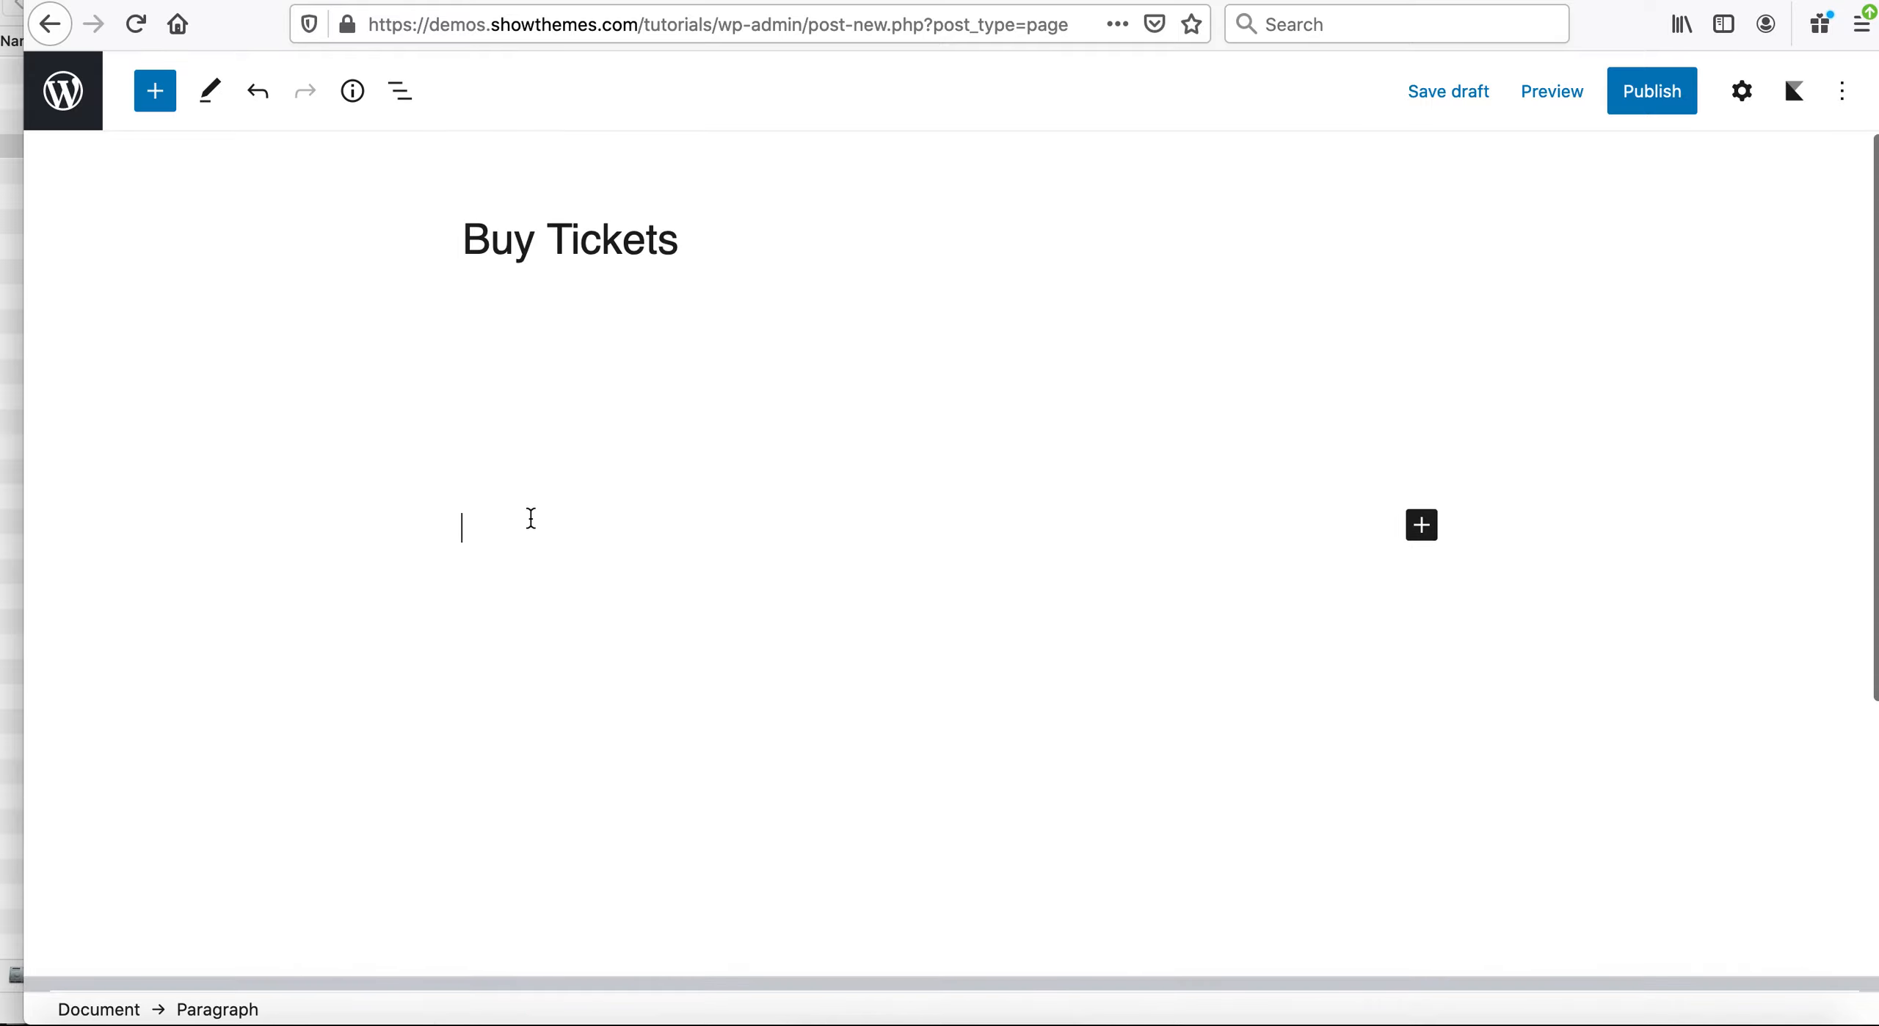
Add a Custom HTML block below the spacer and paste the Eventbrite embed code into it.
text(/)
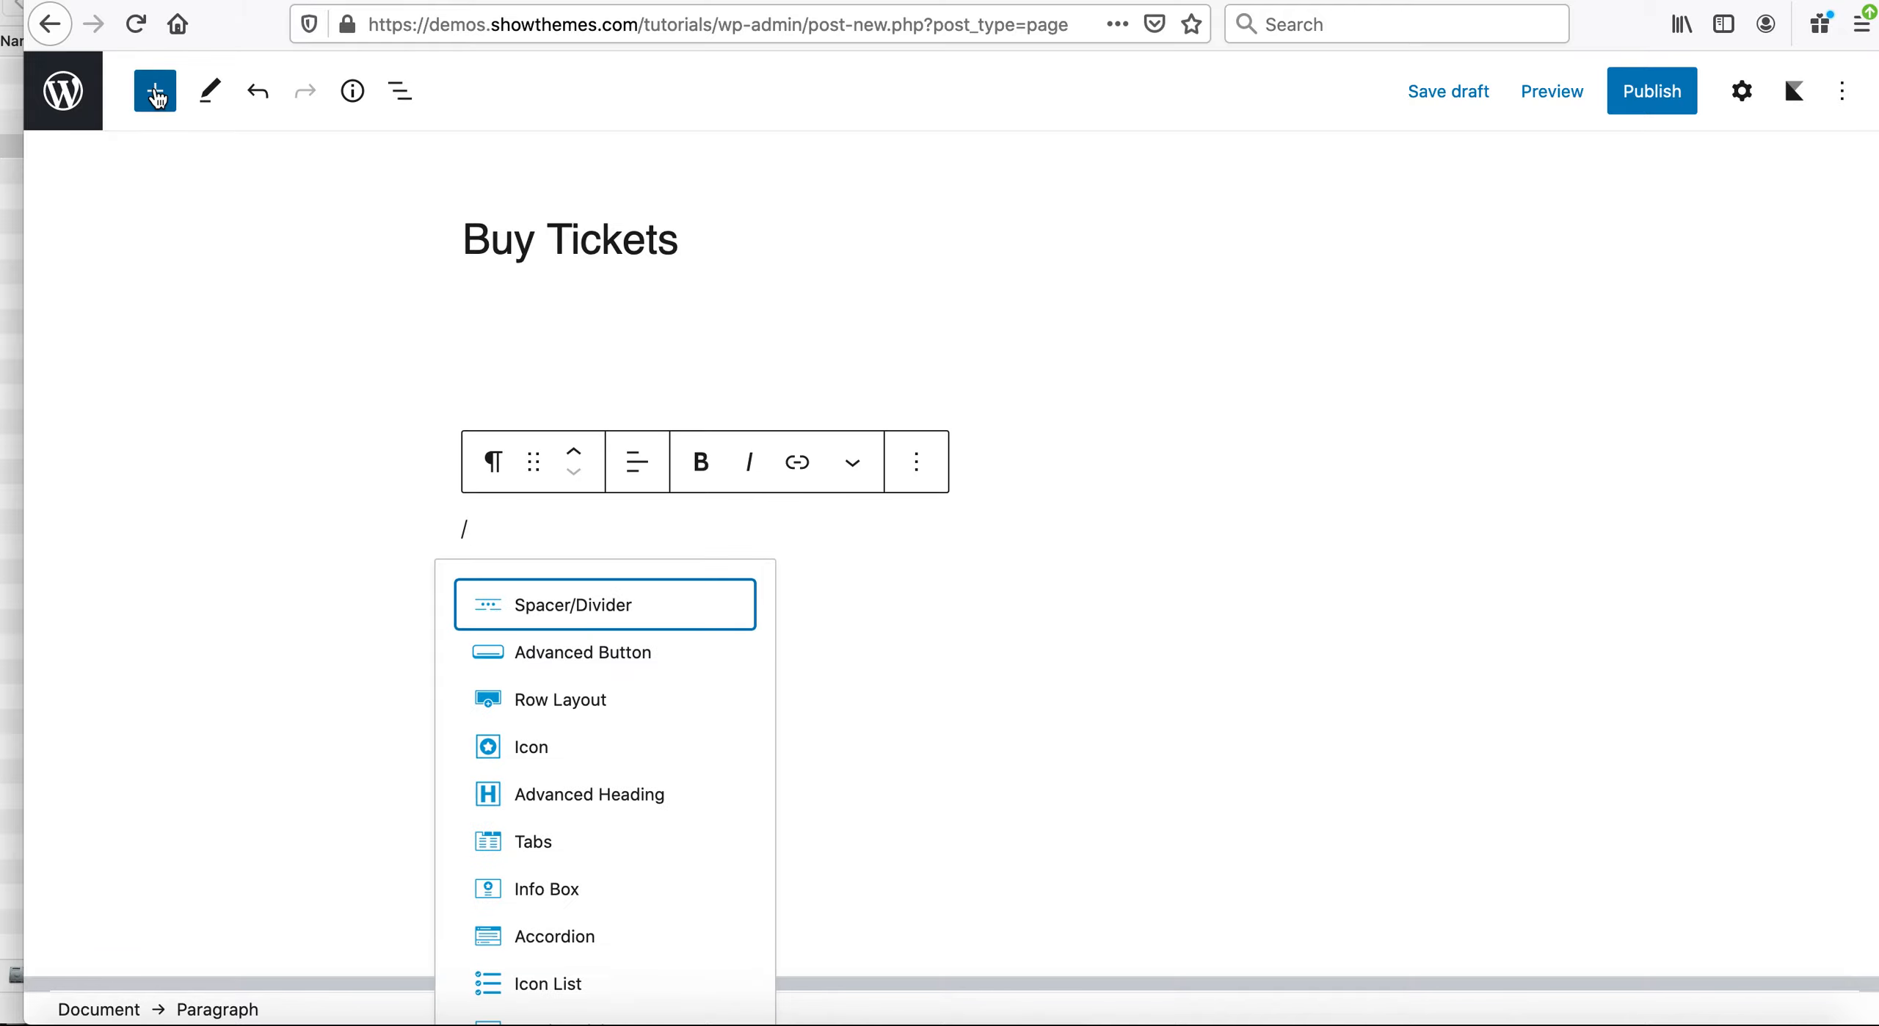
text(ht)
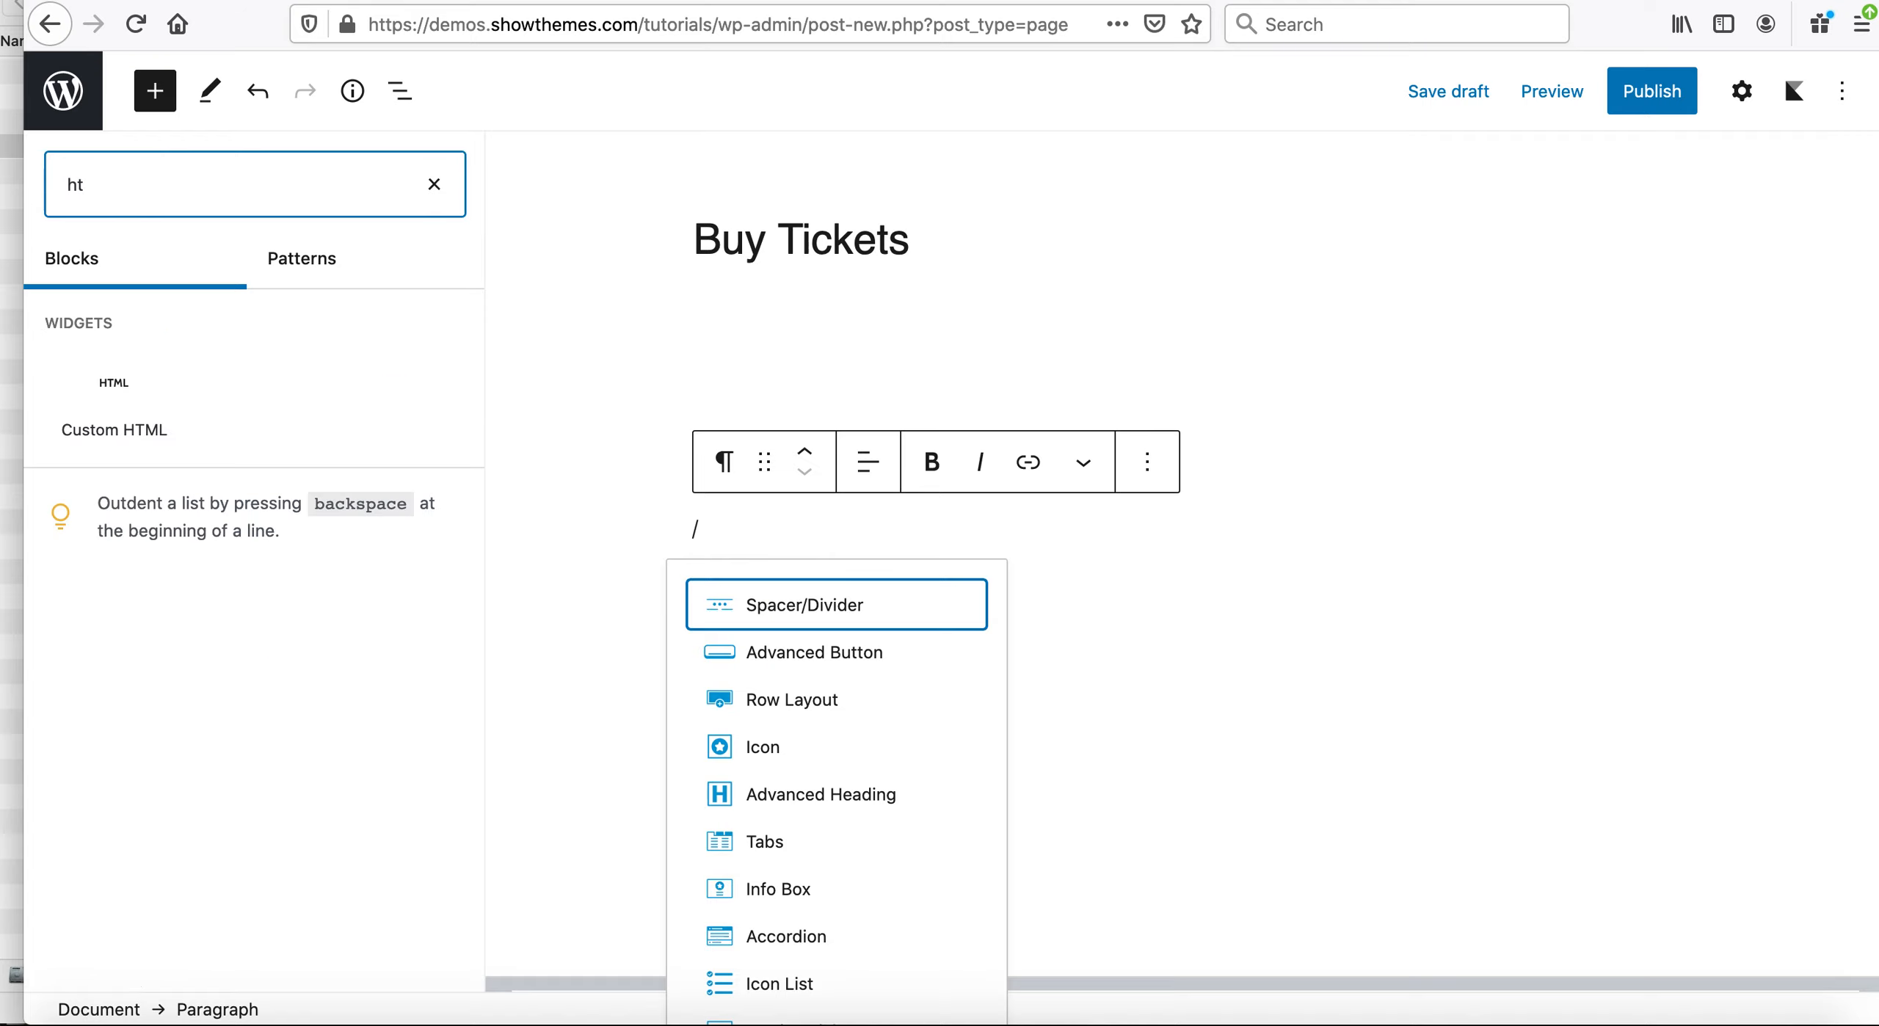
click(112, 389)
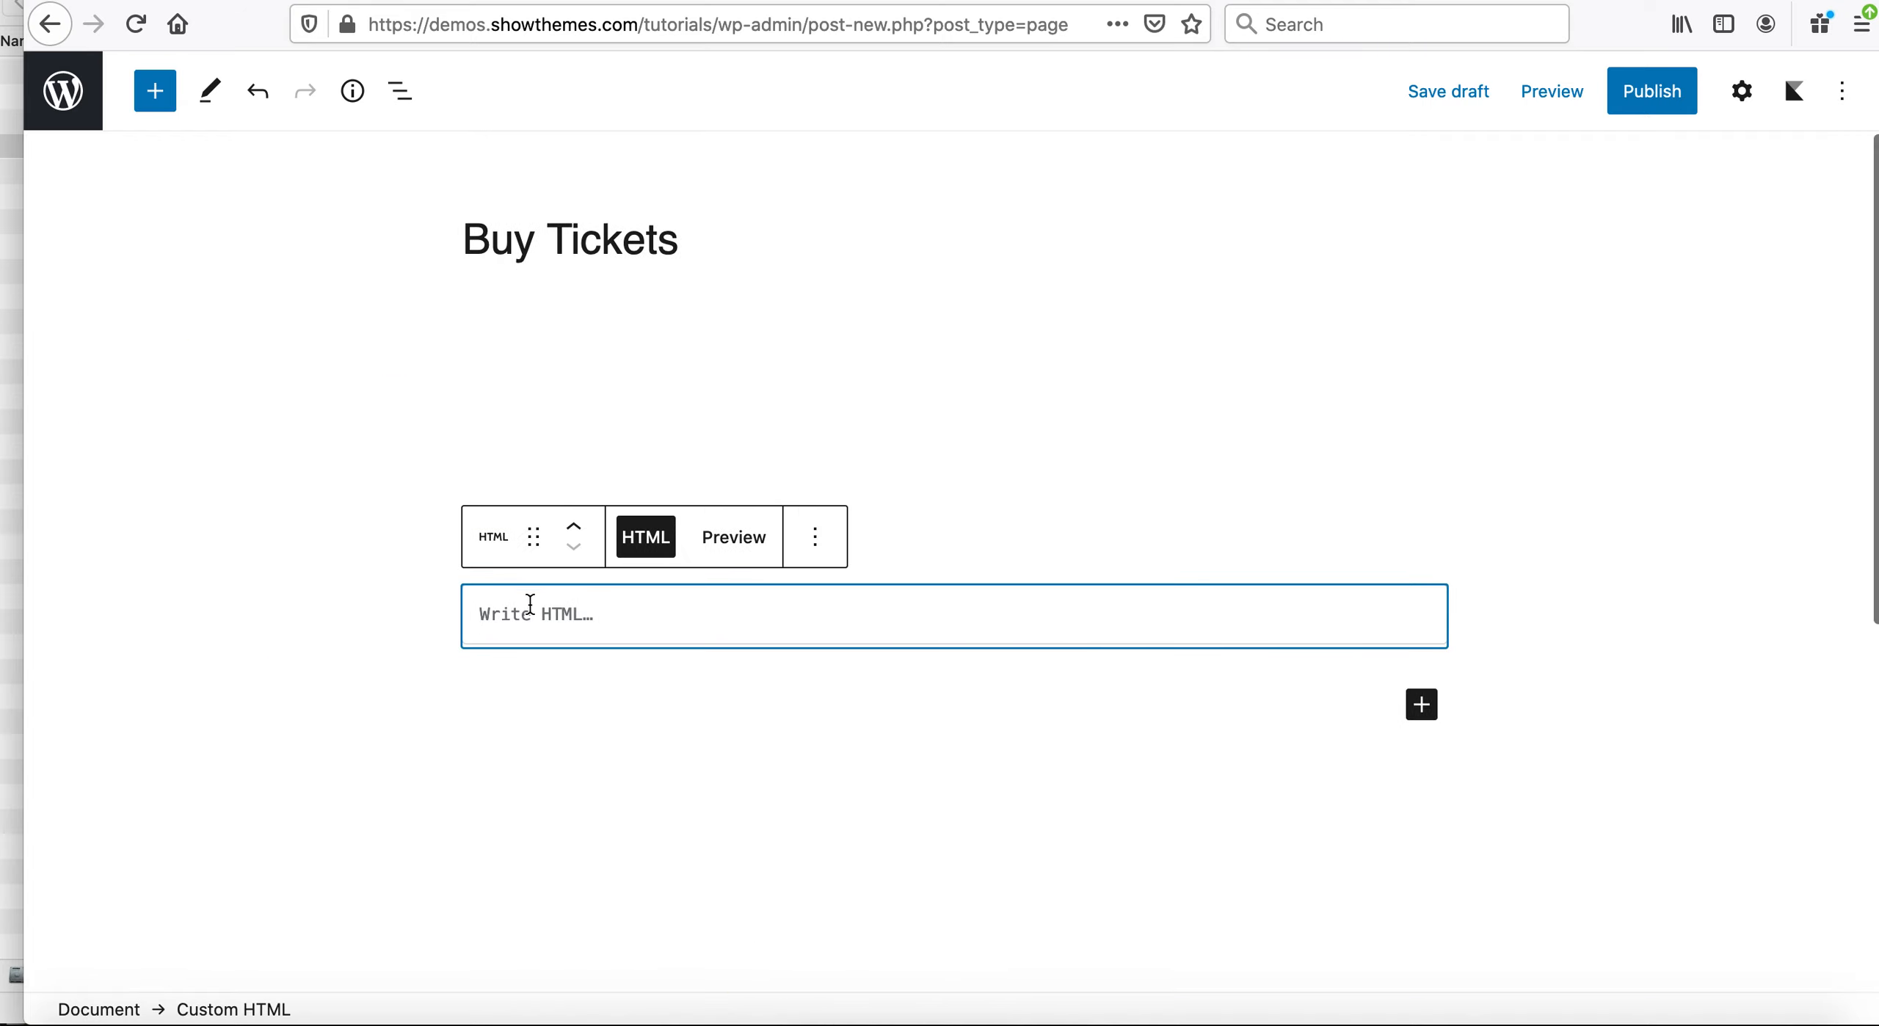
key(super+v)
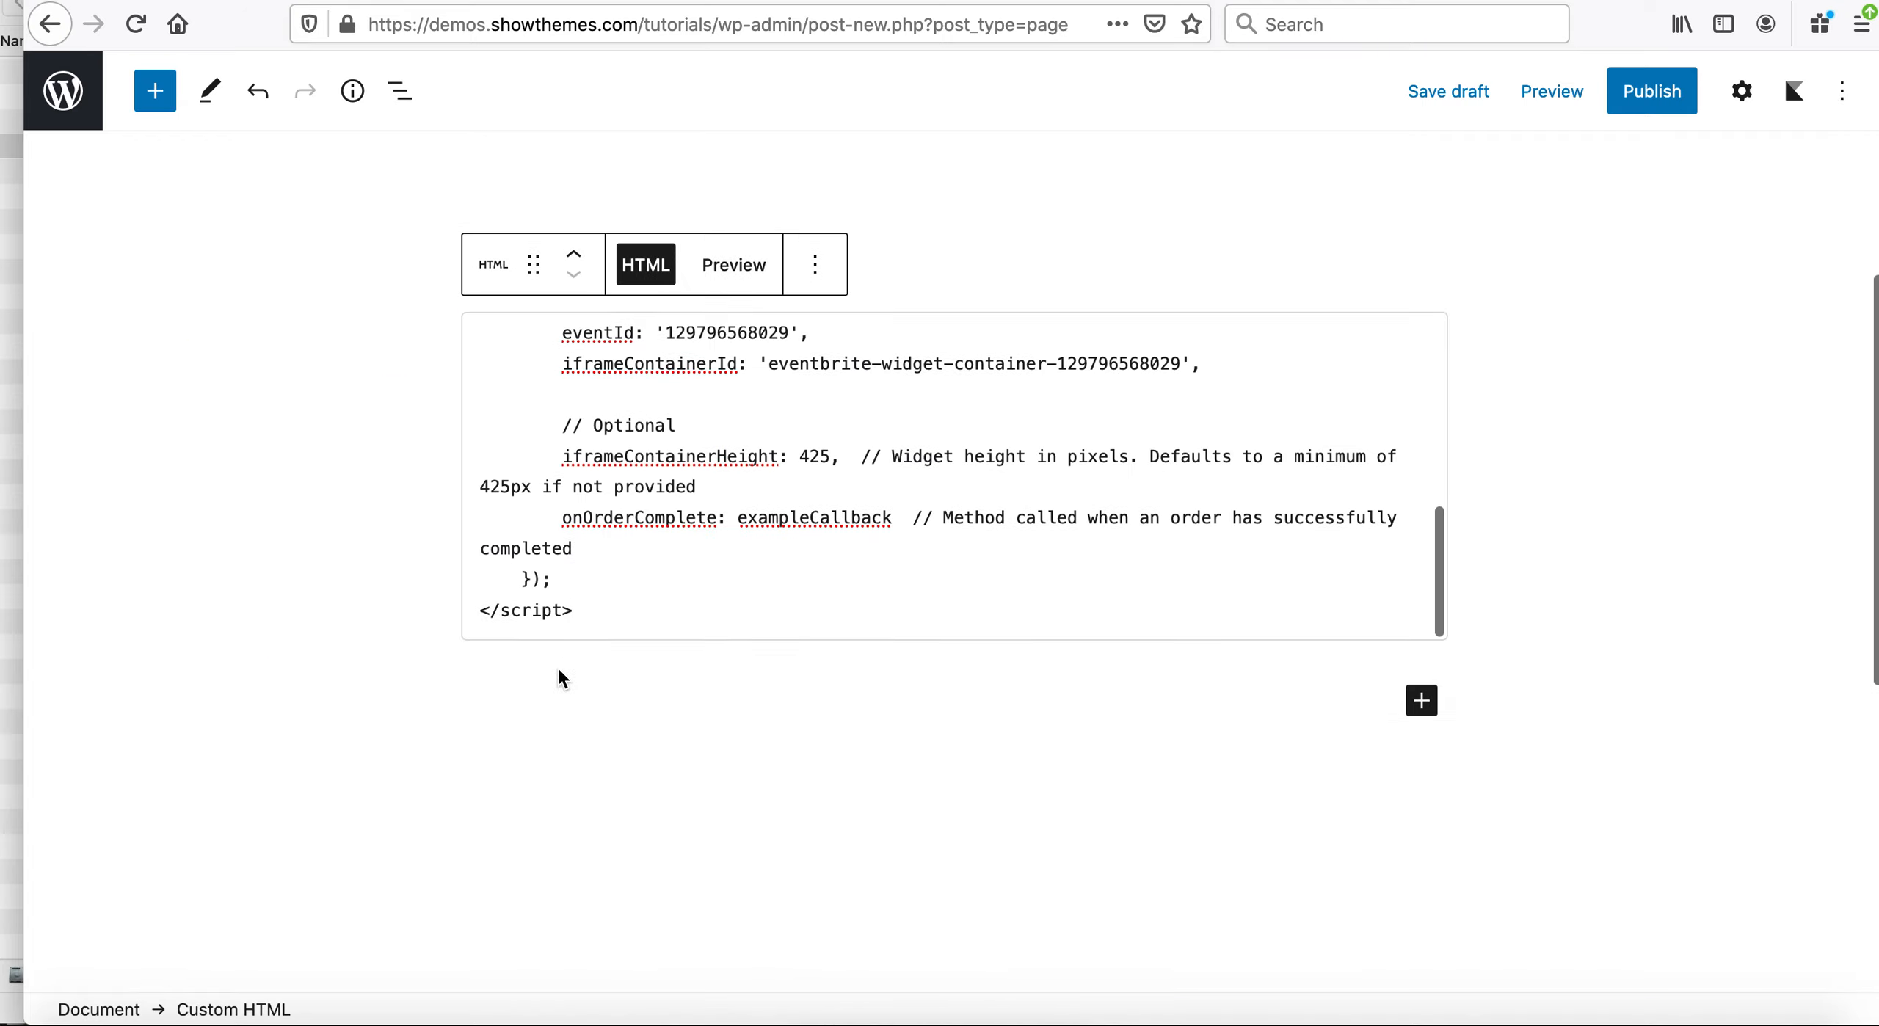
Insert another Spacer block beneath the Custom HTML block.
click(558, 683)
text(/spa)
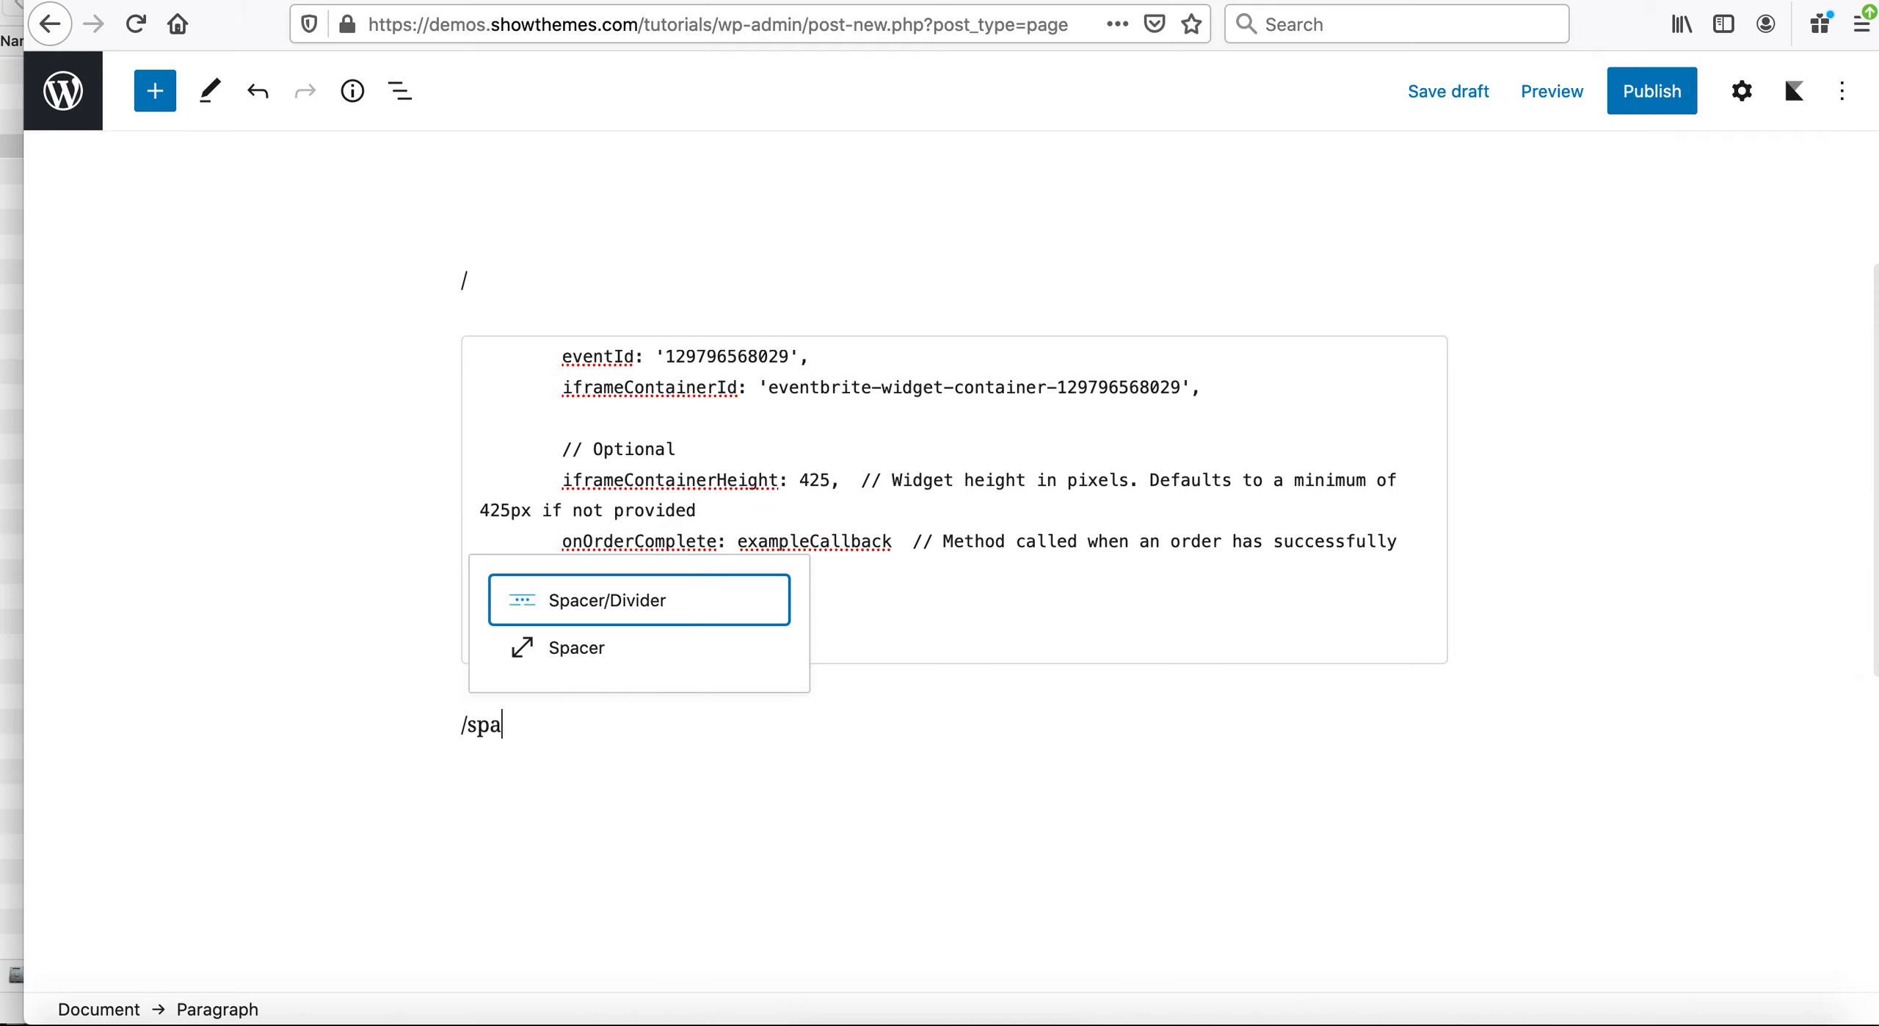
click(591, 649)
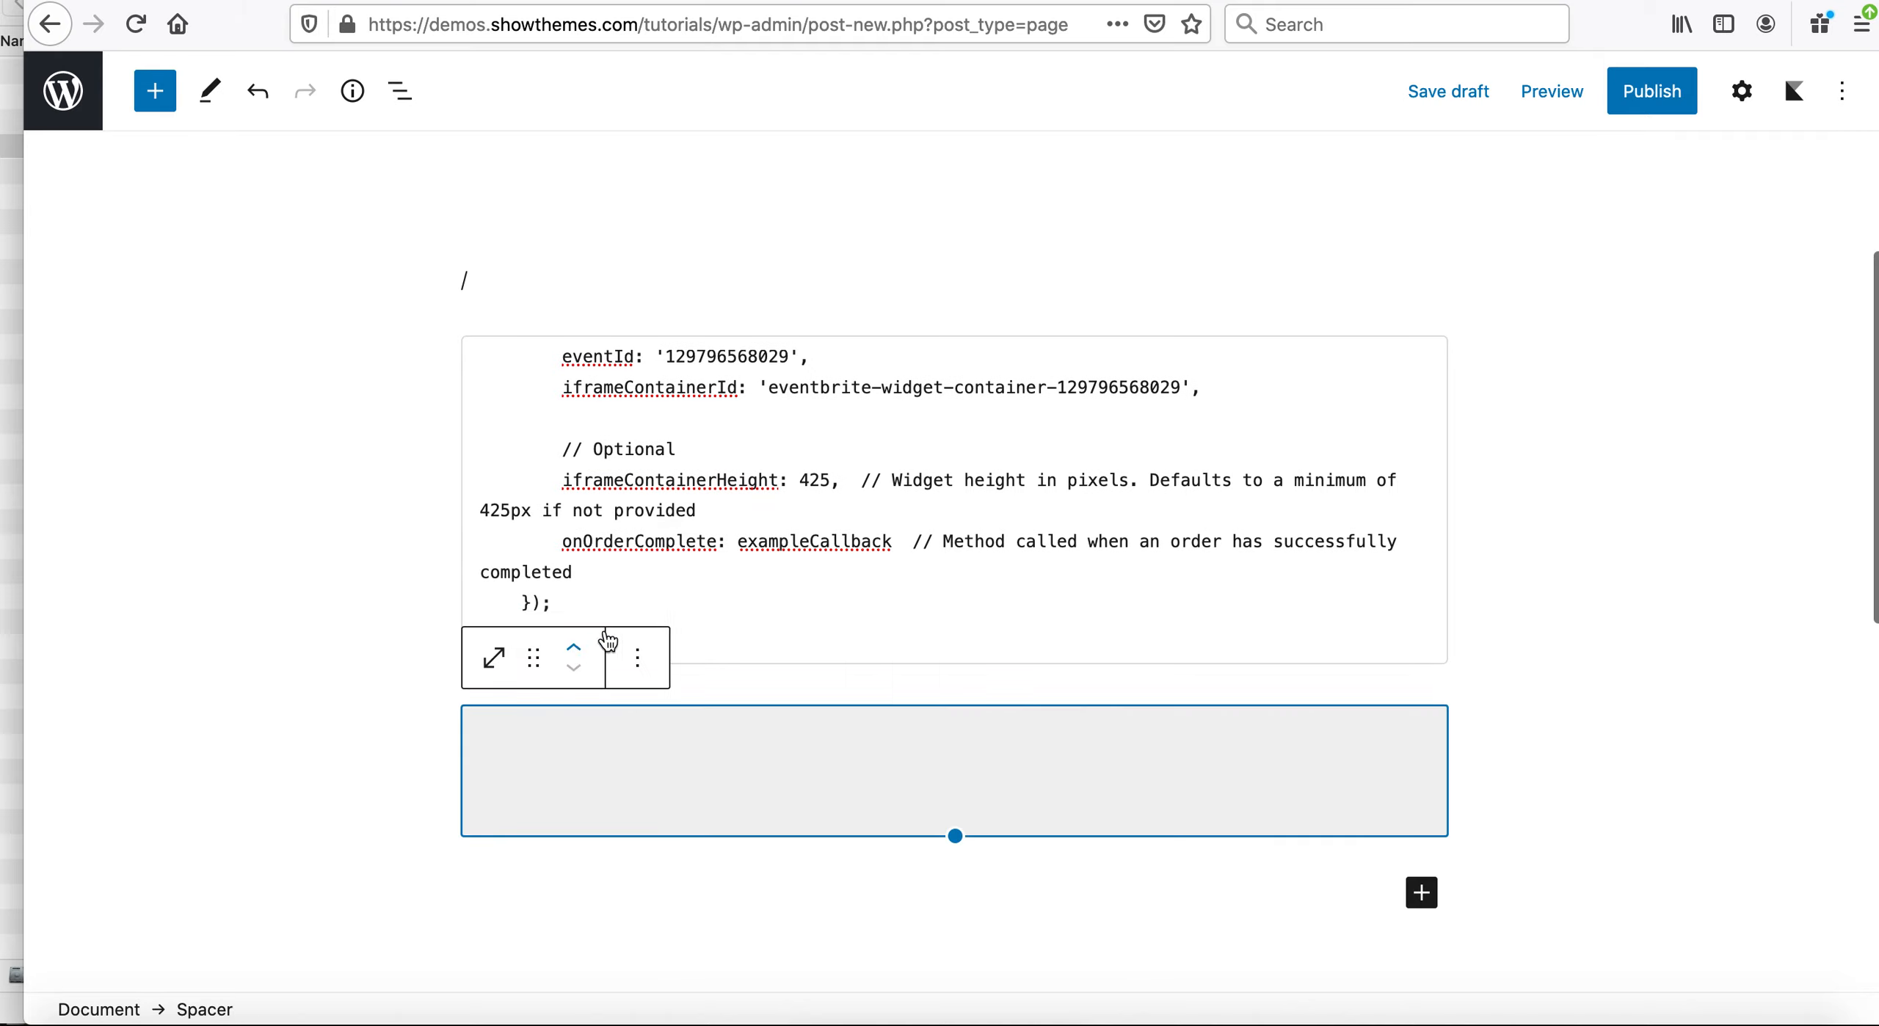
Publish the Buy Tickets page immediately with public visibility and open the live page.
click(1661, 100)
click(1662, 98)
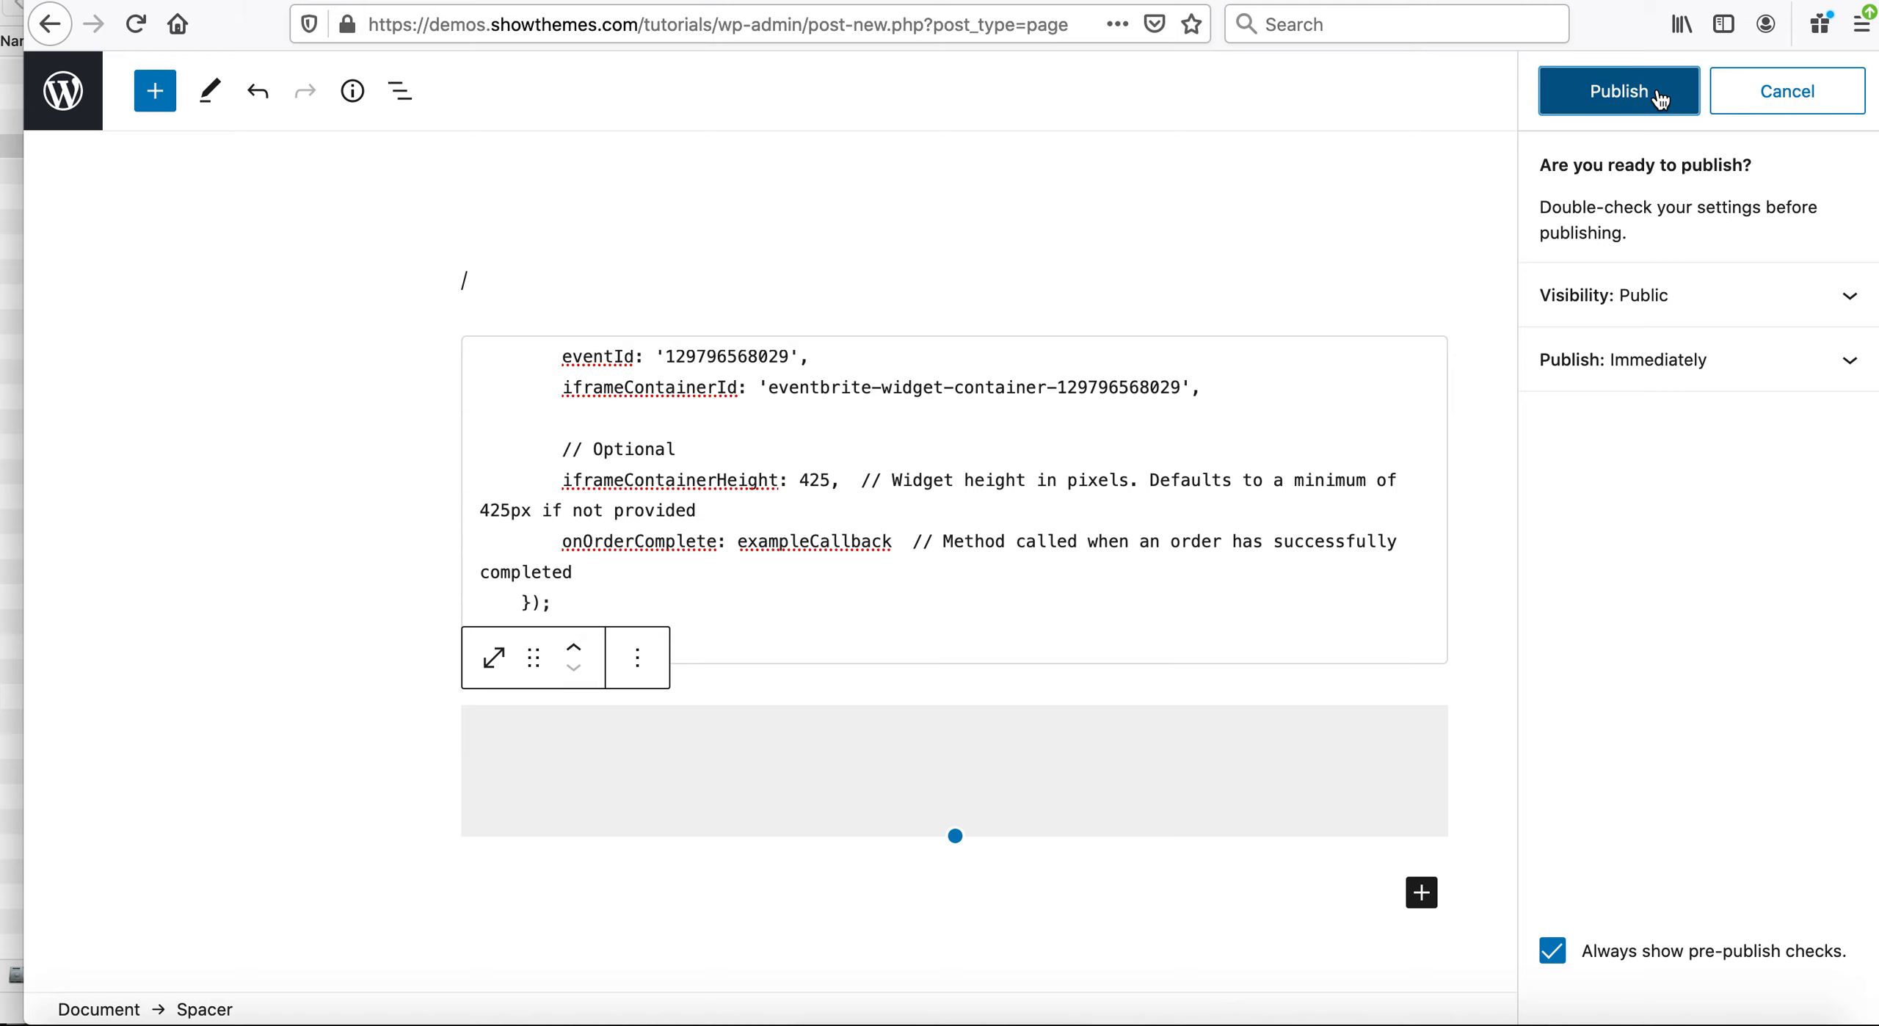
click(1612, 170)
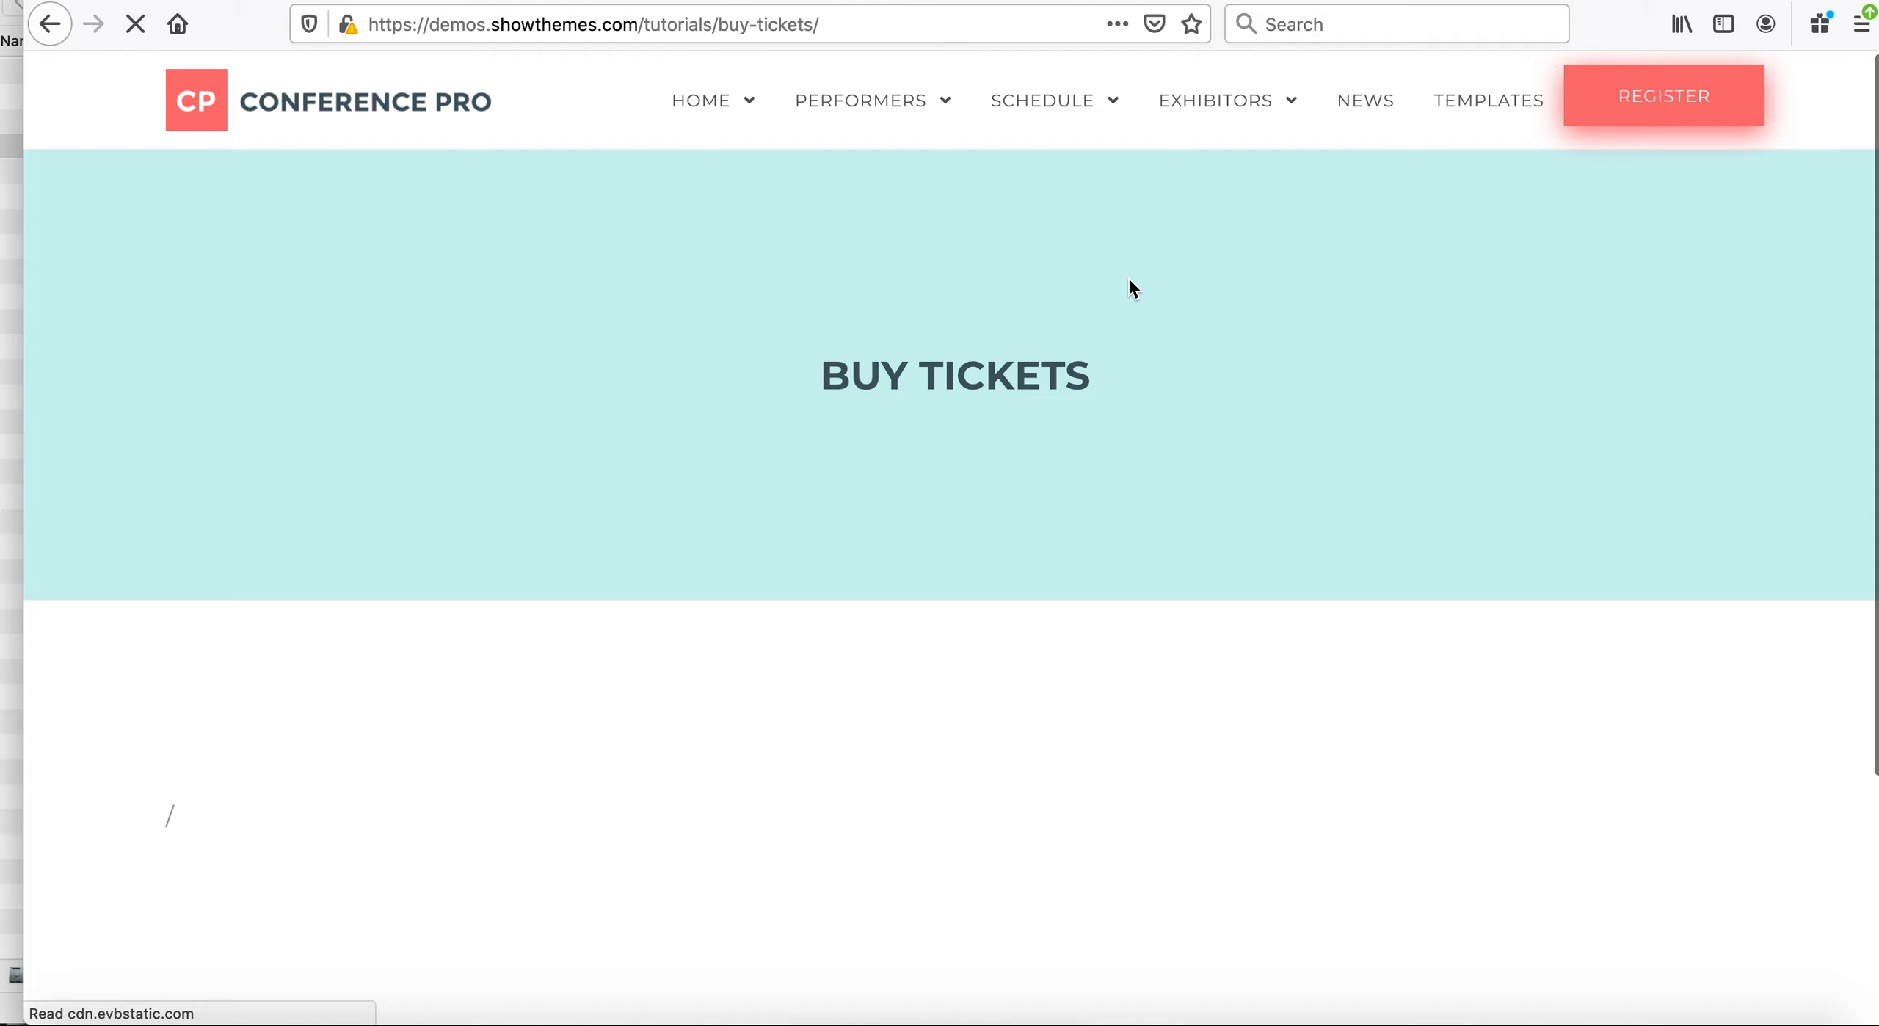
Review the embedded checkout on the live Buy Tickets page and select 1 Free Admission ticket.
scroll(1125, 301, down, 5)
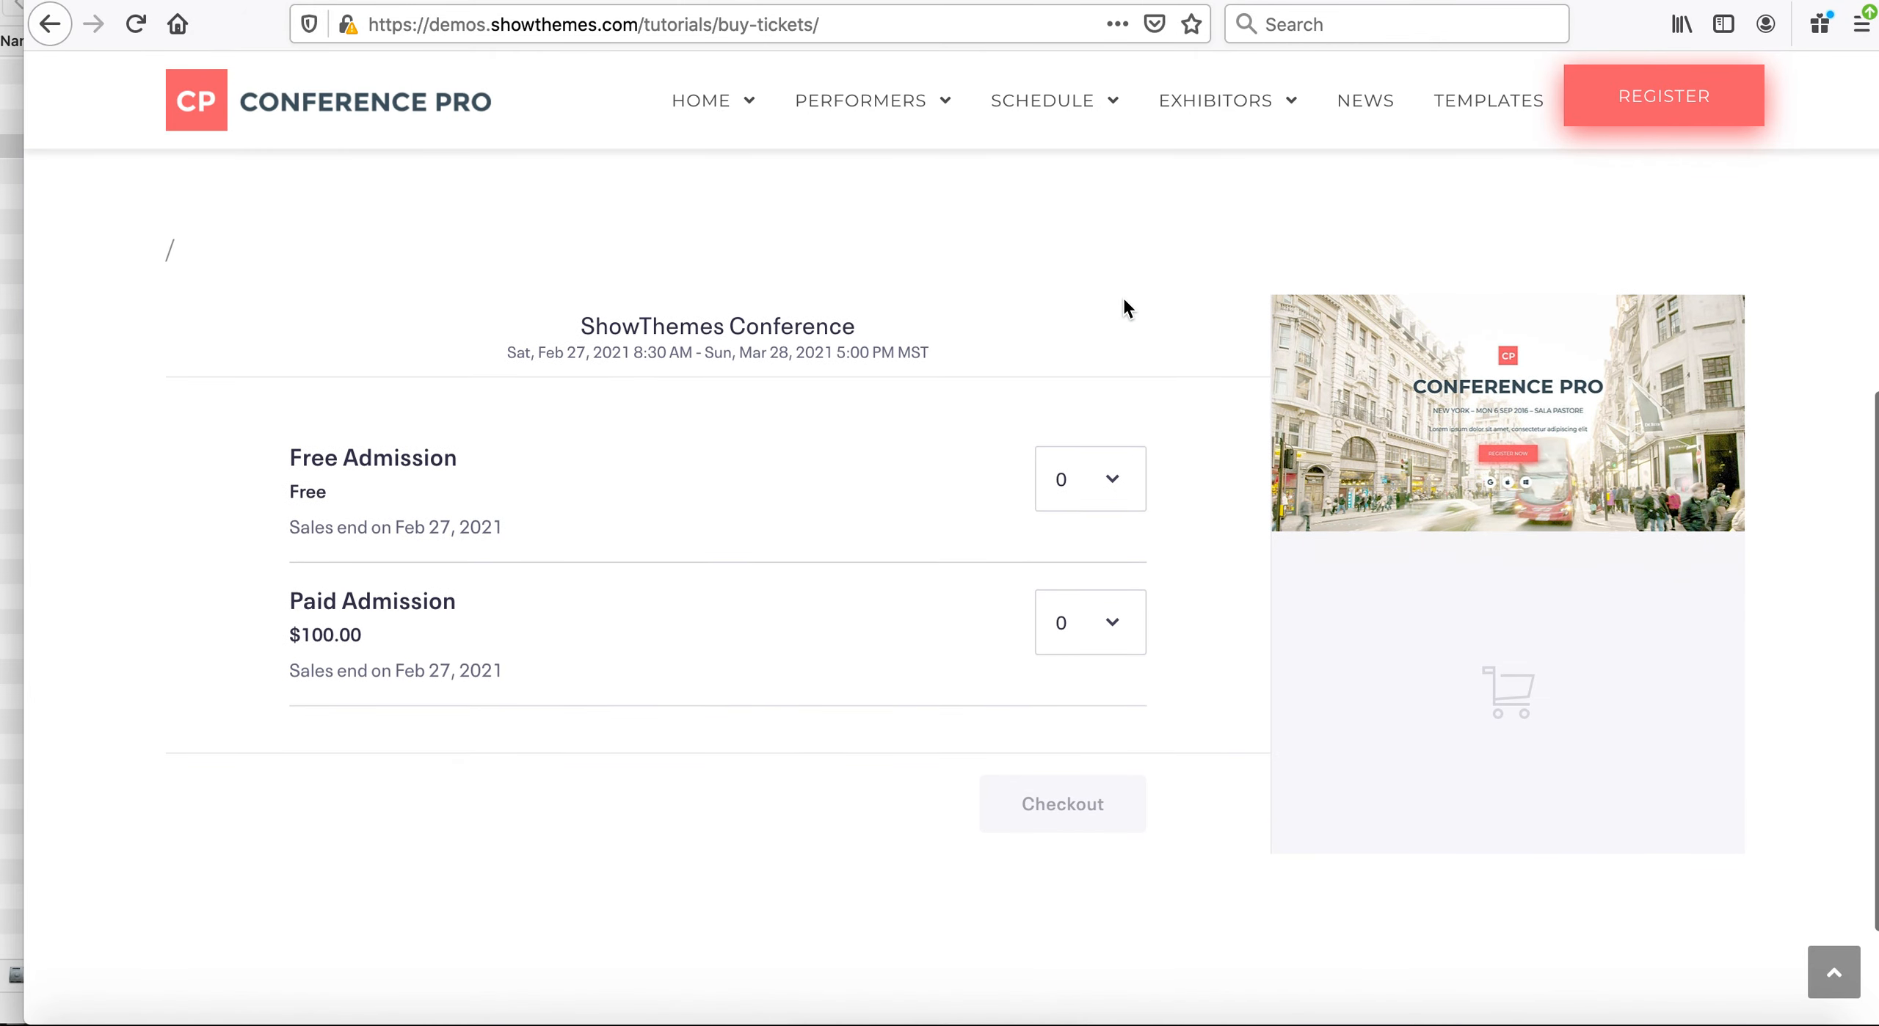
scroll(968, 573, down, 1)
scroll(967, 572, down, 2)
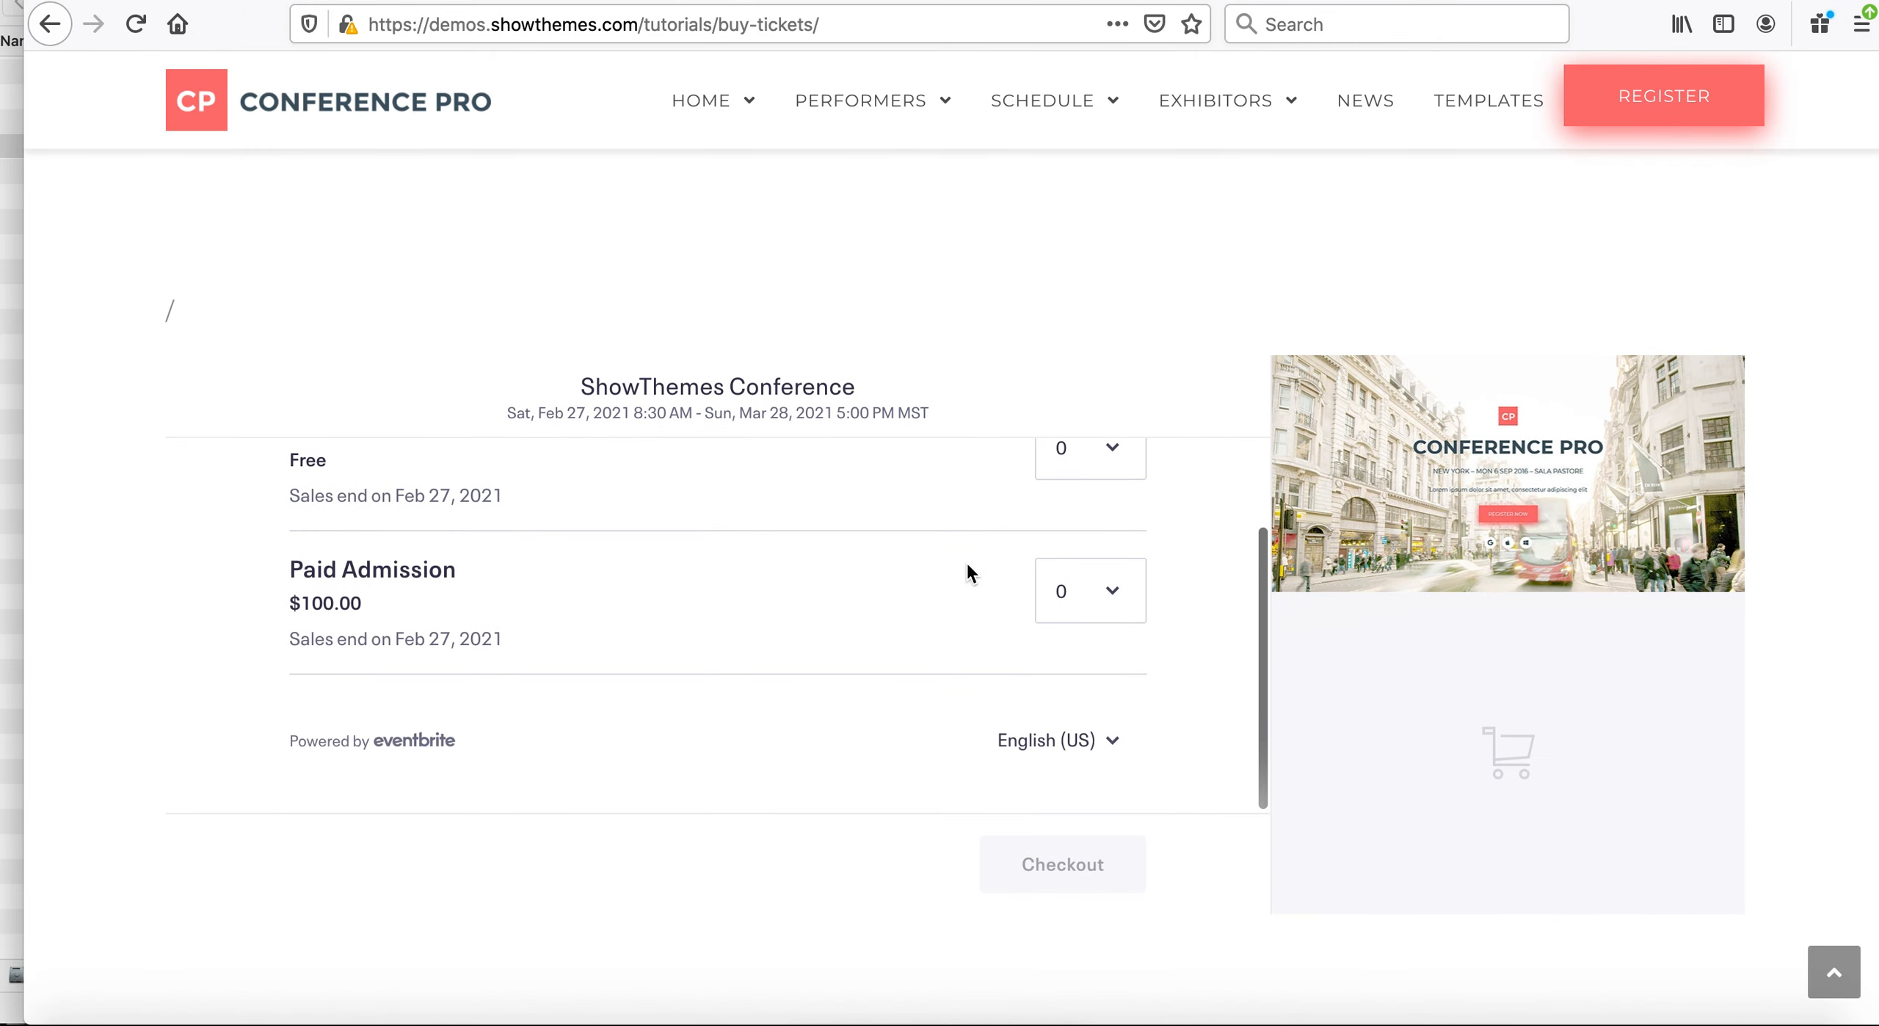
scroll(967, 572, up, 3)
scroll(1776, 438, down, 2)
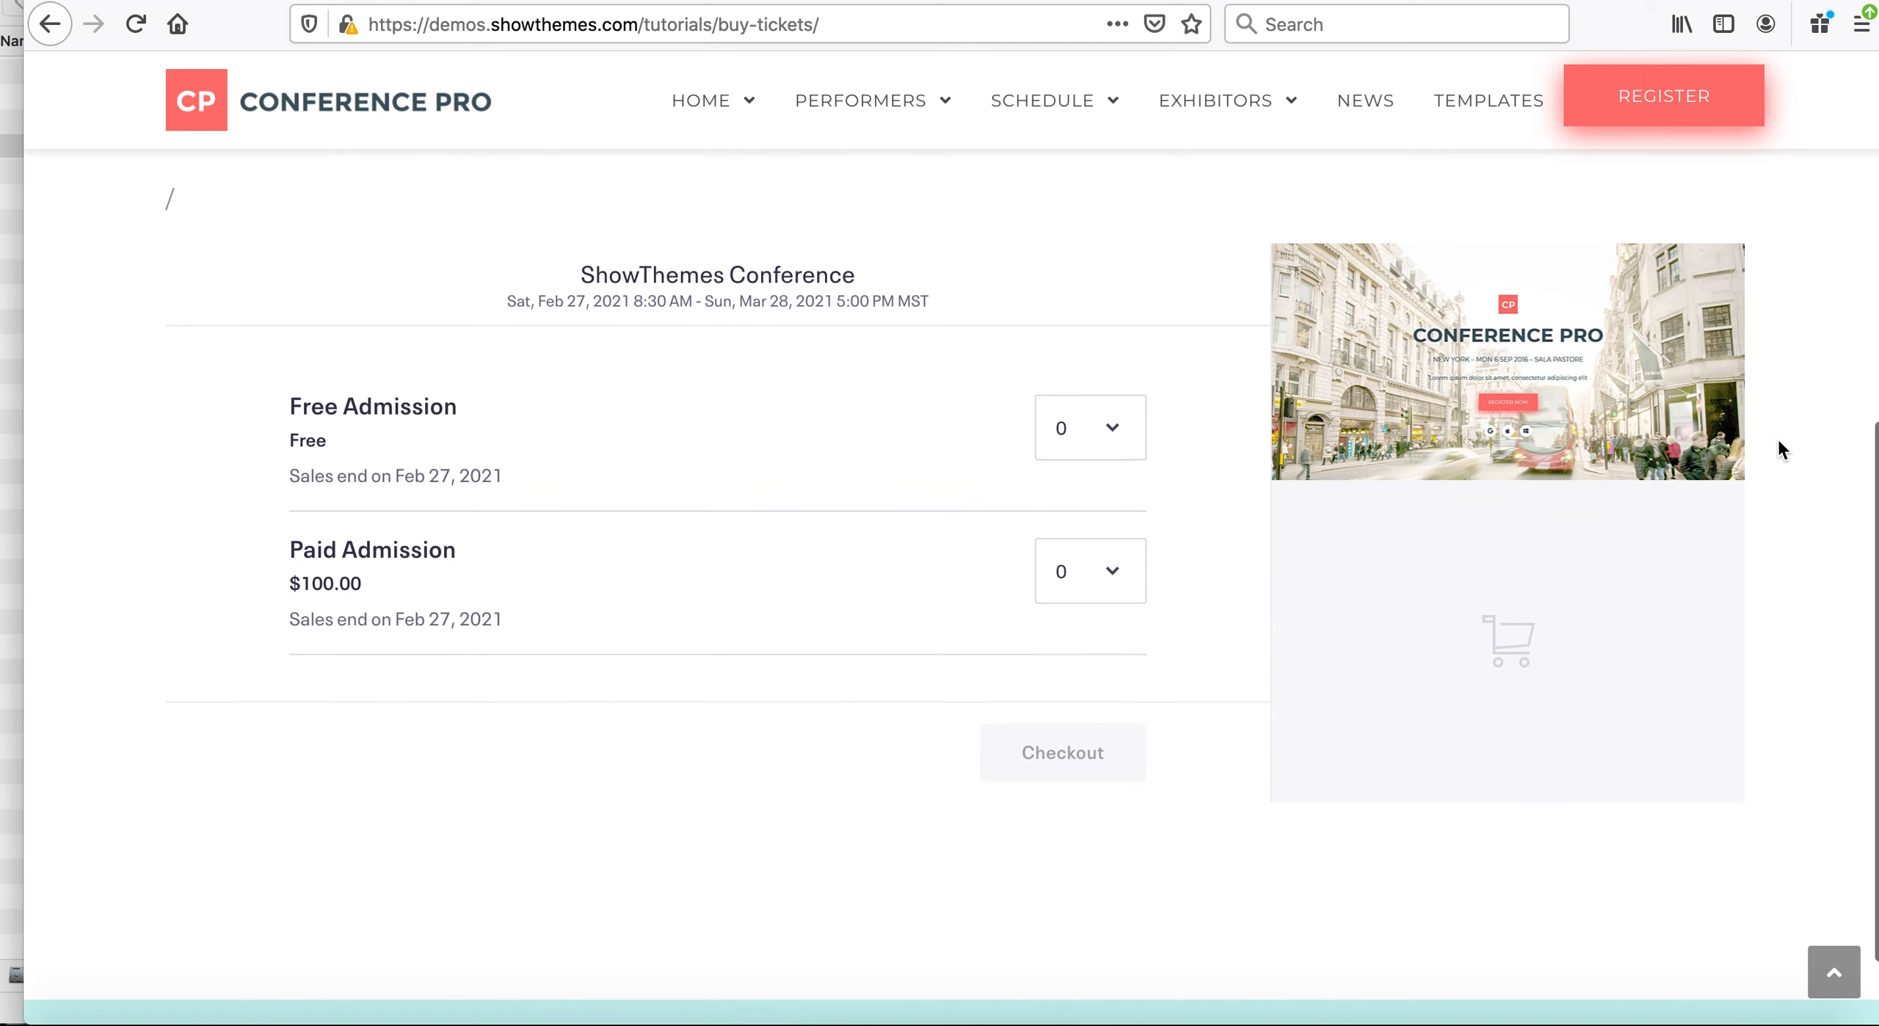
click(1112, 427)
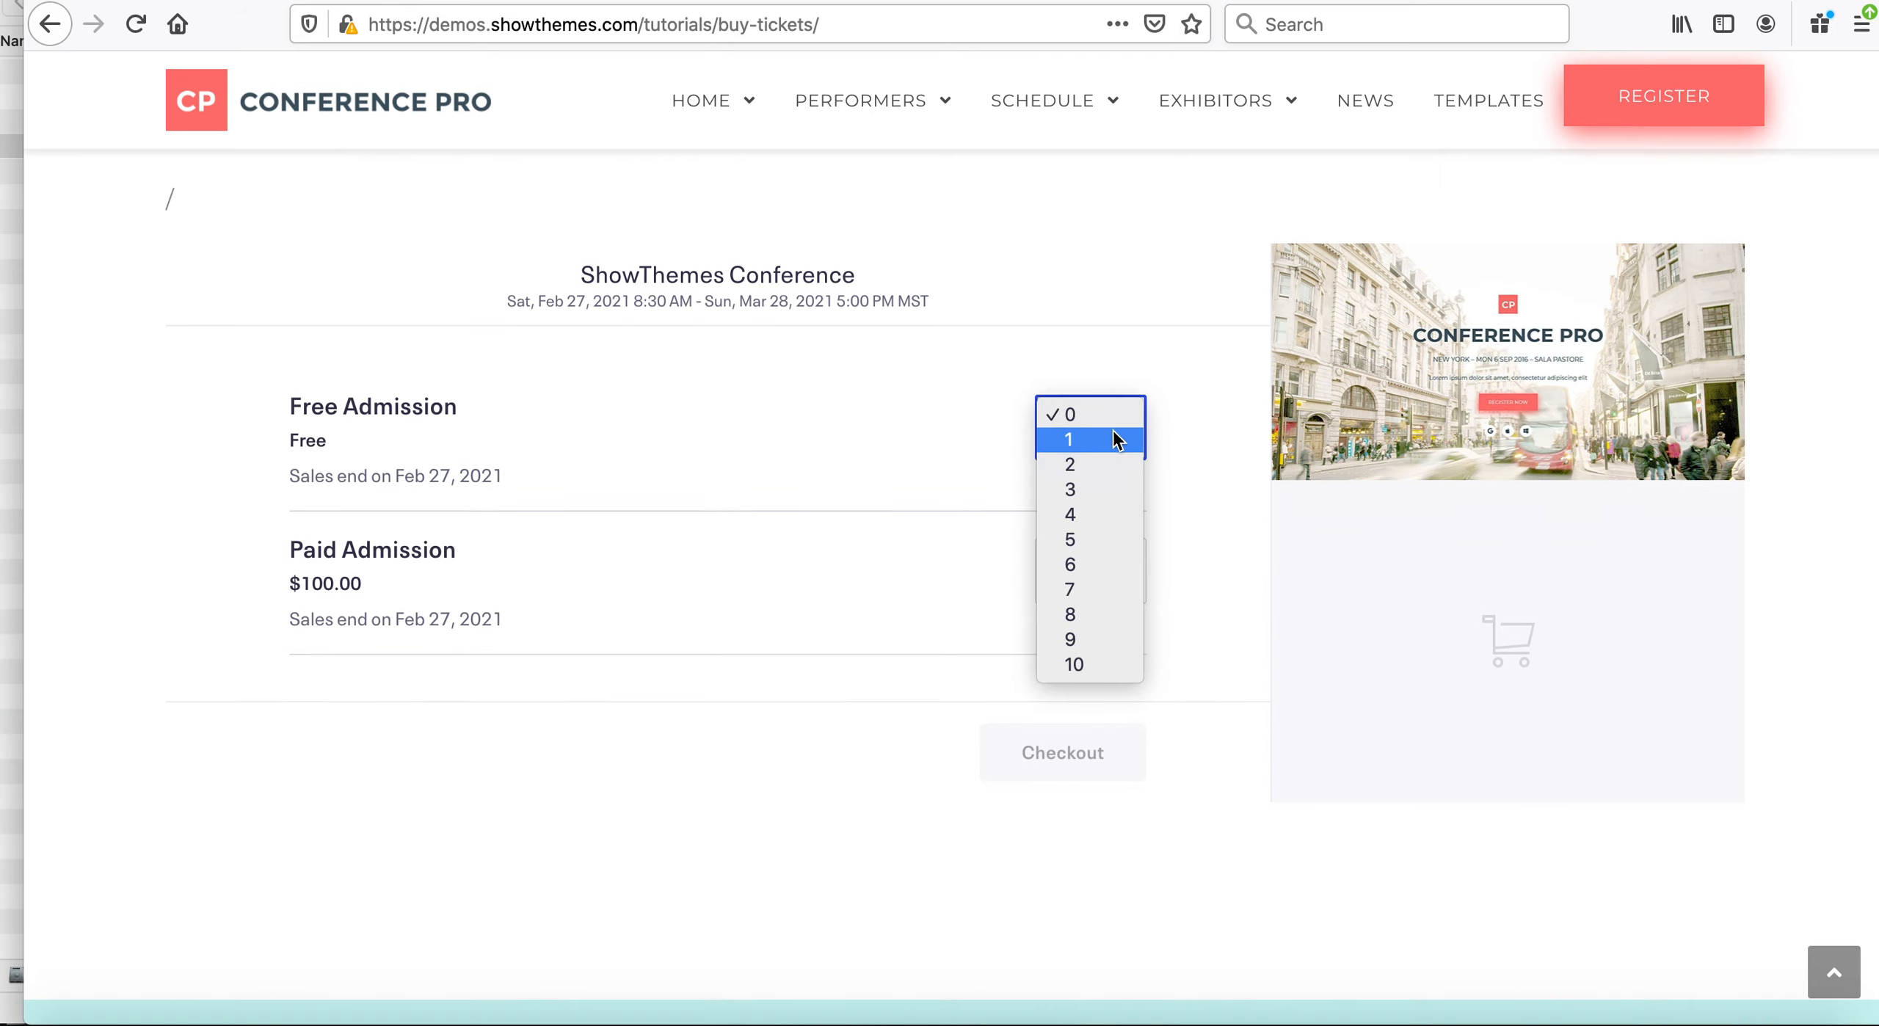
click(1107, 440)
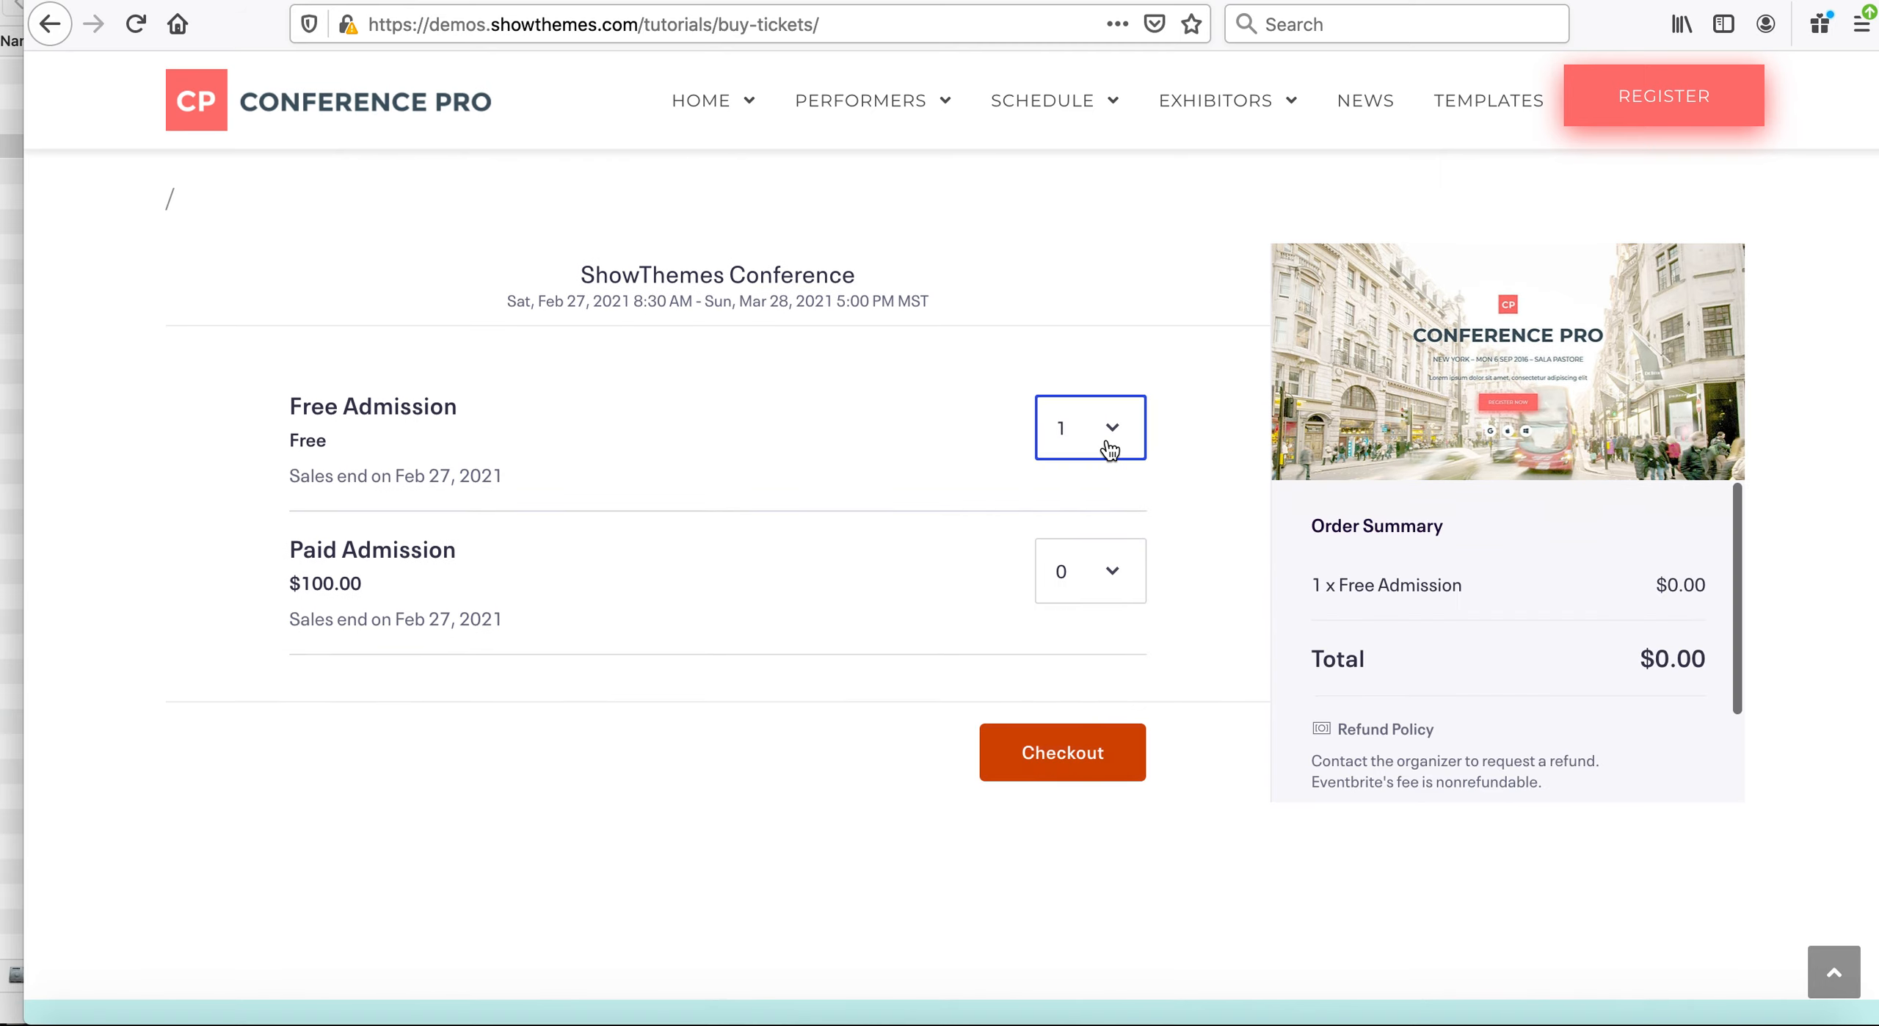